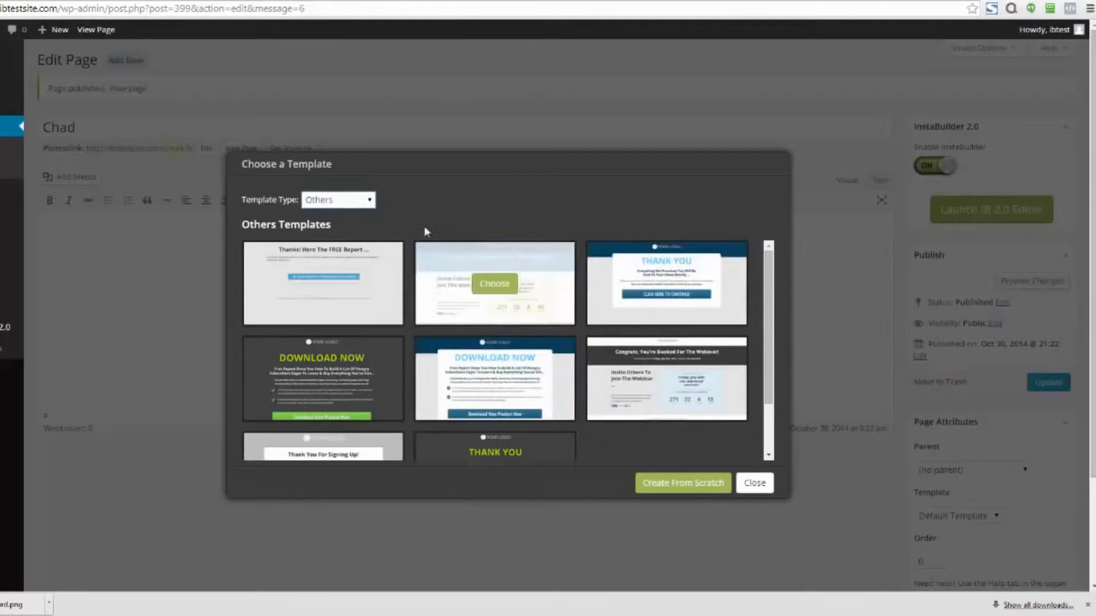
- Filter the templates to Sales Page and choose the dark red video template with the orange order button
click(372, 201)
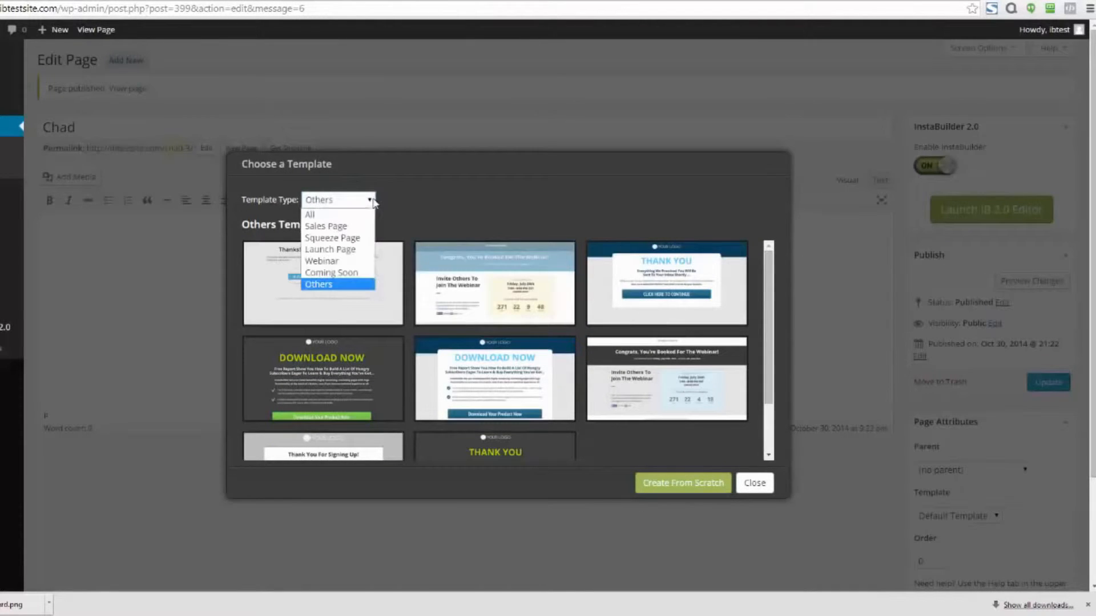
click(345, 227)
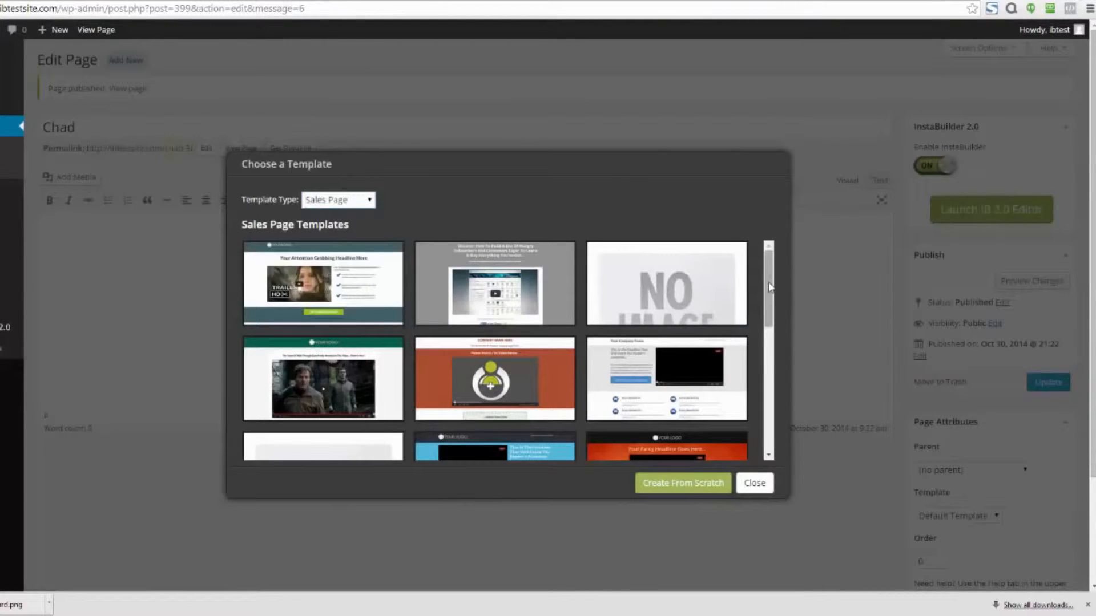
drag(768, 281, 770, 382)
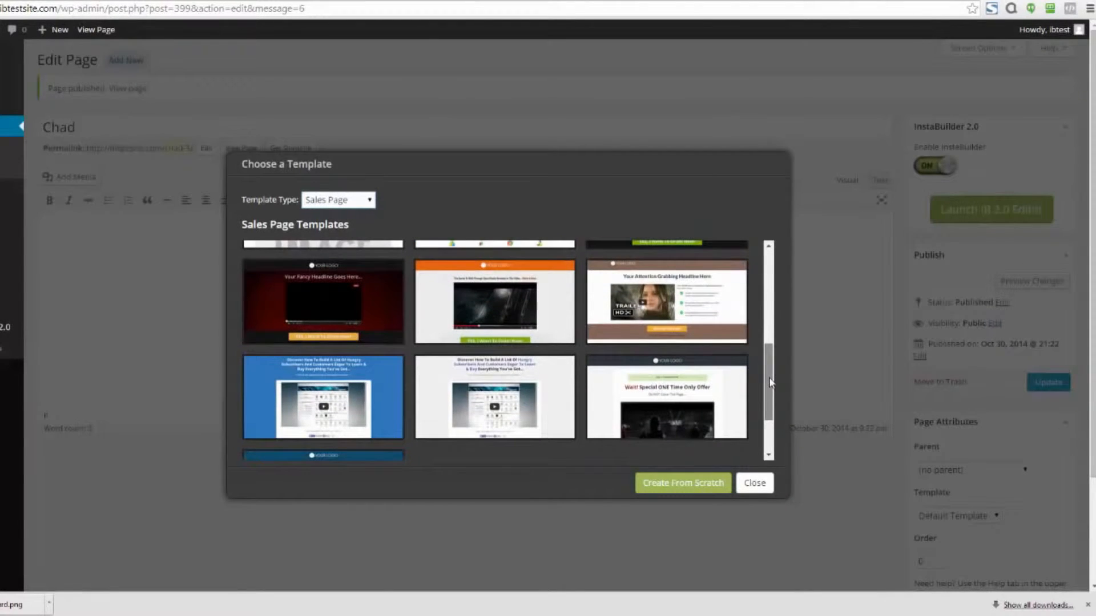
mouse_move(327, 304)
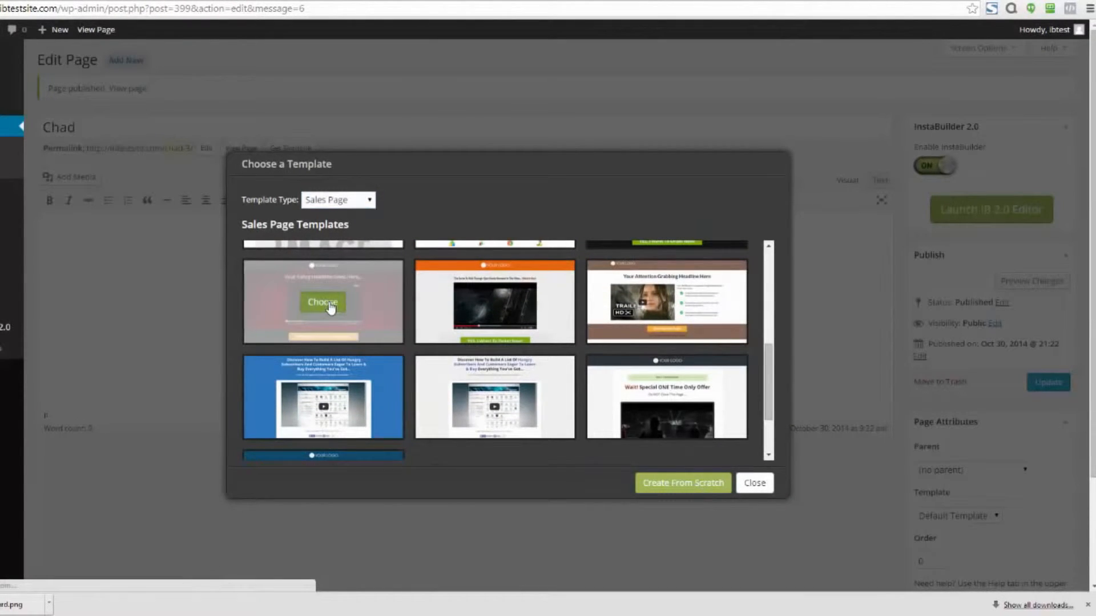
click(326, 303)
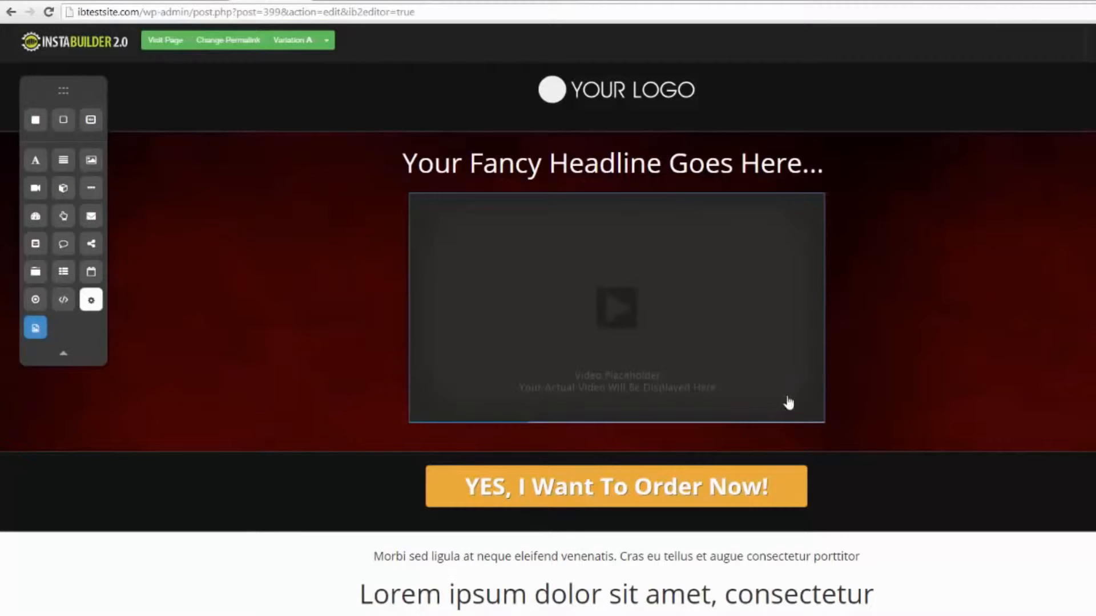
- View the video element's settings and hide them
click(773, 439)
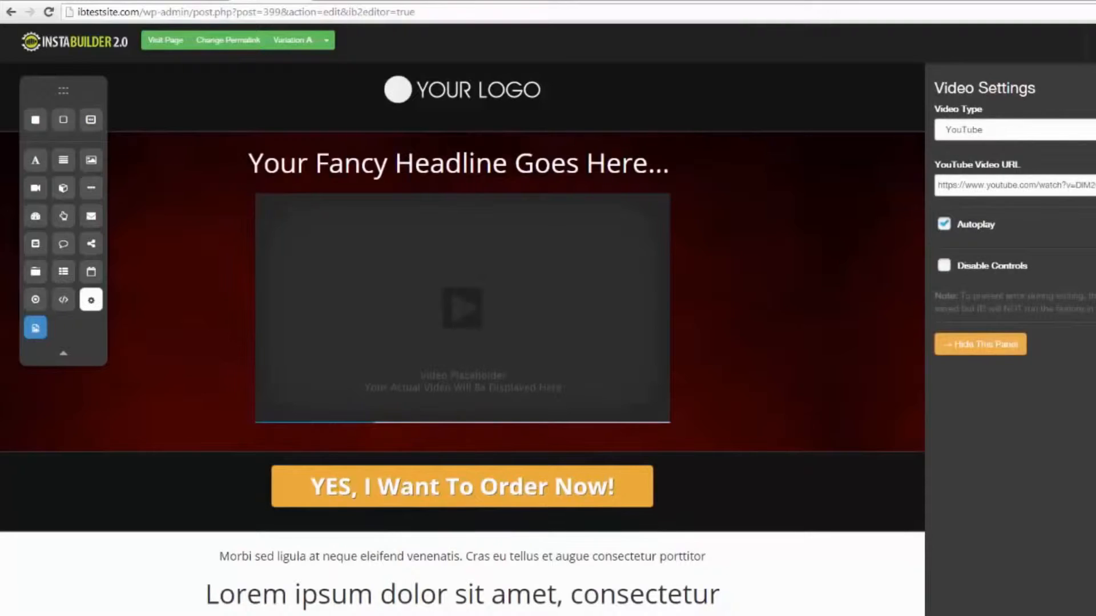
click(980, 344)
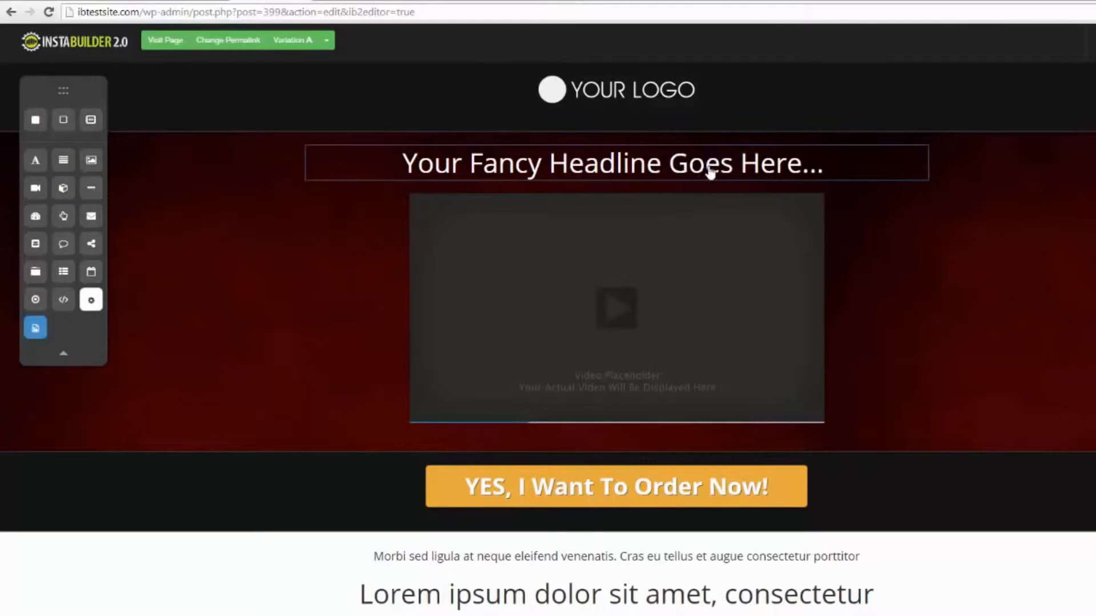
- Replace the headline above the video with "Do Change It On The Fly!"
mouse_move(773, 176)
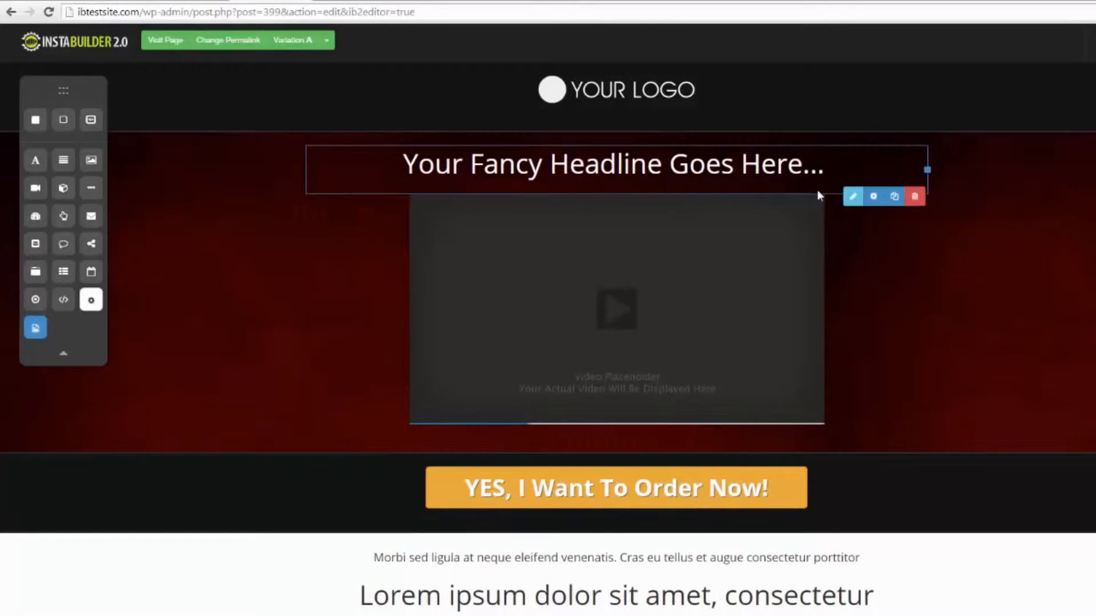
click(852, 197)
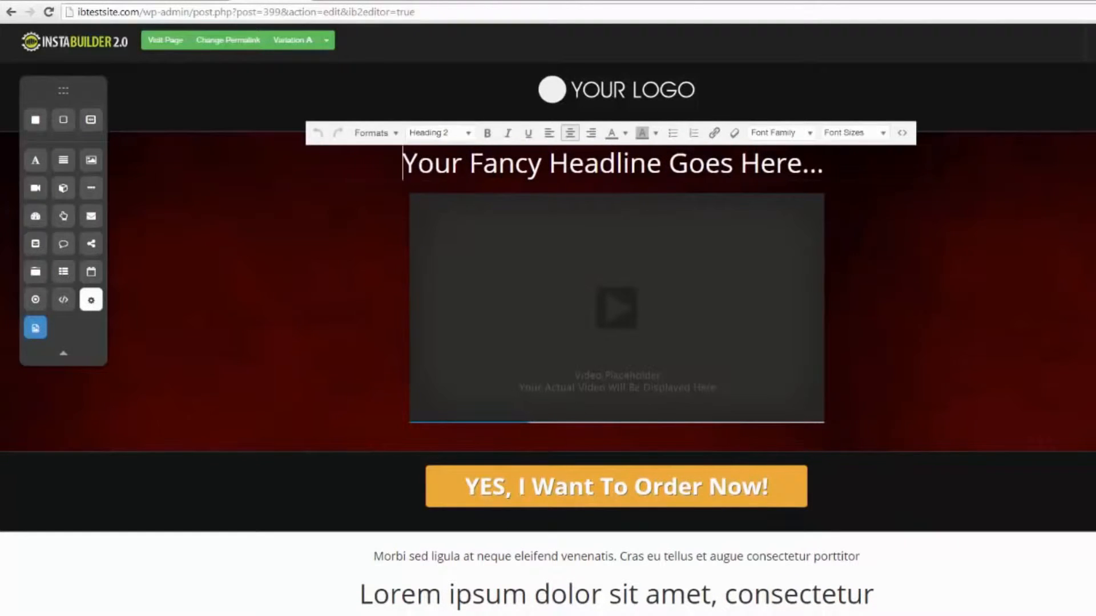
drag(829, 166, 402, 164)
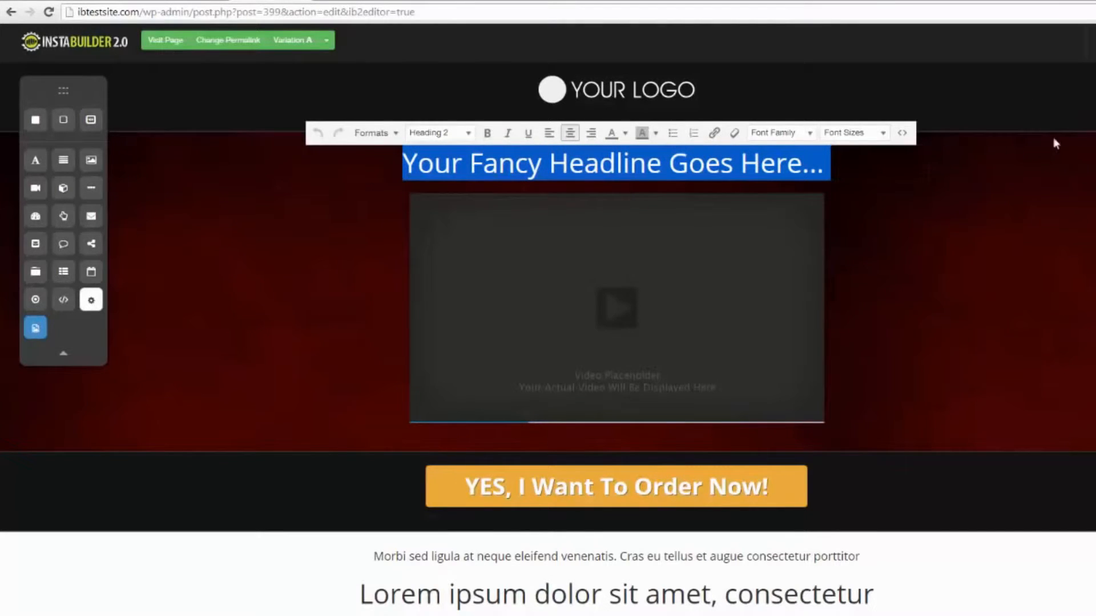
text(Do C)
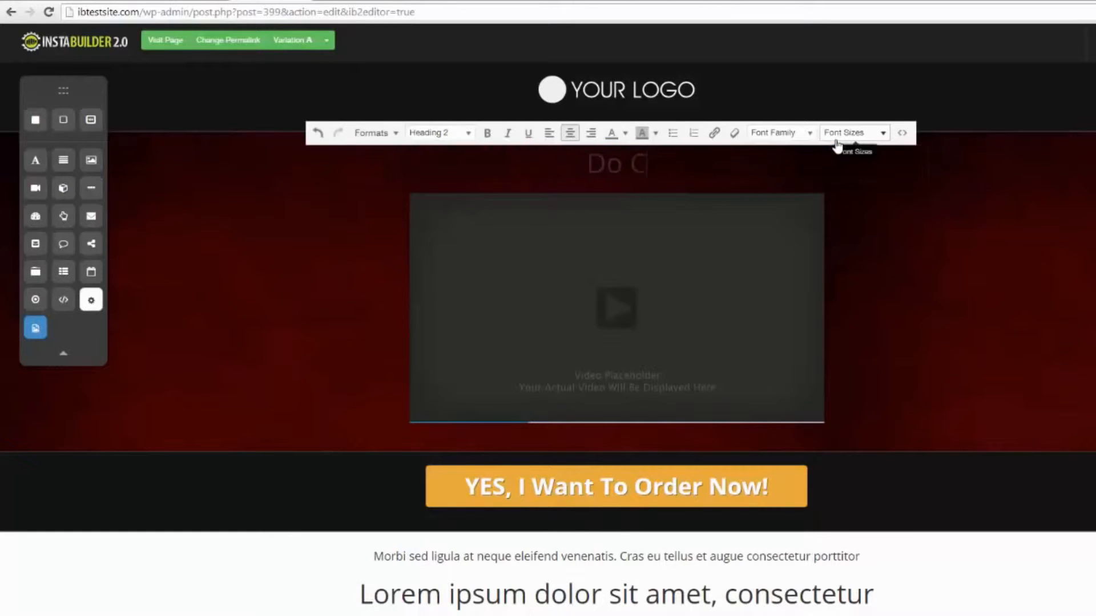
text(hange It On The Fly!)
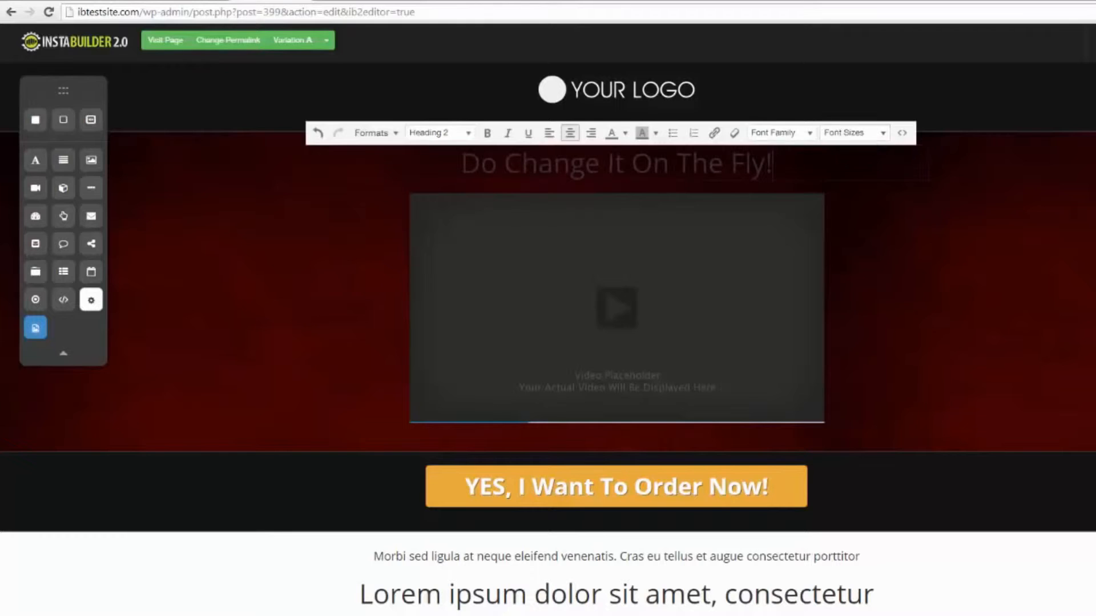
- Recolor the whole headline text white and move the headline below the video placeholder
key(ctrl+shift+Left)
key(ctrl+shift+Left)
key(ctrl+shift+Left)
key(ctrl+shift+Left)
key(ctrl+shift+Left)
key(ctrl+shift+Left)
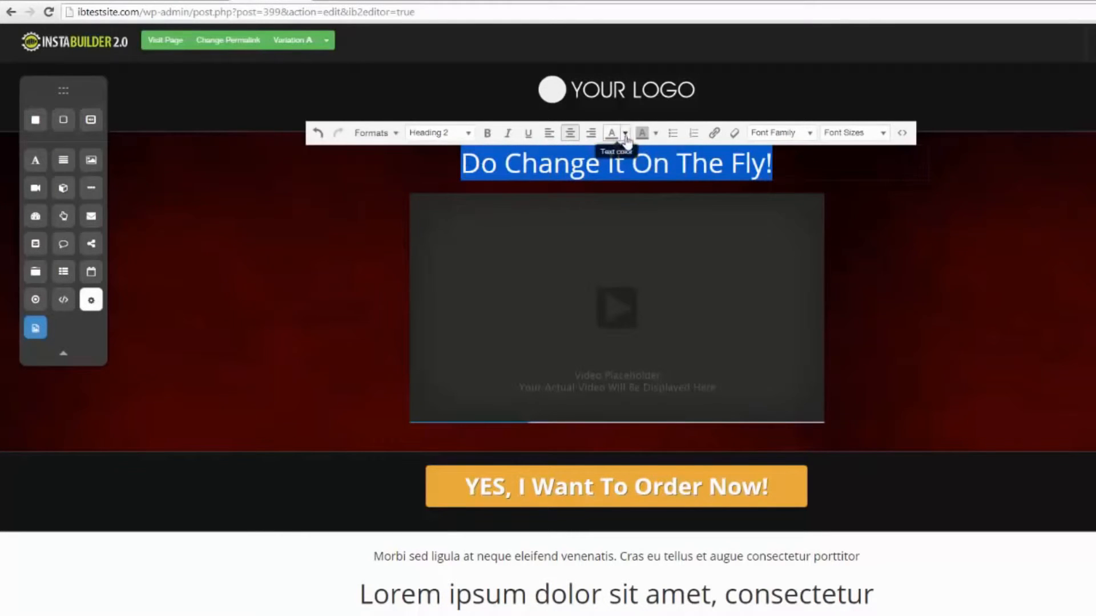
click(627, 133)
click(698, 208)
click(1060, 259)
drag(785, 164, 926, 379)
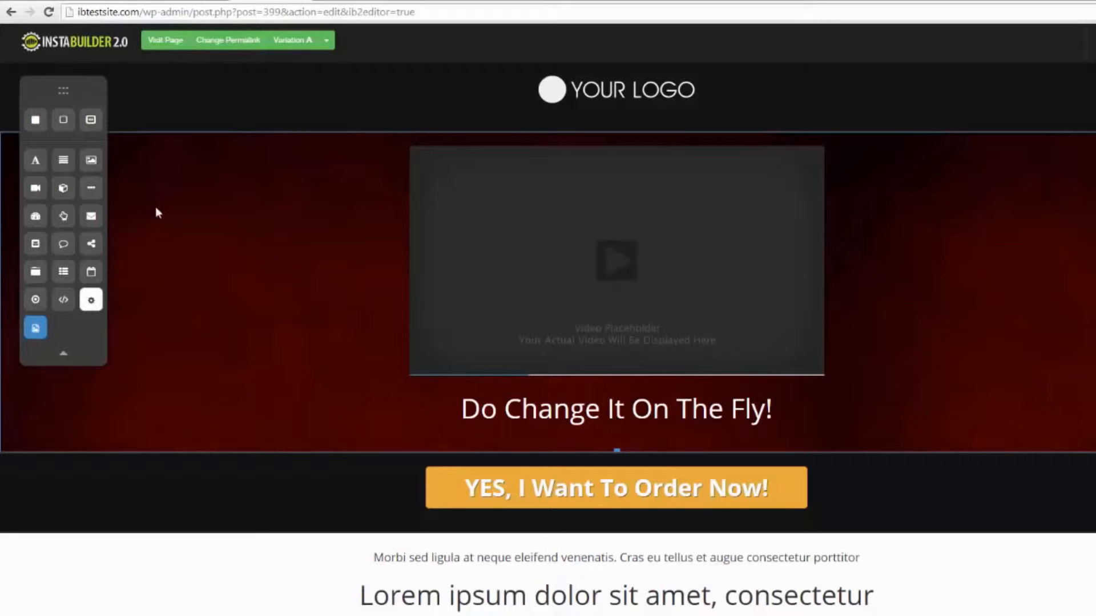
- Add a new text element with a title and paragraph above the video placeholder
drag(85, 172, 533, 166)
drag(68, 168, 508, 193)
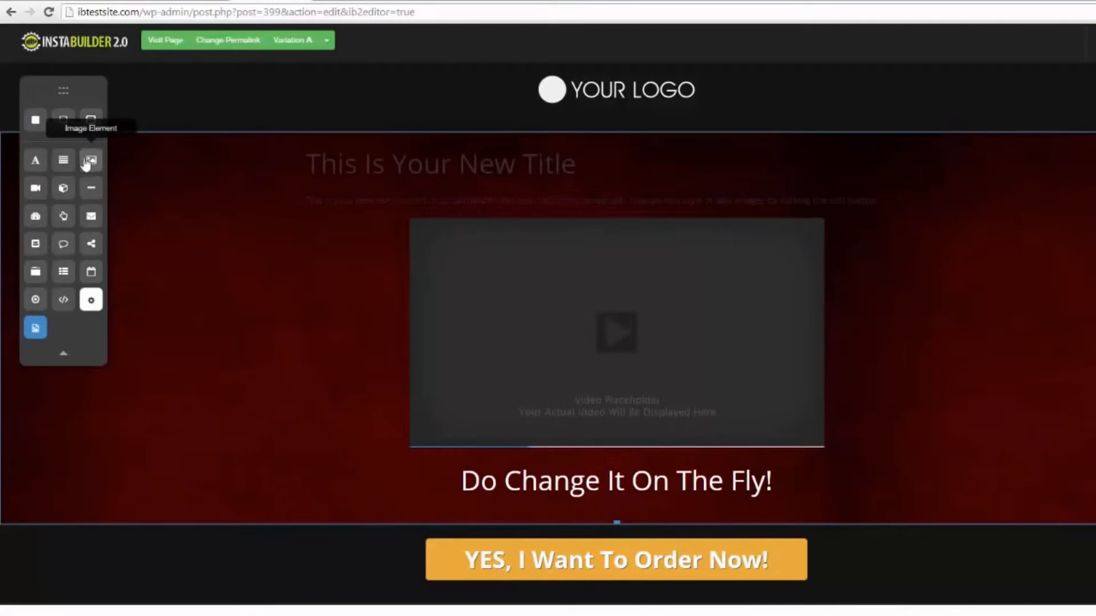
- Insert an image element between the new text and the video, and view its image settings
drag(85, 164, 560, 264)
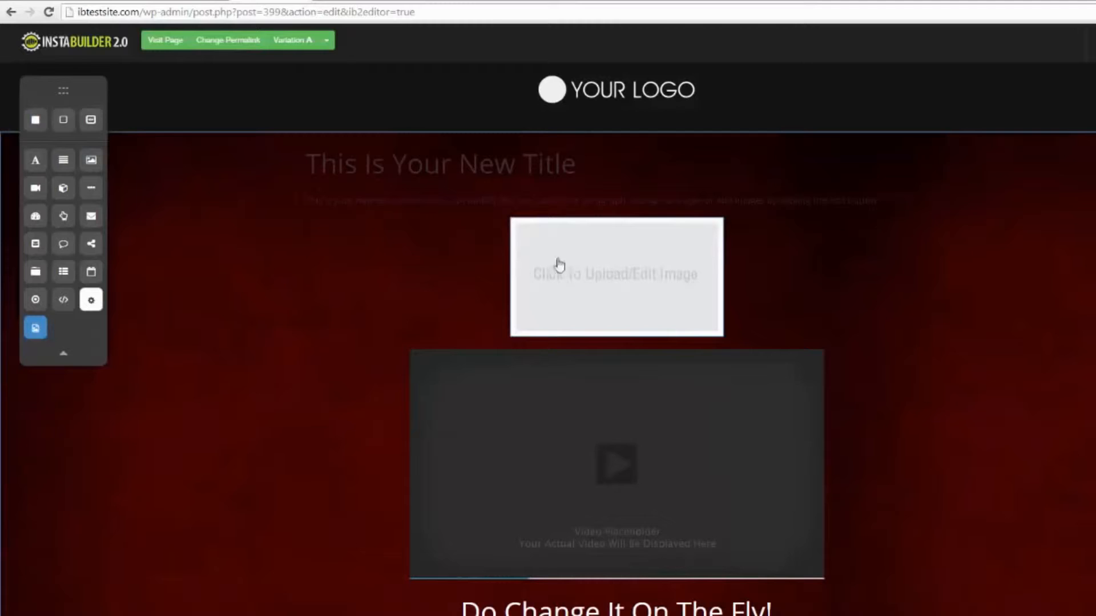
click(630, 275)
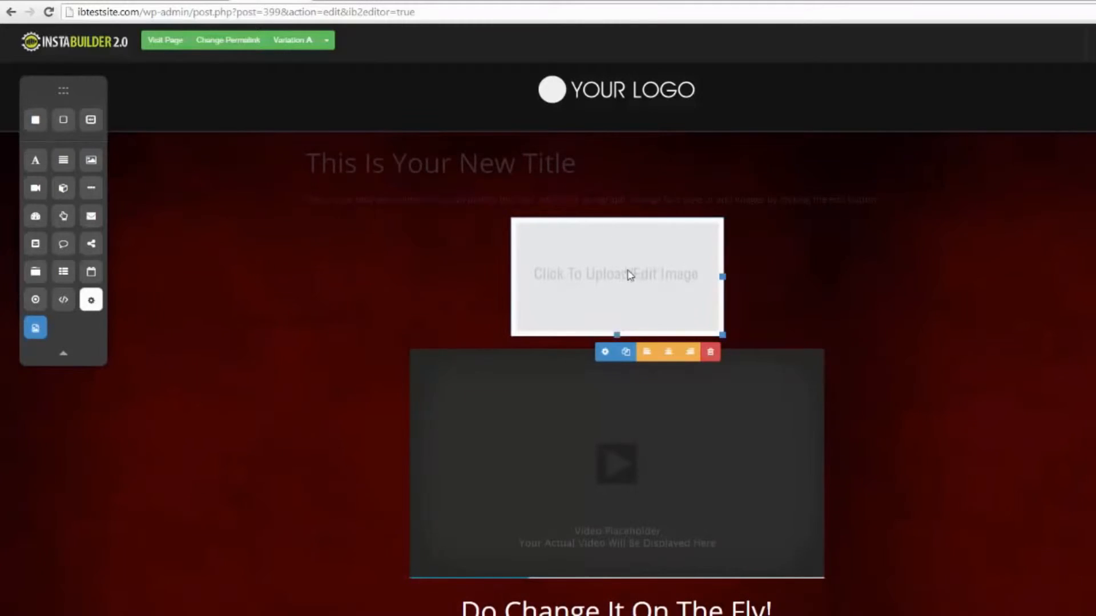
click(605, 351)
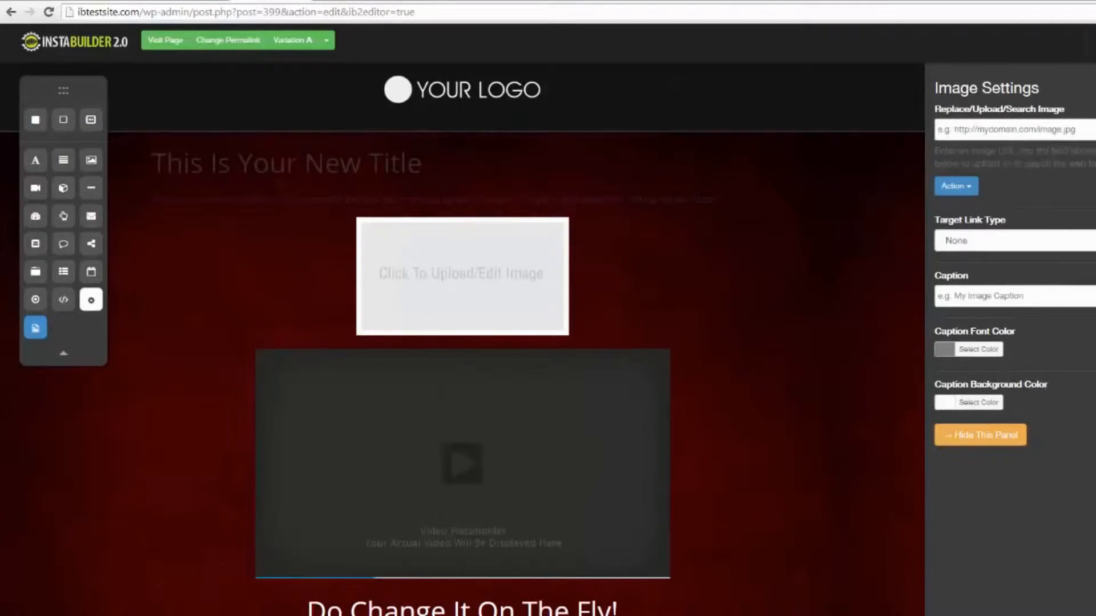
click(1095, 89)
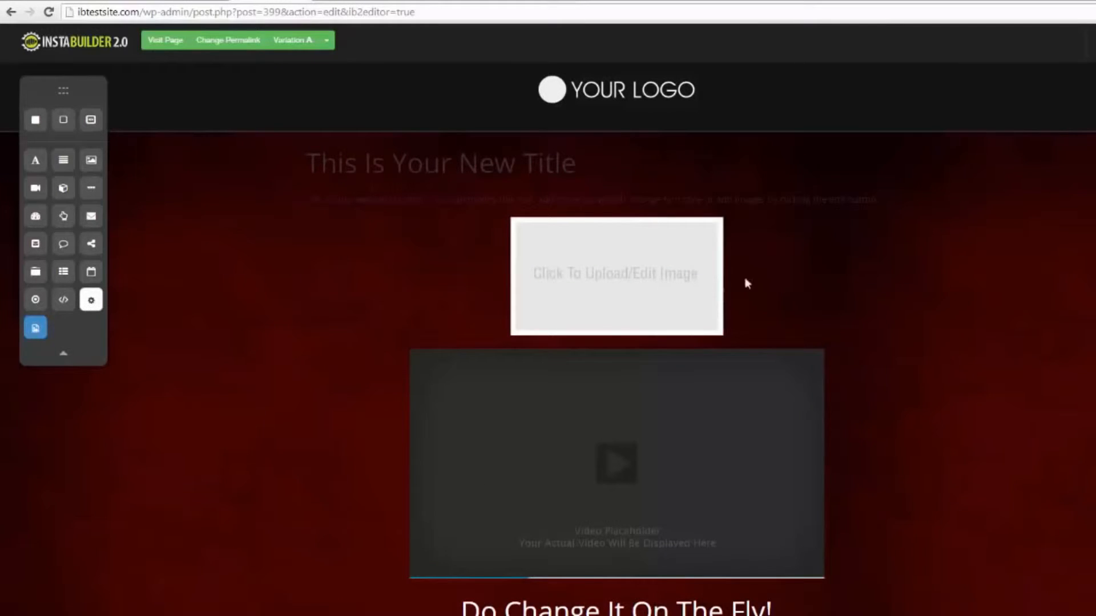
- Delete the image element above the video
mouse_move(708, 277)
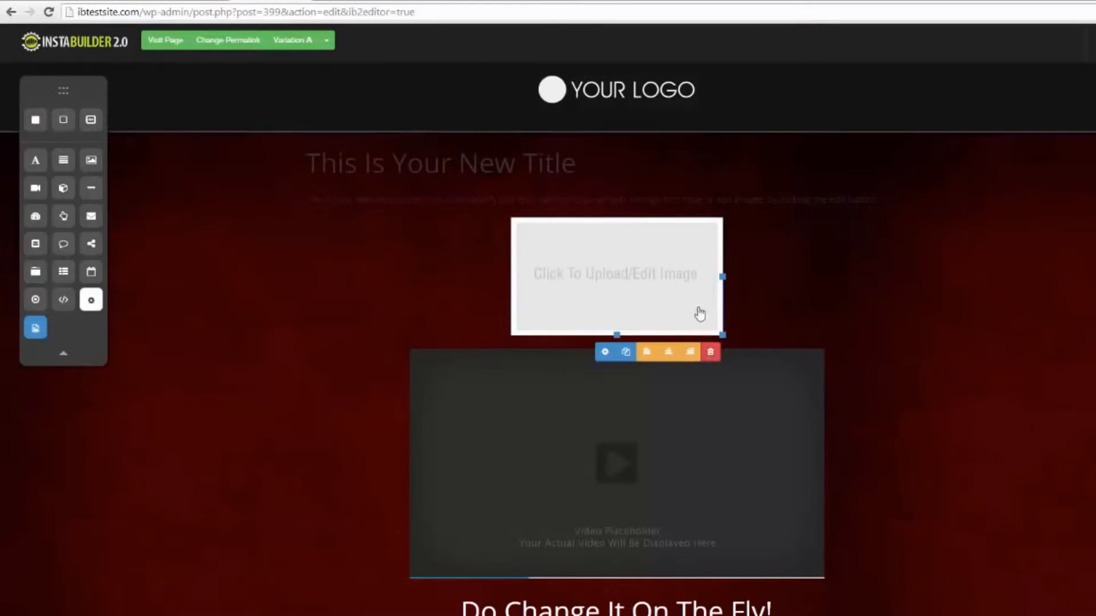
click(709, 353)
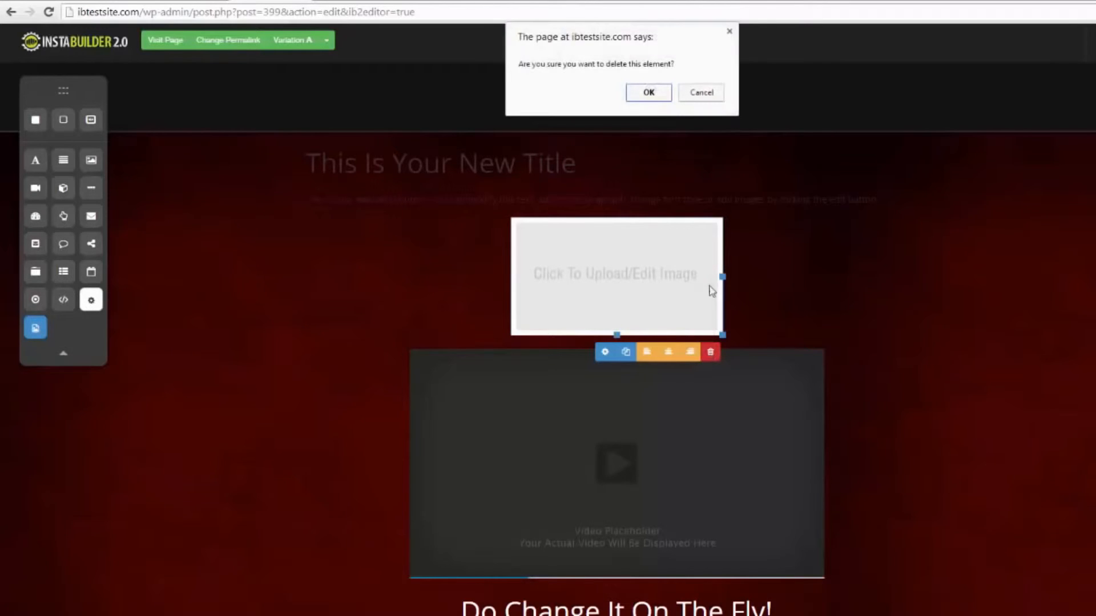
click(651, 92)
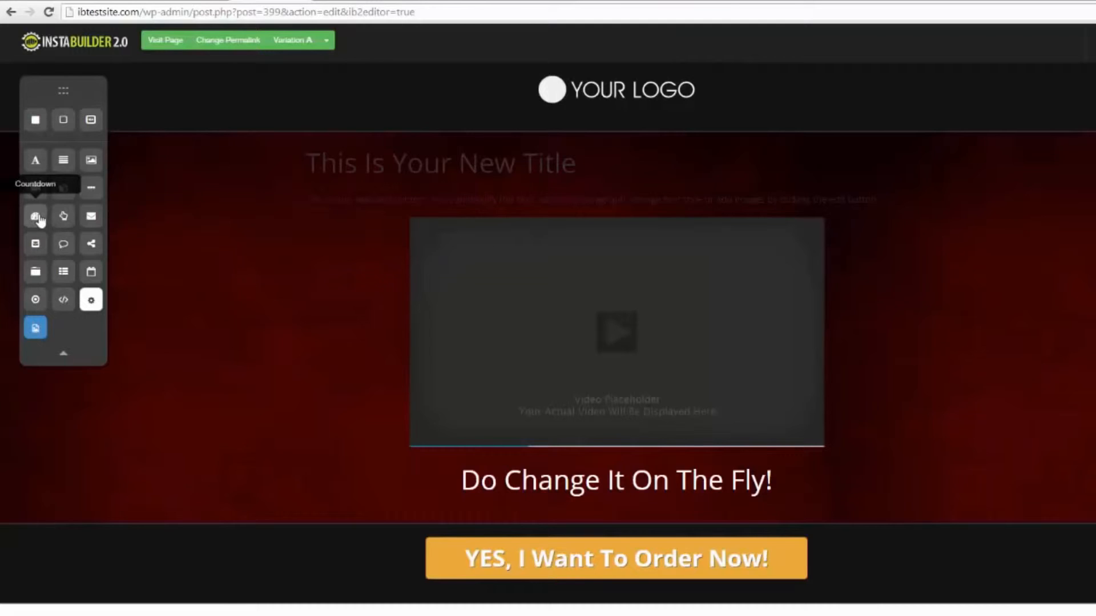
- Add a countdown element under the new title and review its Countdown Setup options
drag(37, 217, 578, 195)
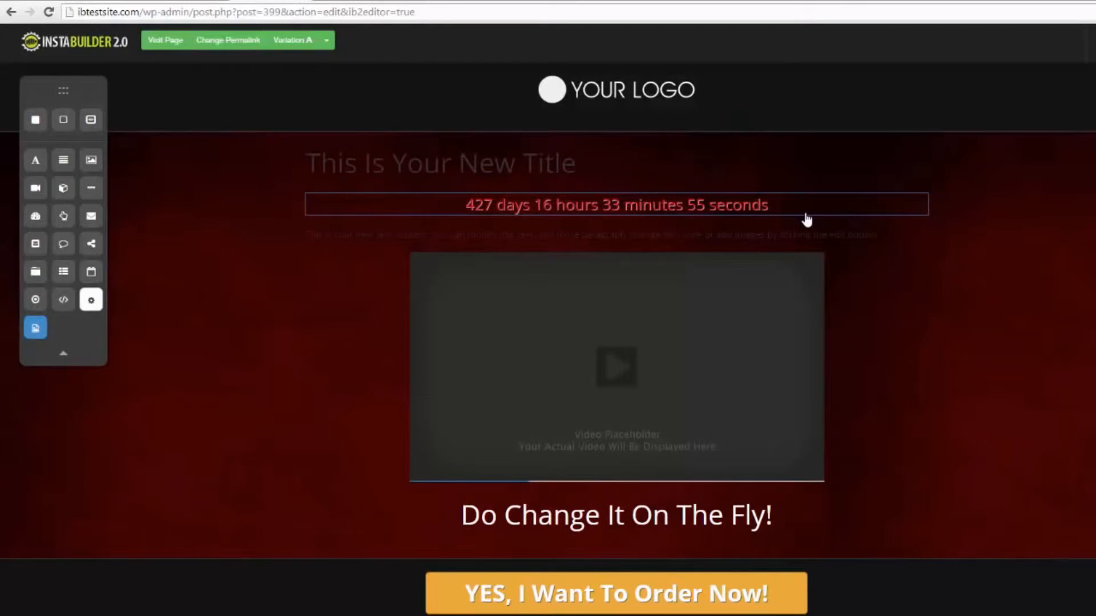
click(808, 229)
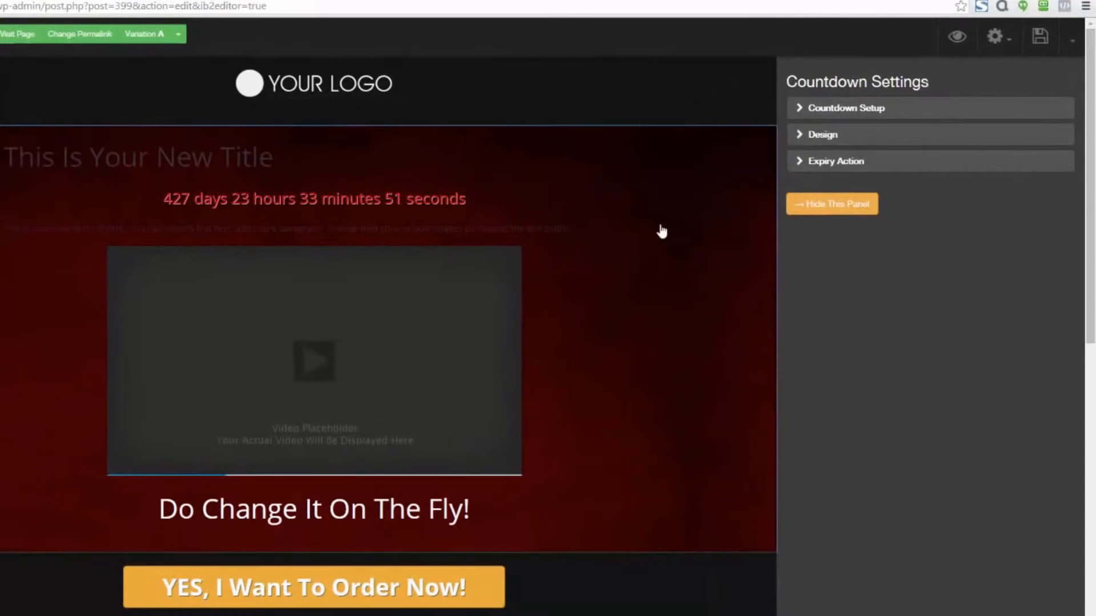
click(791, 116)
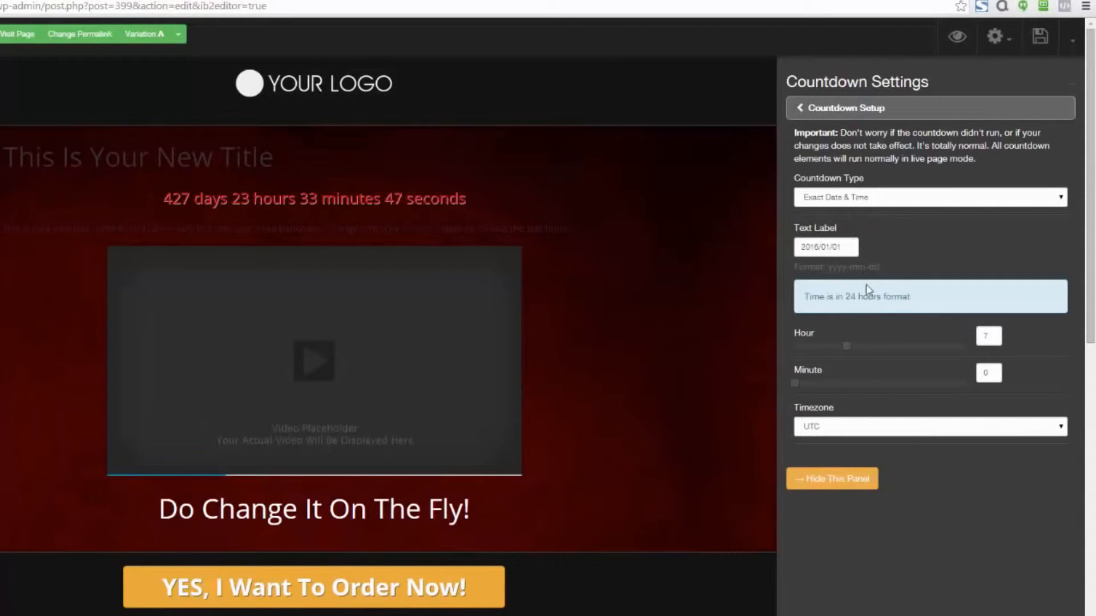
click(804, 108)
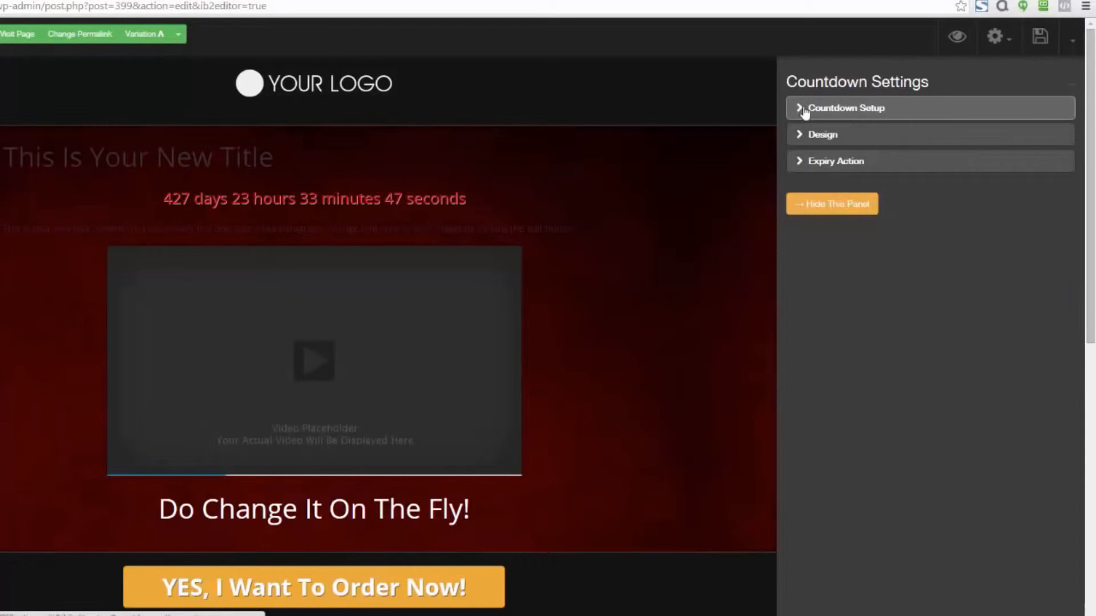
- Try the Fancy Text, Flat Box, Glossy Box and Circular styles on the countdown element
click(805, 138)
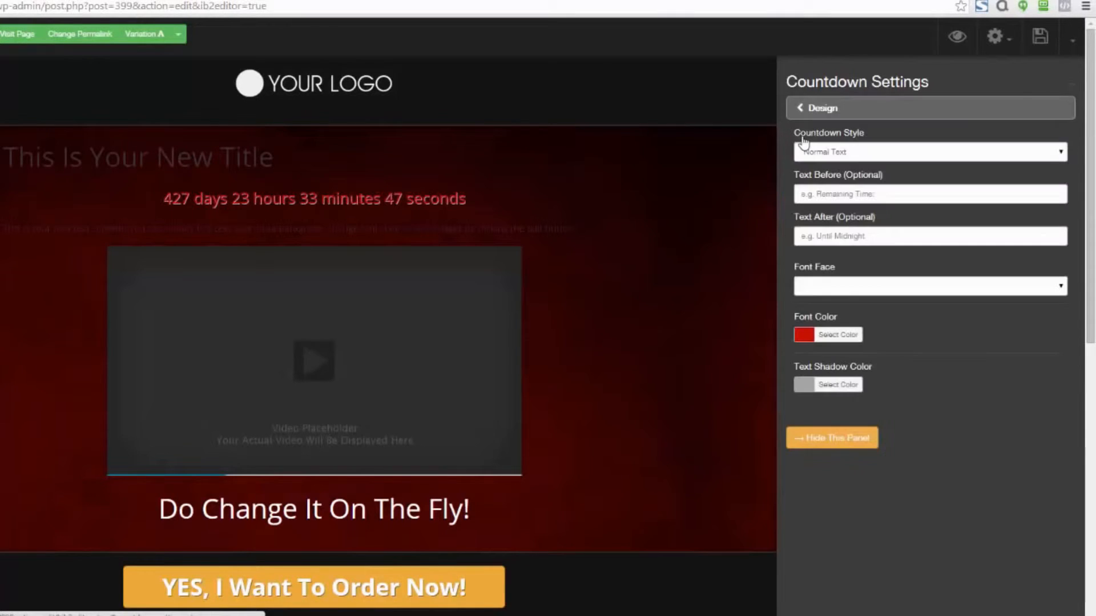
click(1059, 152)
click(862, 176)
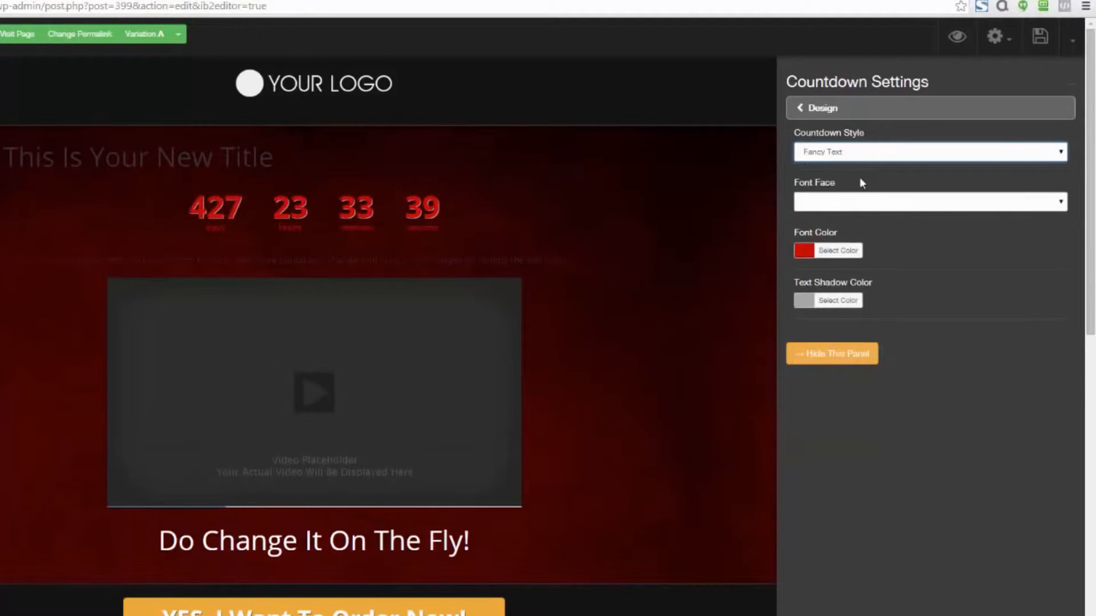
click(1056, 151)
click(969, 185)
click(1062, 157)
click(982, 185)
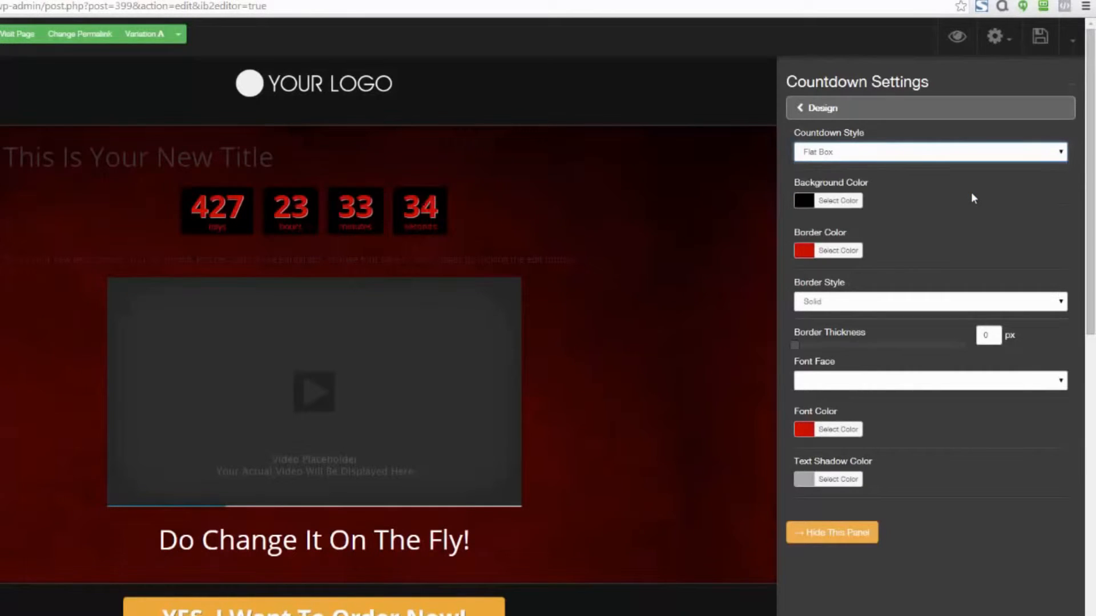
click(1060, 153)
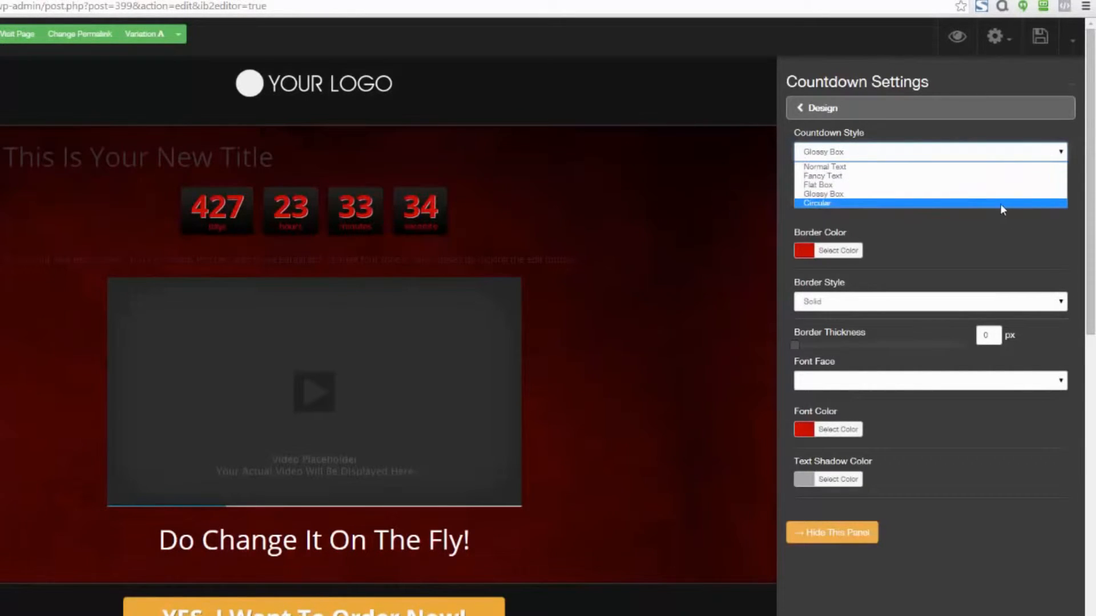
click(1000, 203)
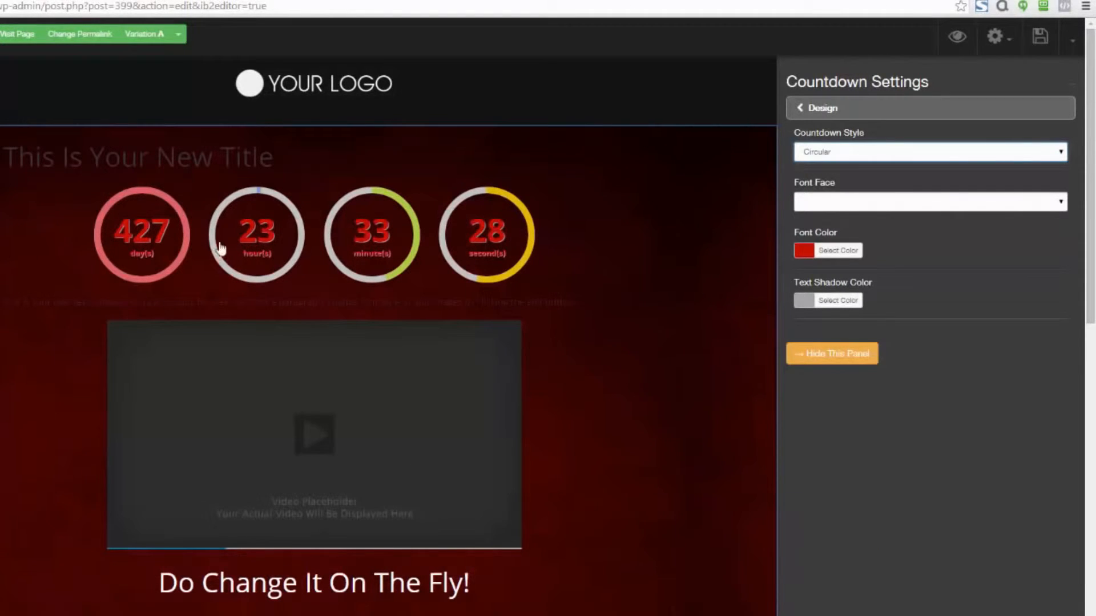
- Set the countdown's font color to near-white #f9f9f9
click(804, 251)
click(801, 278)
drag(800, 280, 800, 277)
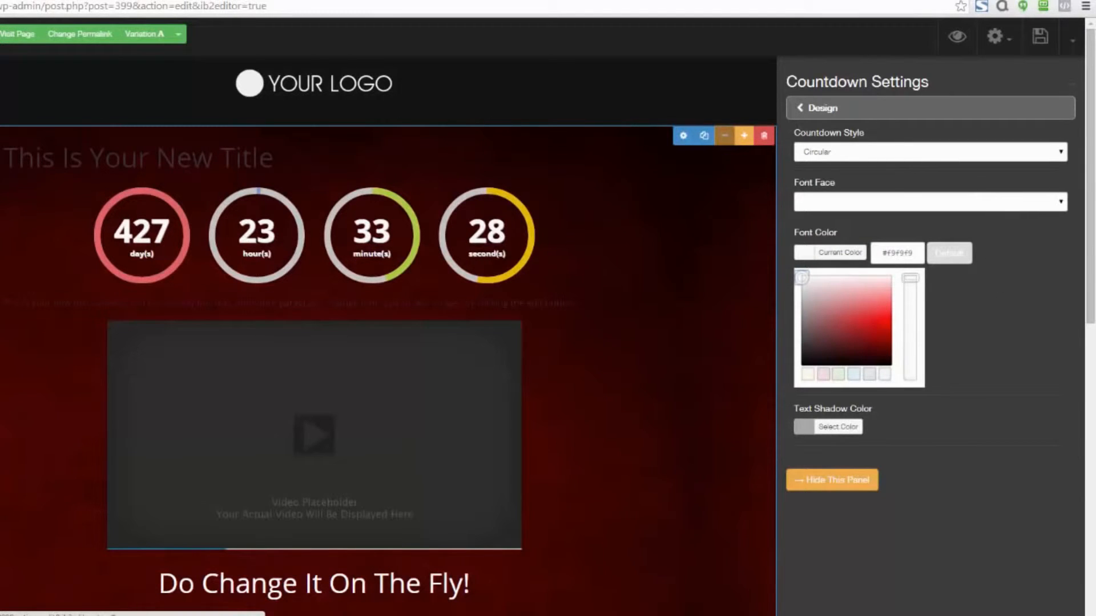
- Set the countdown style to Flat Box and its background color to dark red #1e0000
click(970, 152)
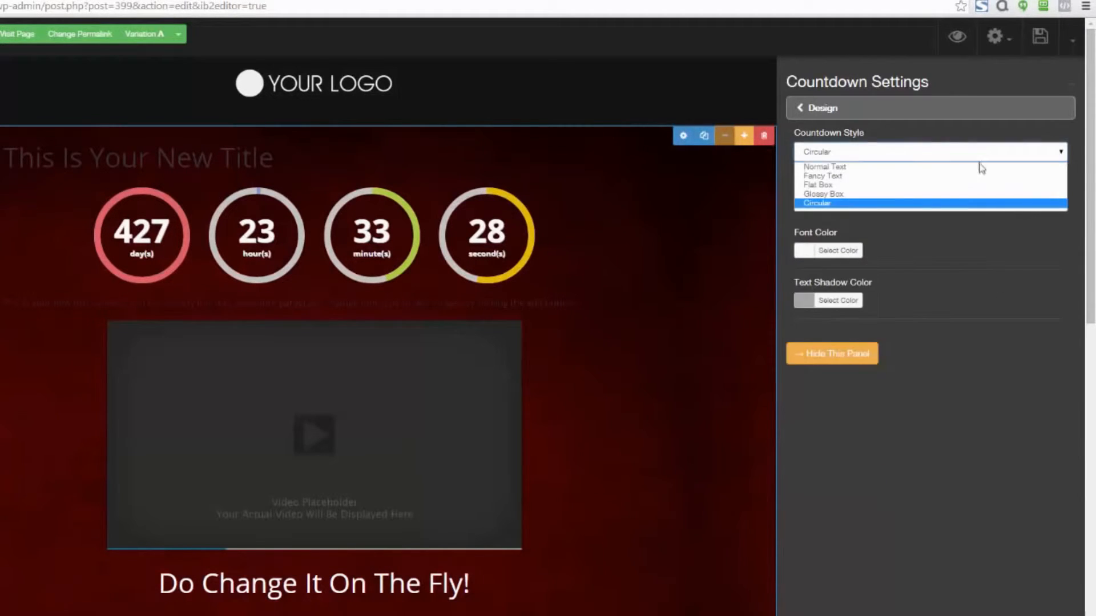
click(933, 185)
click(804, 203)
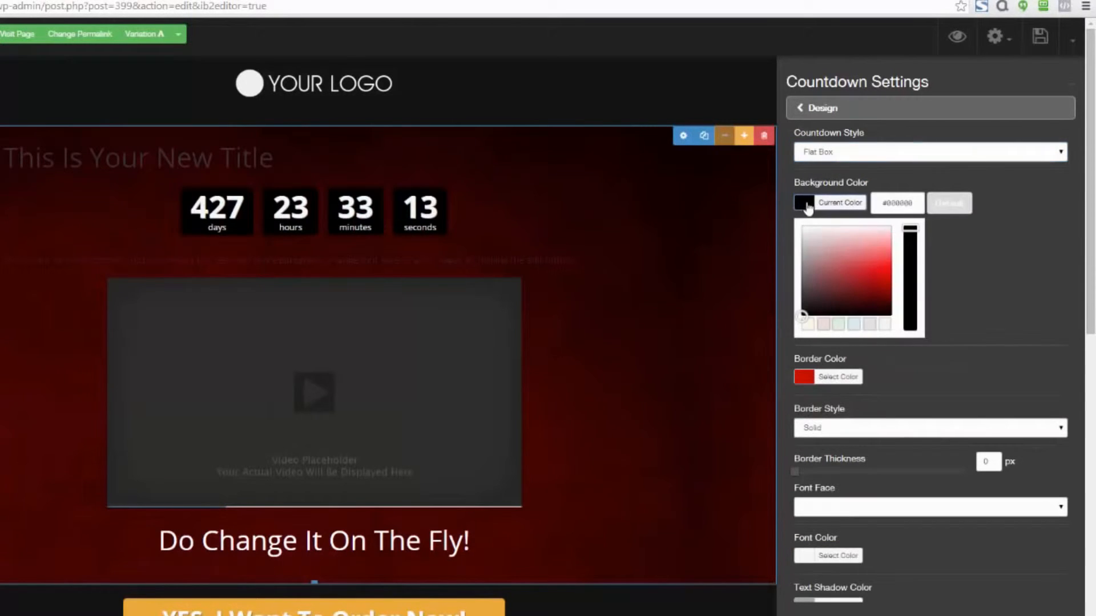
mouse_move(830, 289)
mouse_down()
mouse_move(871, 254)
mouse_move(868, 274)
mouse_move(817, 269)
mouse_move(881, 253)
mouse_move(874, 285)
mouse_move(885, 298)
mouse_move(883, 253)
mouse_move(856, 251)
mouse_move(861, 282)
mouse_move(896, 330)
mouse_up()
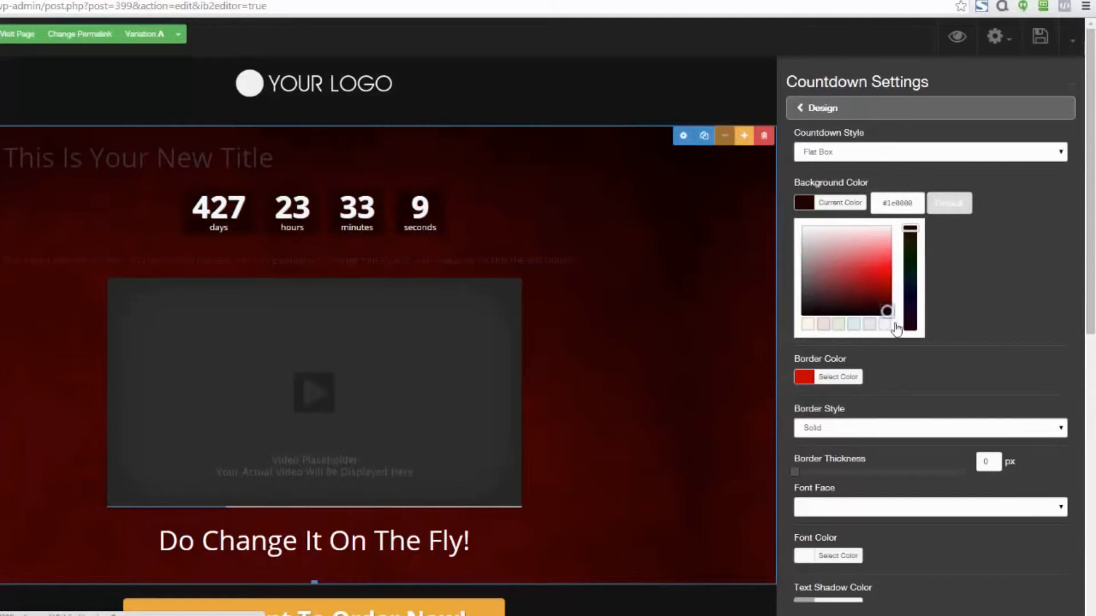
- Review the action types available in the countdown's Expiry Action settings, leaving it on Do Nothing, and hide the settings
click(1013, 304)
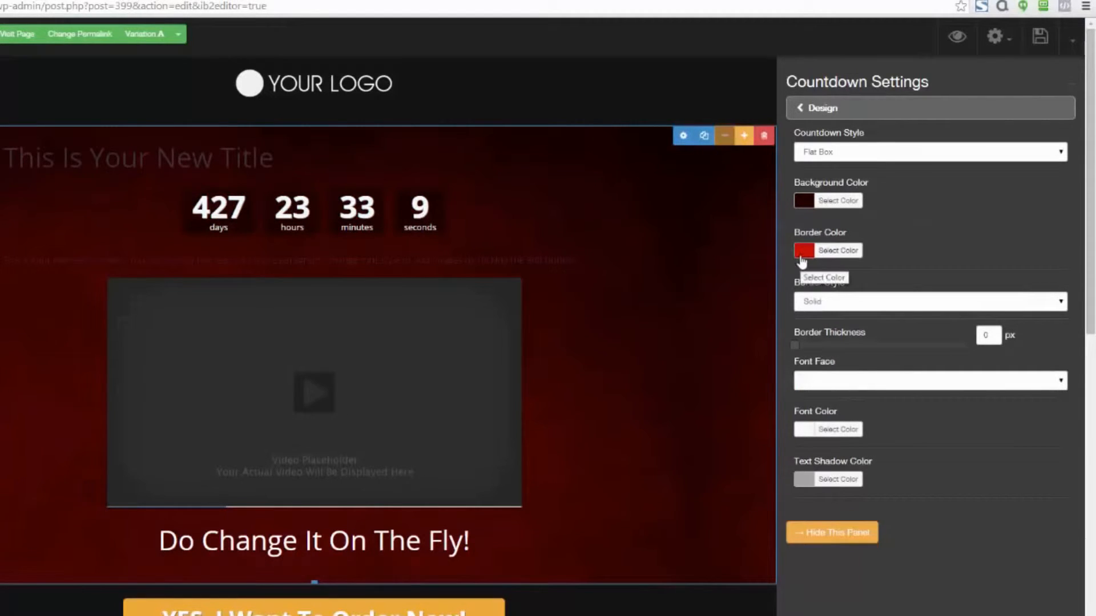
click(799, 110)
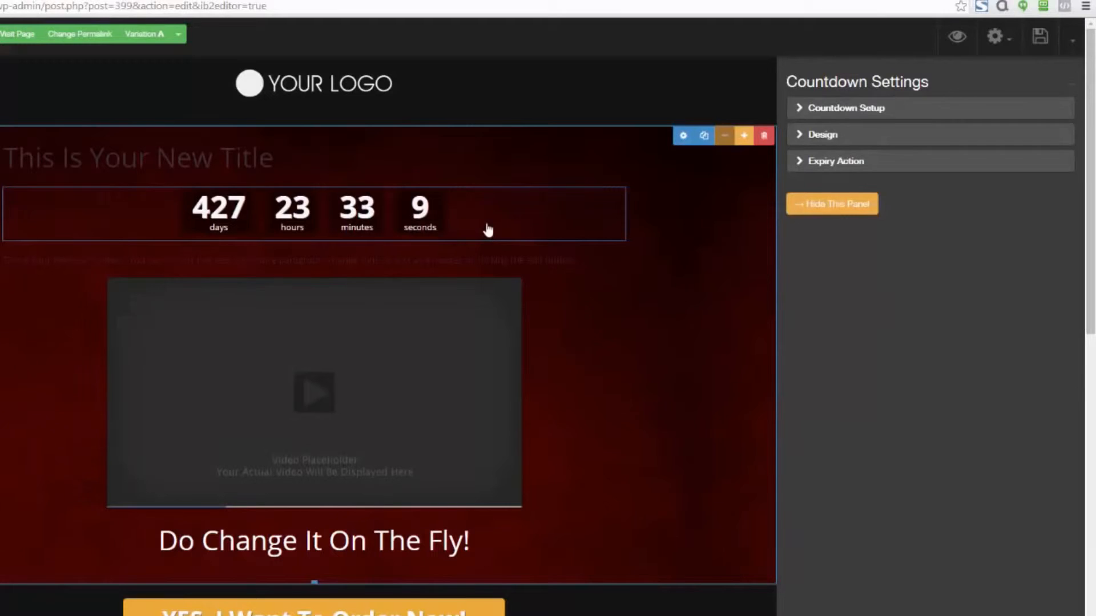
click(794, 163)
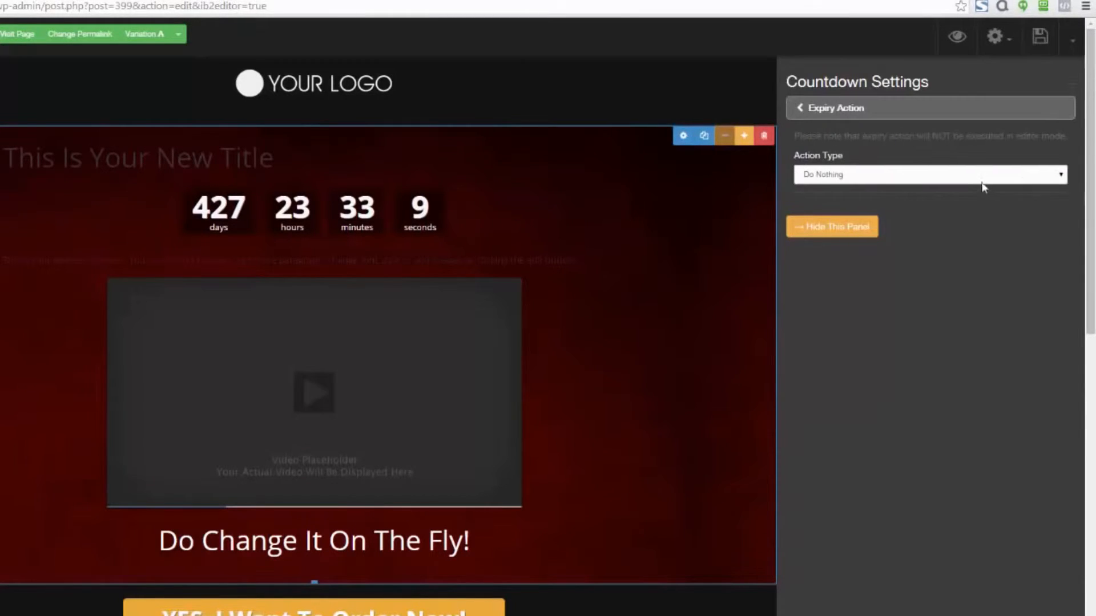
click(1062, 177)
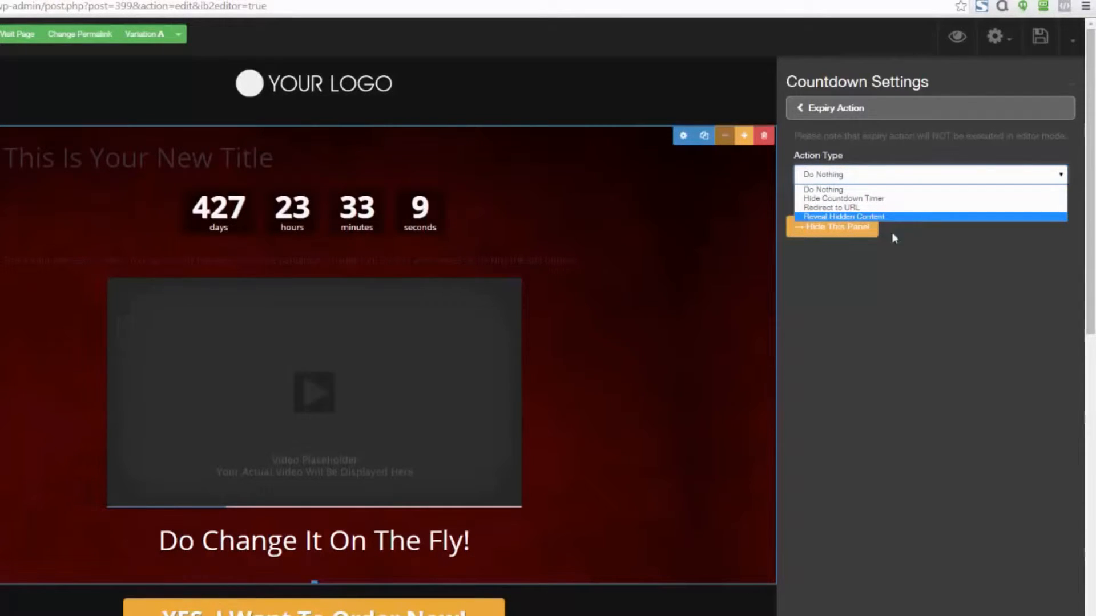
click(894, 260)
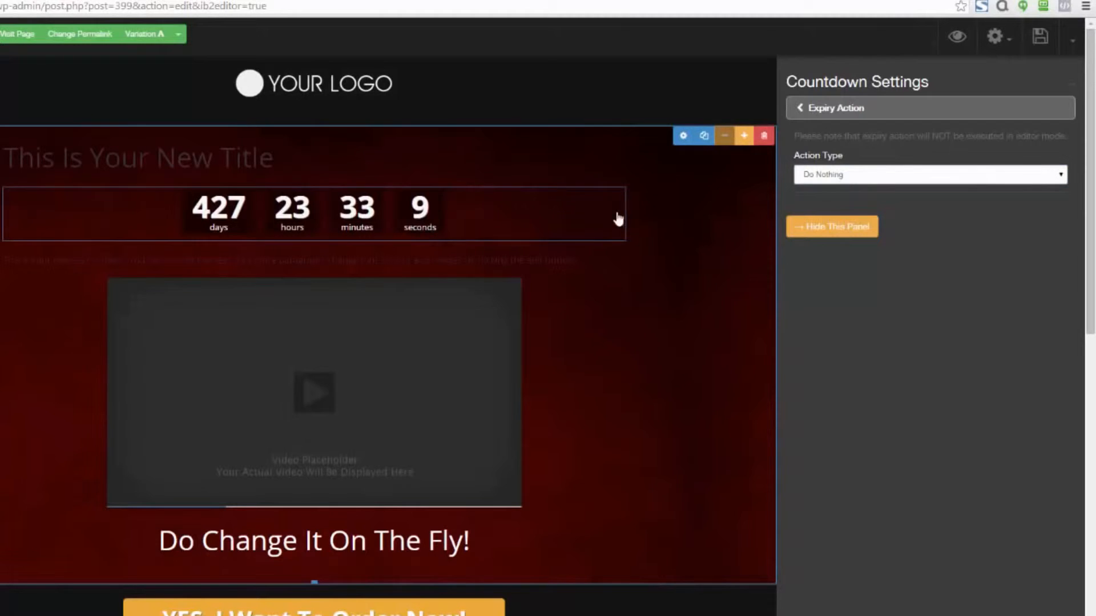
click(1068, 91)
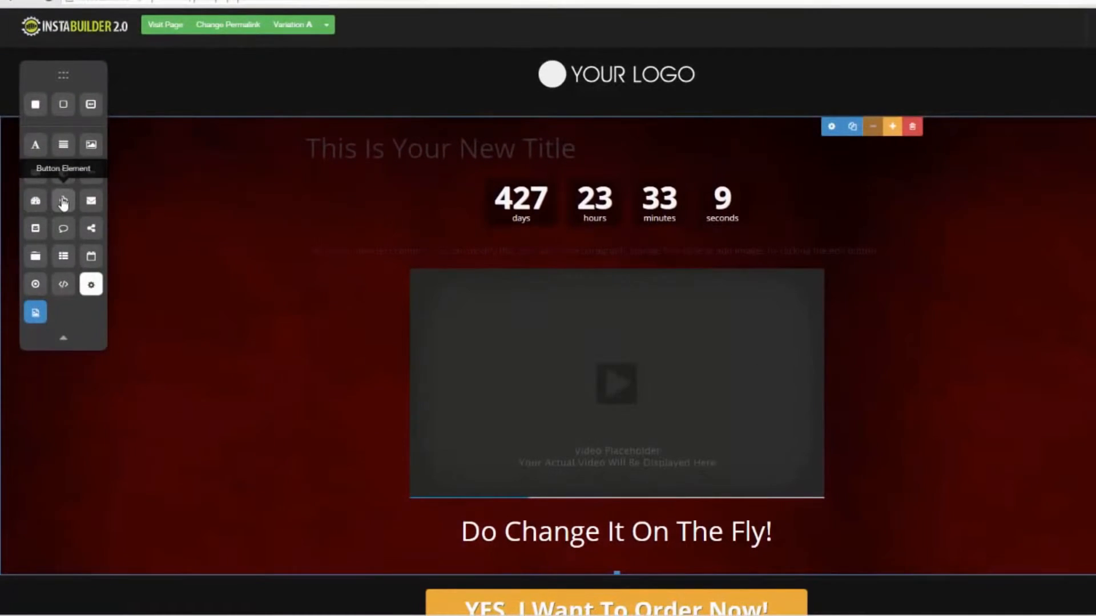
- Delete the countdown element under the new title
click(873, 229)
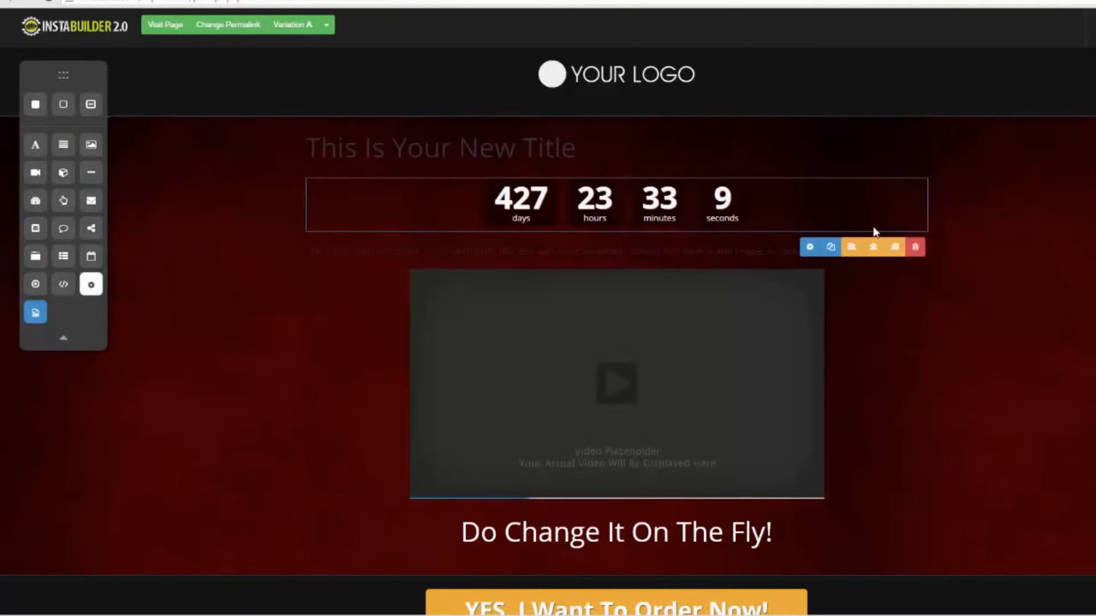
click(915, 246)
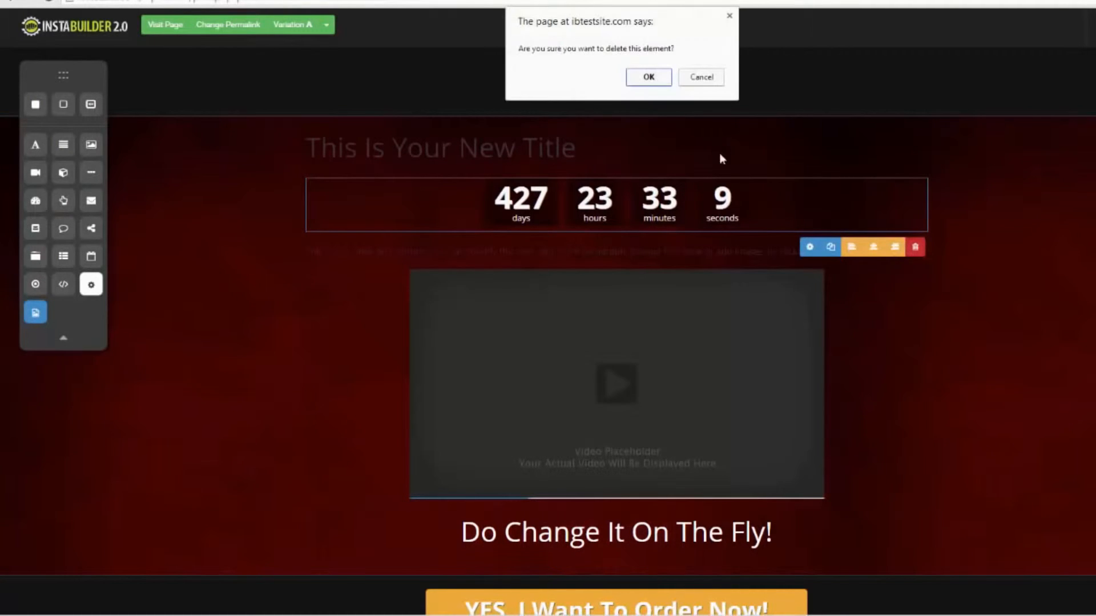
click(649, 77)
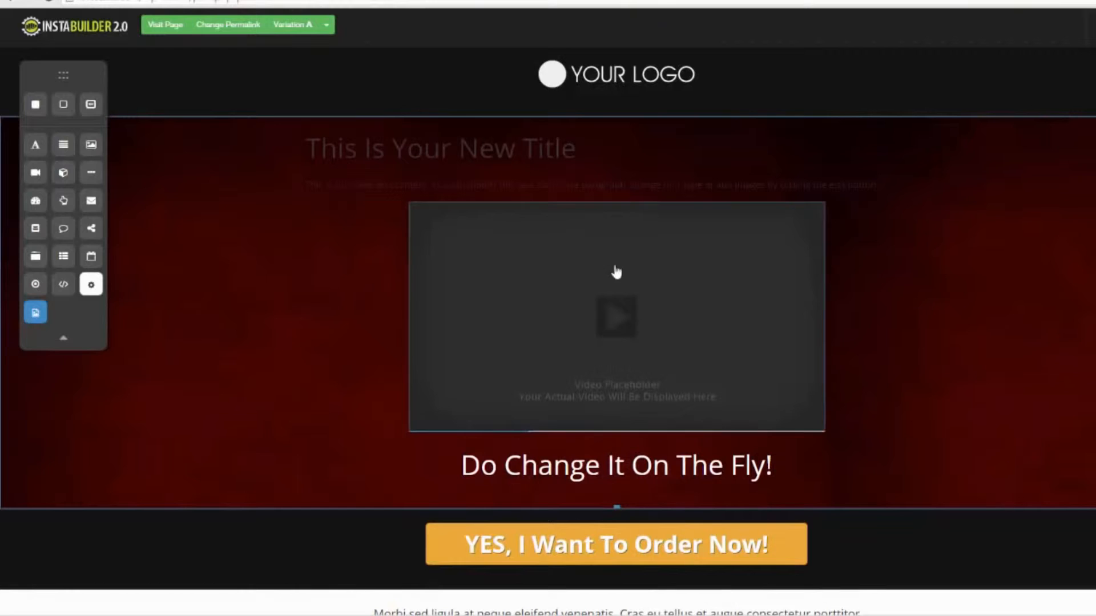
- Add a button element under the new title and review its Button Text settings
drag(80, 204, 553, 200)
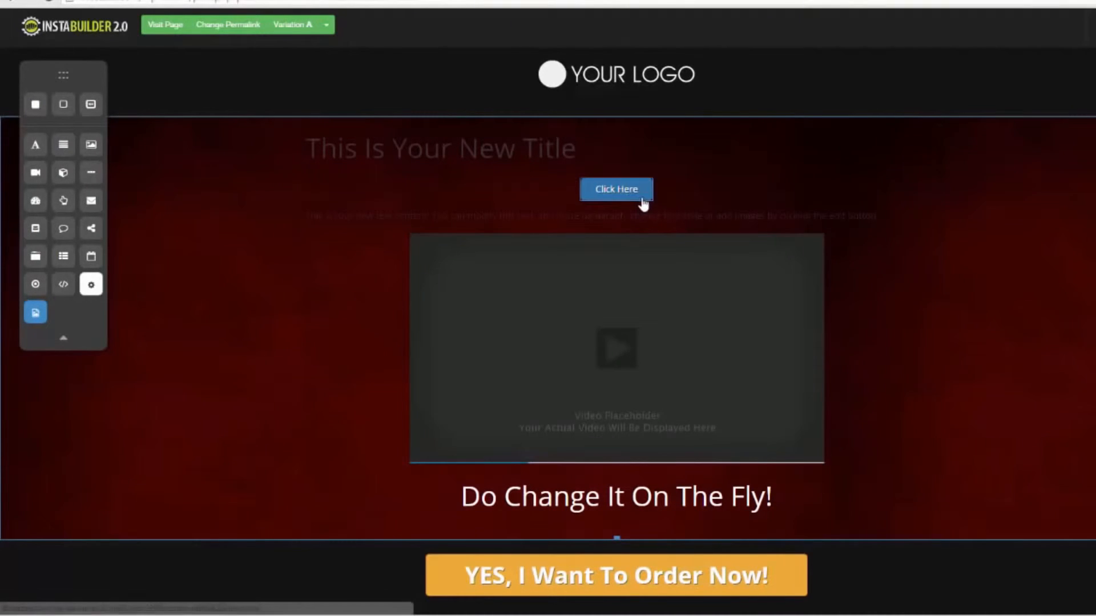
mouse_move(639, 203)
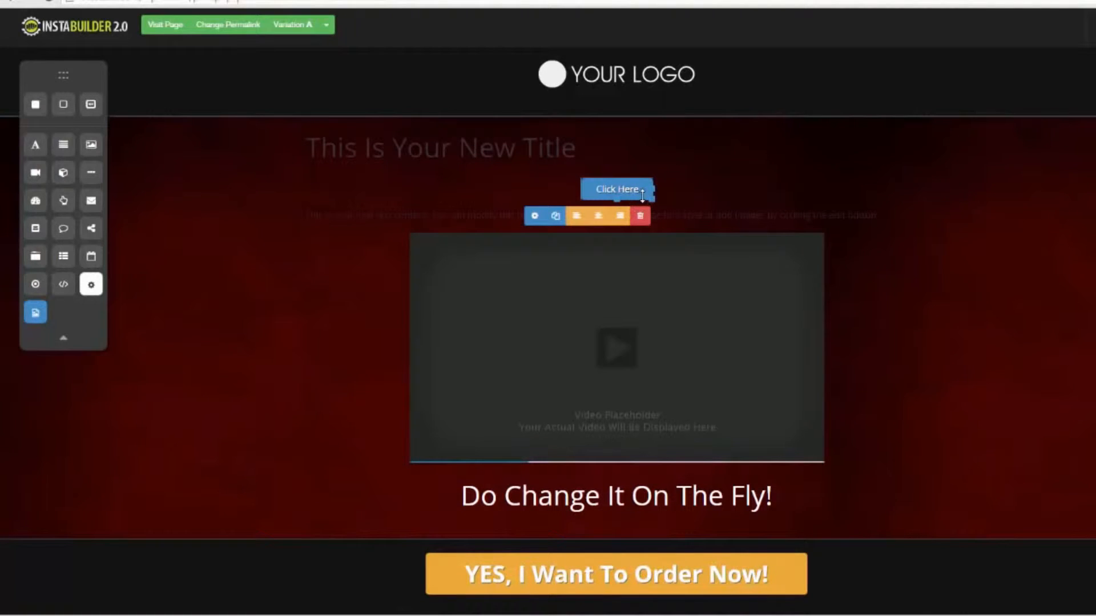
click(534, 215)
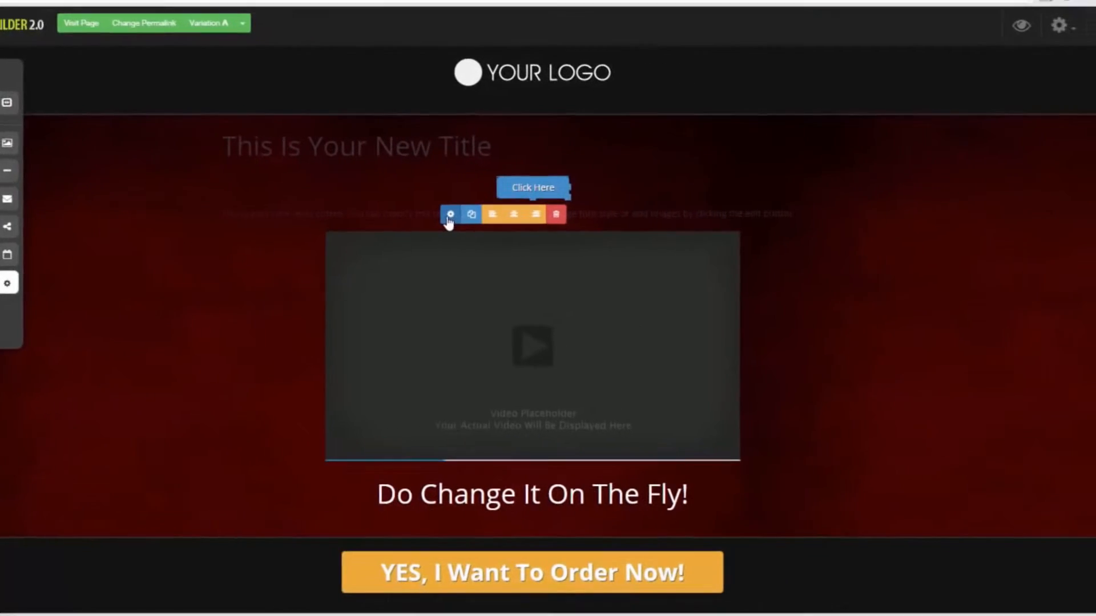
click(804, 102)
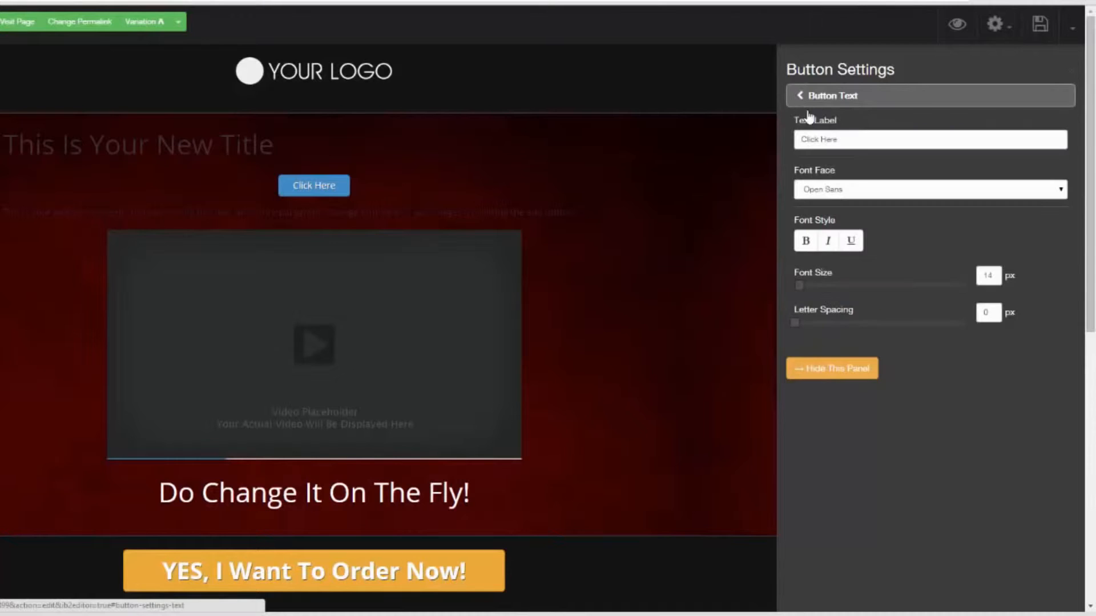
drag(861, 139, 779, 146)
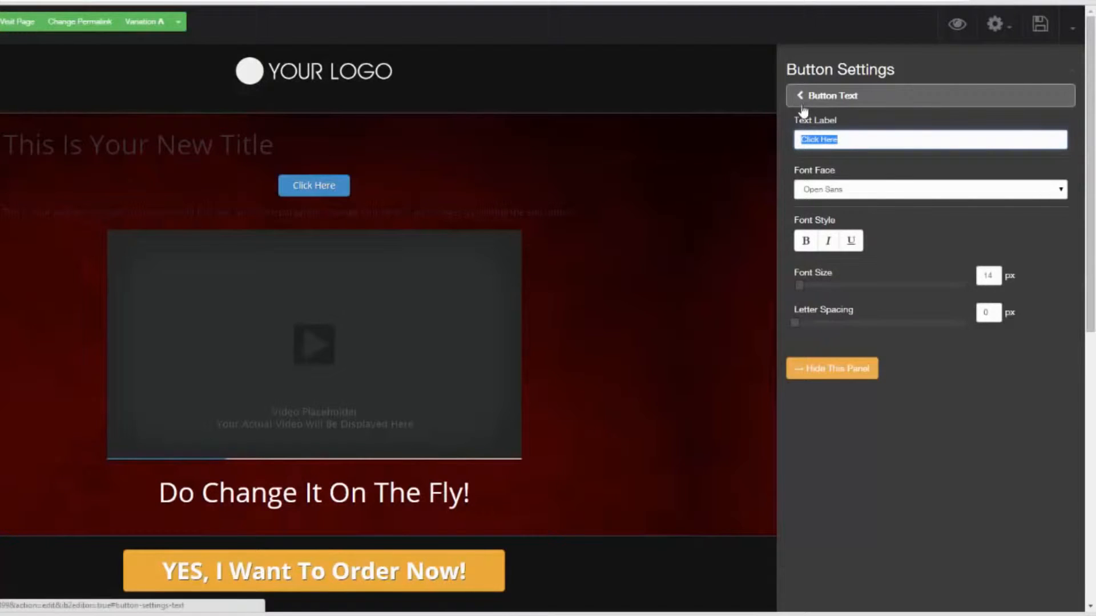
click(800, 102)
- Try alternative options in the Button Style settings of the Click Here button
click(795, 127)
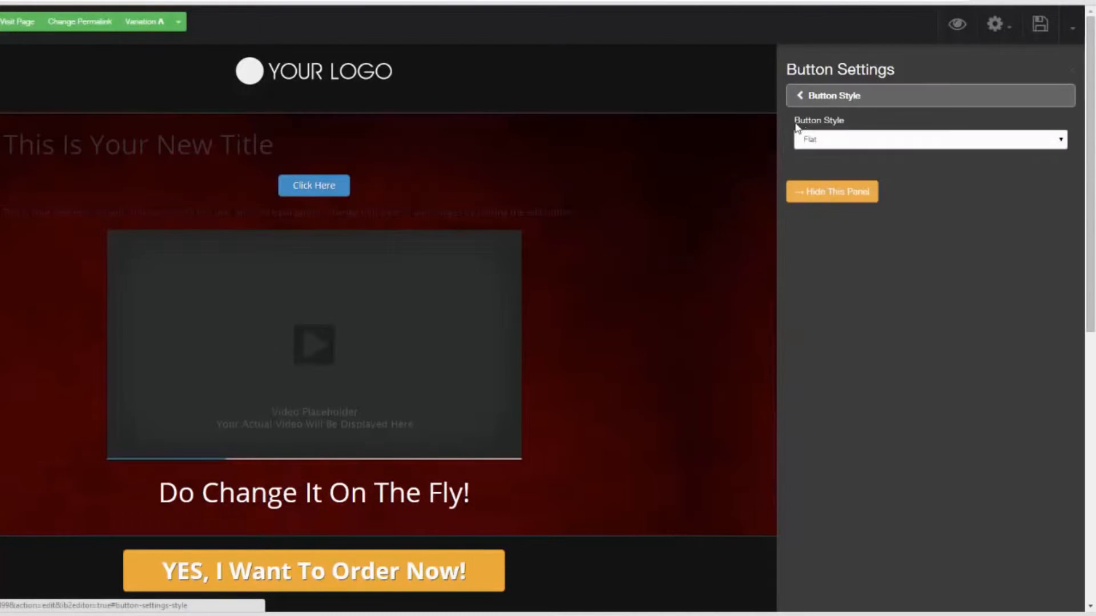
click(1028, 140)
click(1030, 164)
click(1053, 144)
click(1024, 164)
click(853, 105)
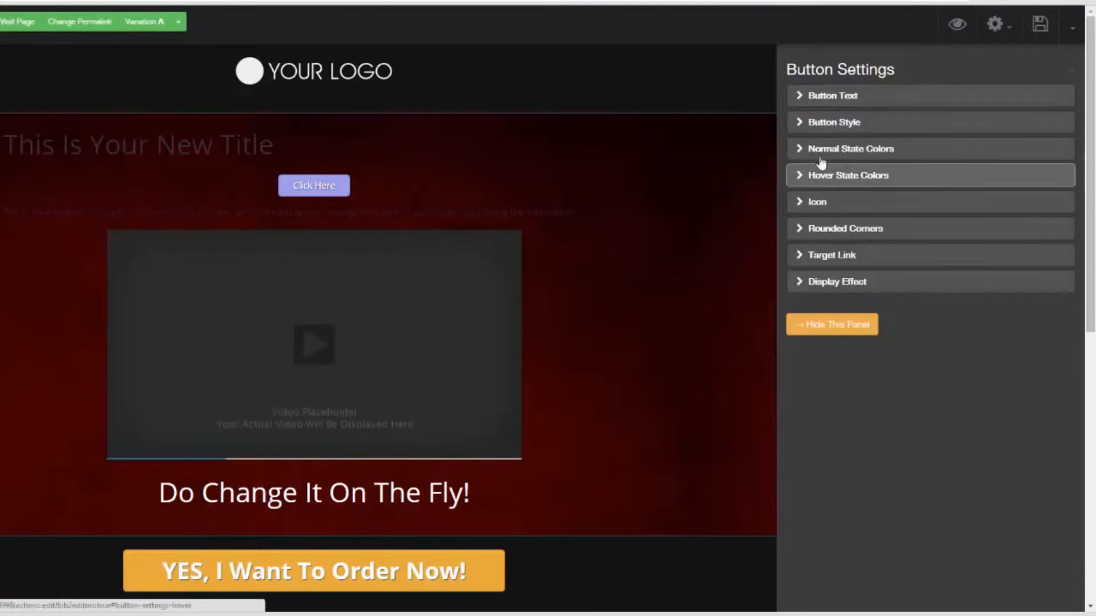
- Set the Click Here button's normal state button color to a bright blue
click(810, 149)
click(836, 141)
drag(869, 183, 867, 215)
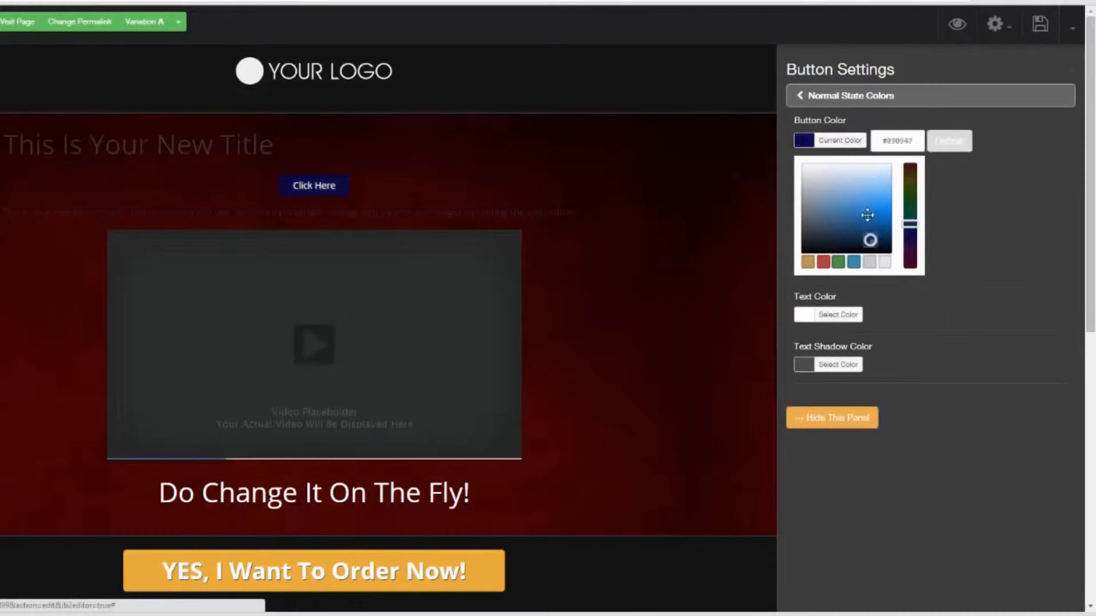
click(984, 205)
click(805, 101)
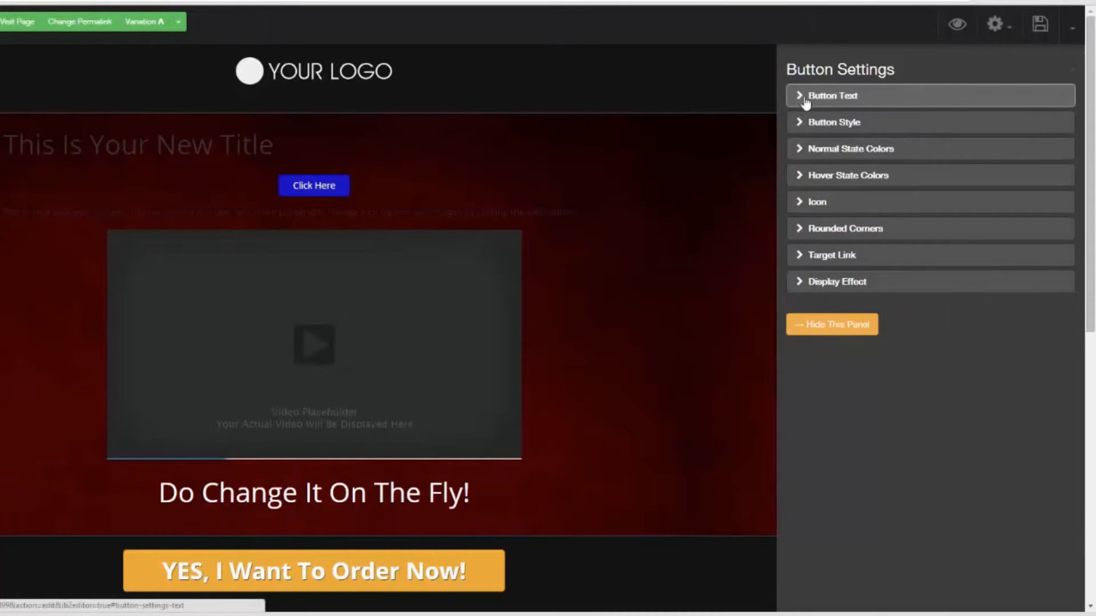
- Set the Click Here button's hover state button color to a light orange
click(799, 176)
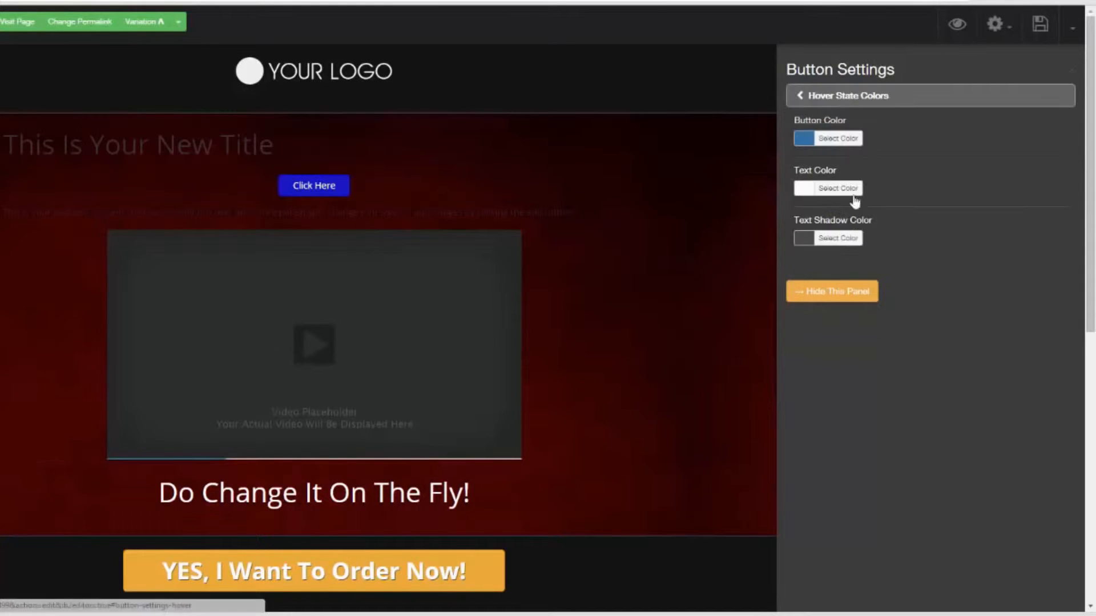
click(804, 139)
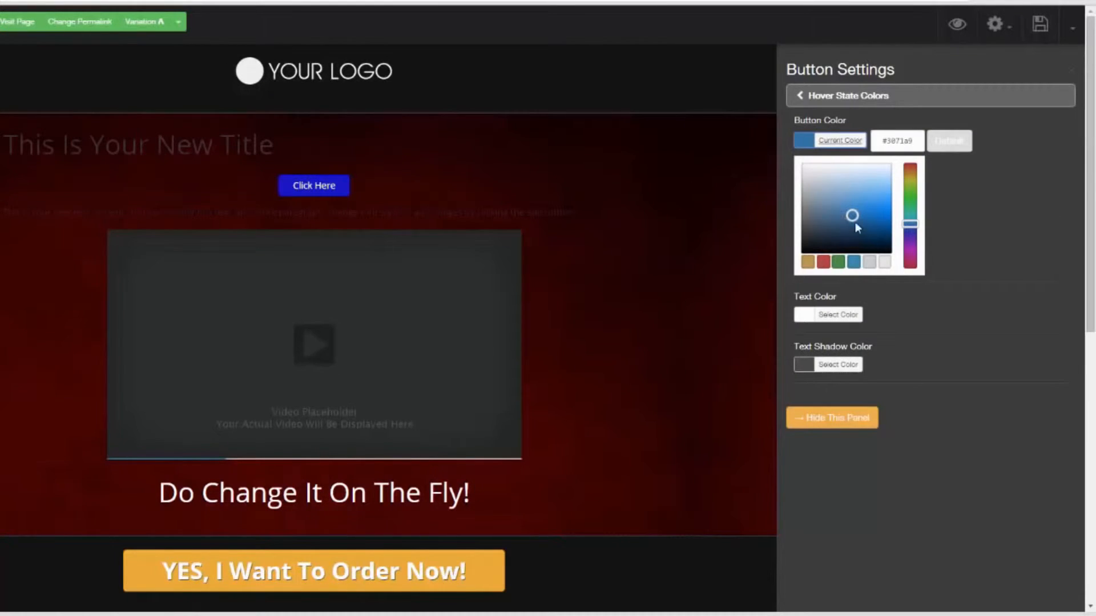
drag(852, 216, 837, 218)
click(808, 264)
click(880, 184)
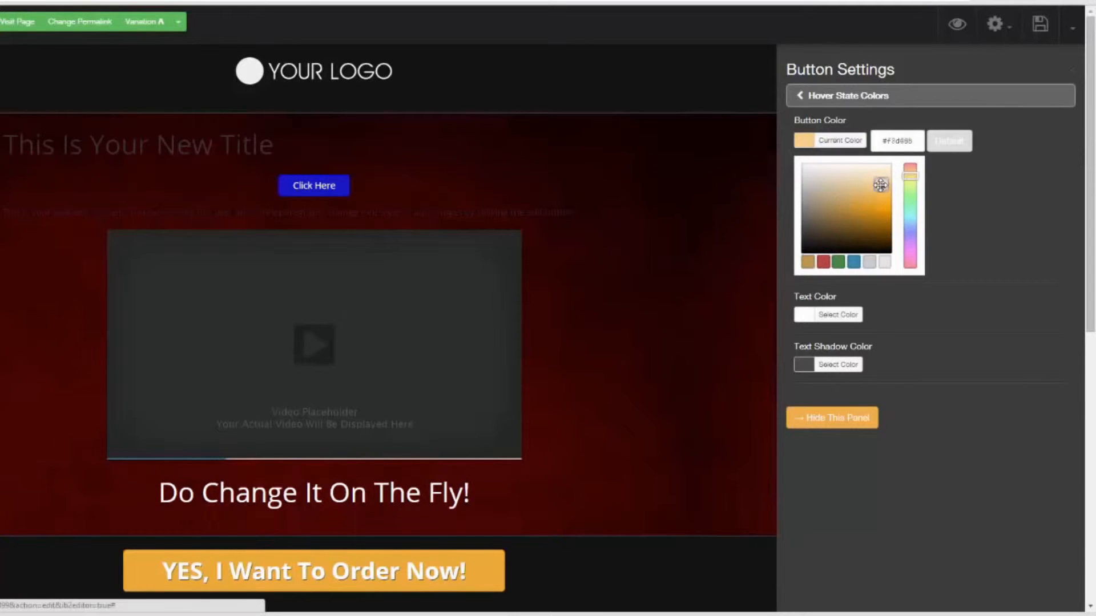
click(799, 98)
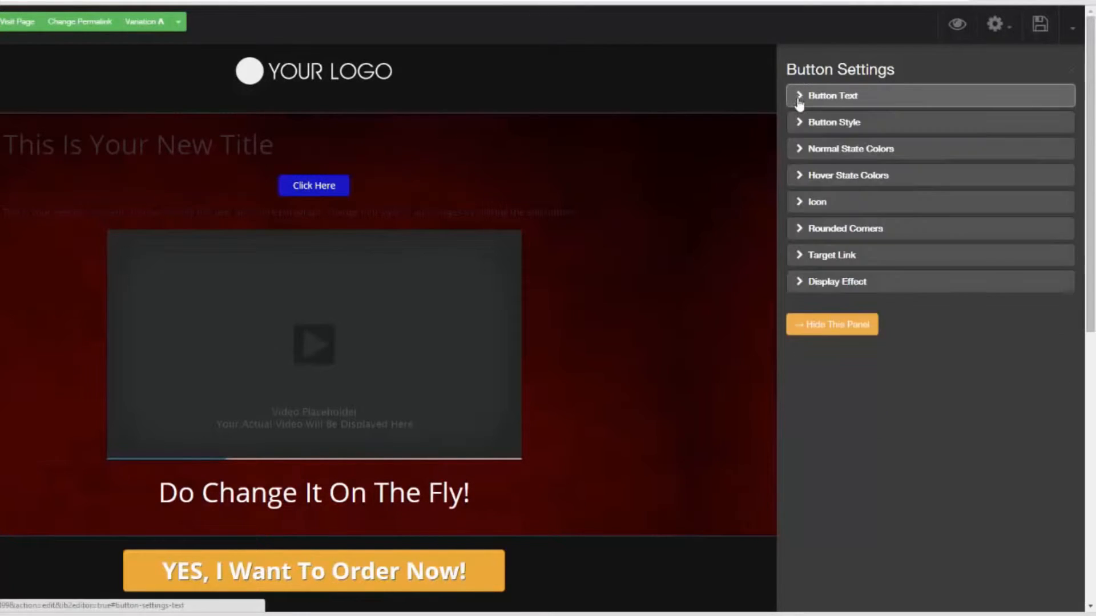
- Add a check mark circle icon before the Click Here button's text
click(803, 207)
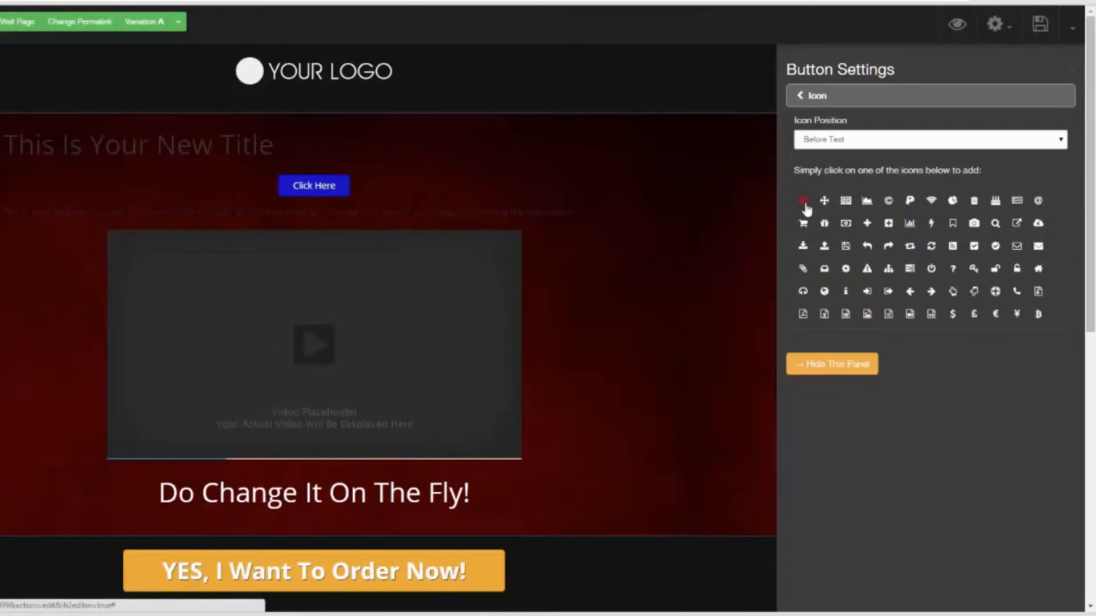
click(866, 223)
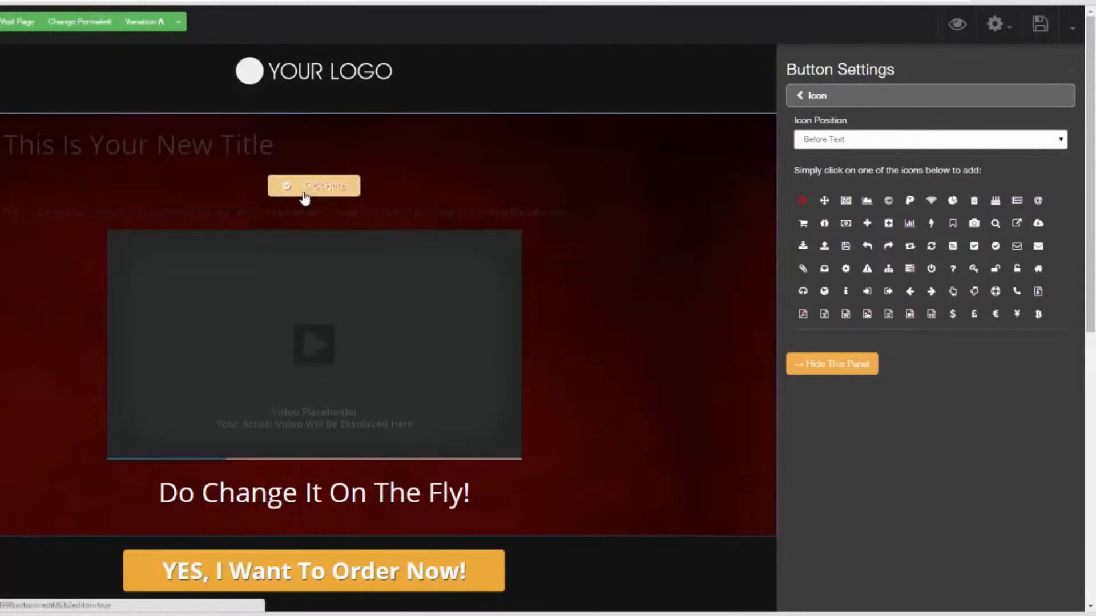
click(803, 96)
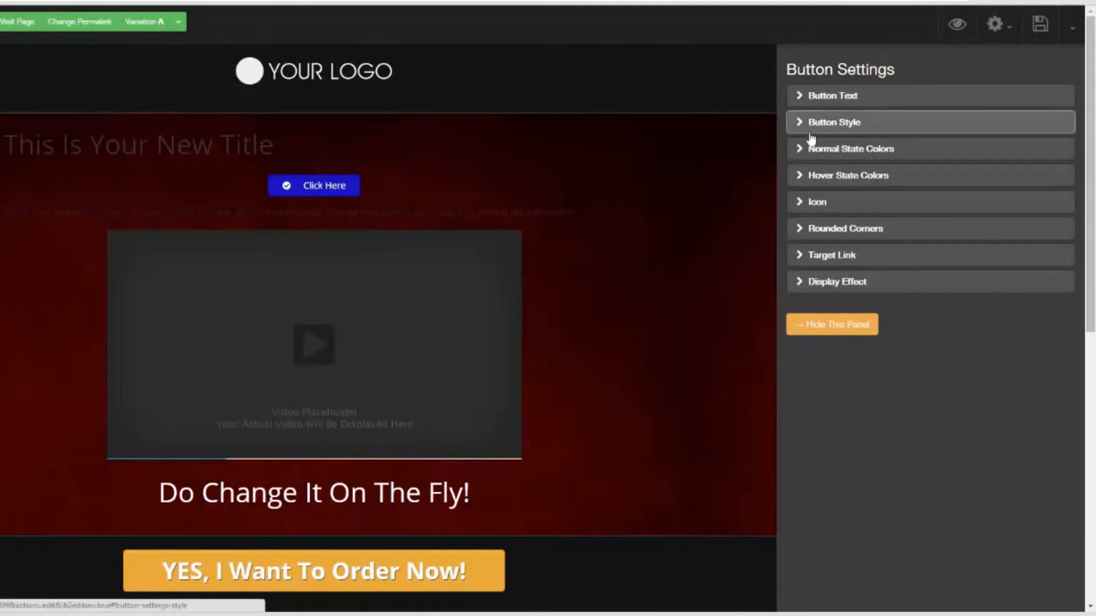
- Increase the rounded corners of the Click Here button to give it a pill shape
click(800, 224)
drag(854, 136, 878, 132)
click(800, 97)
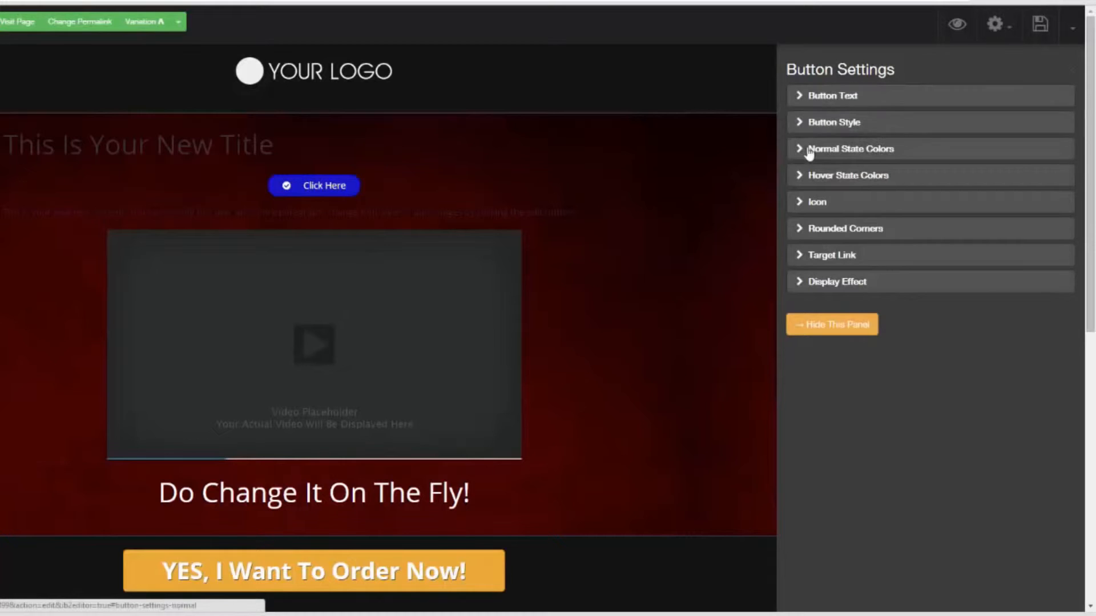
- Set the button's target link type to PopUp and open the popup for editing
click(804, 259)
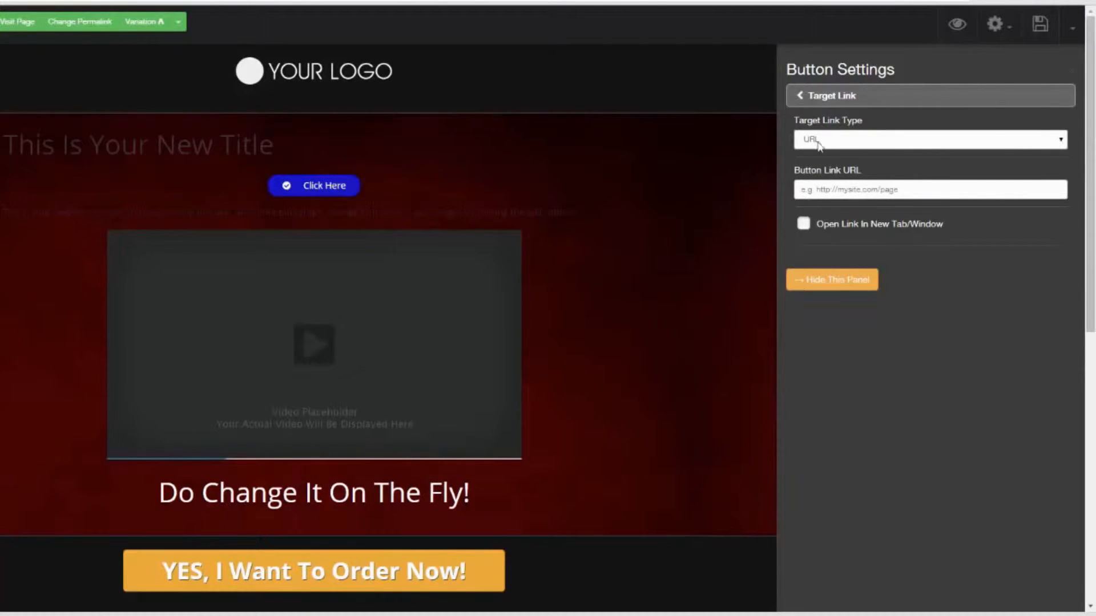
click(1038, 144)
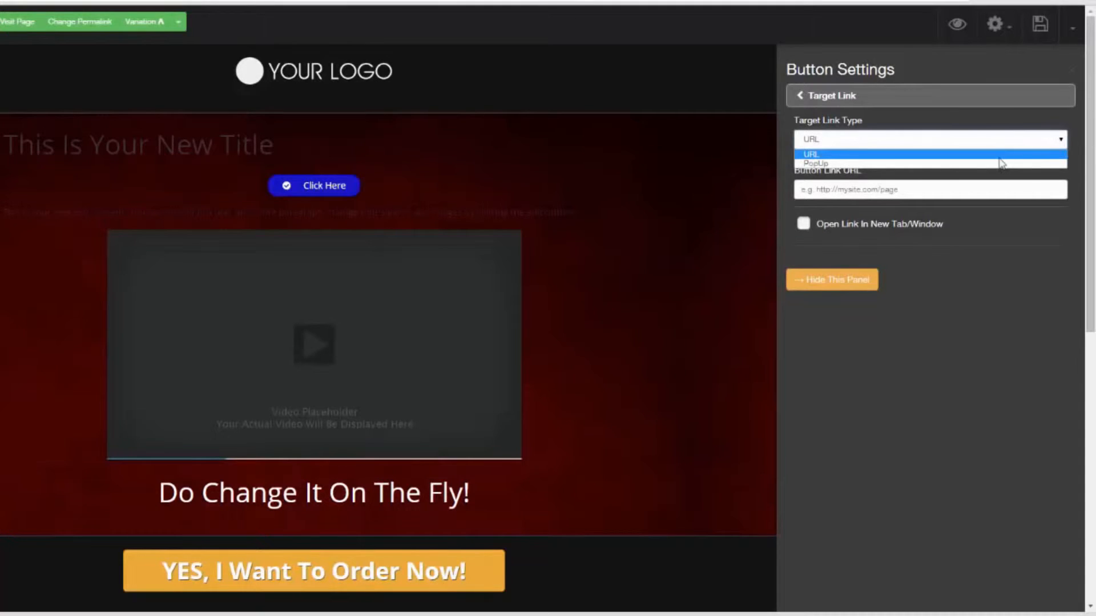
click(998, 163)
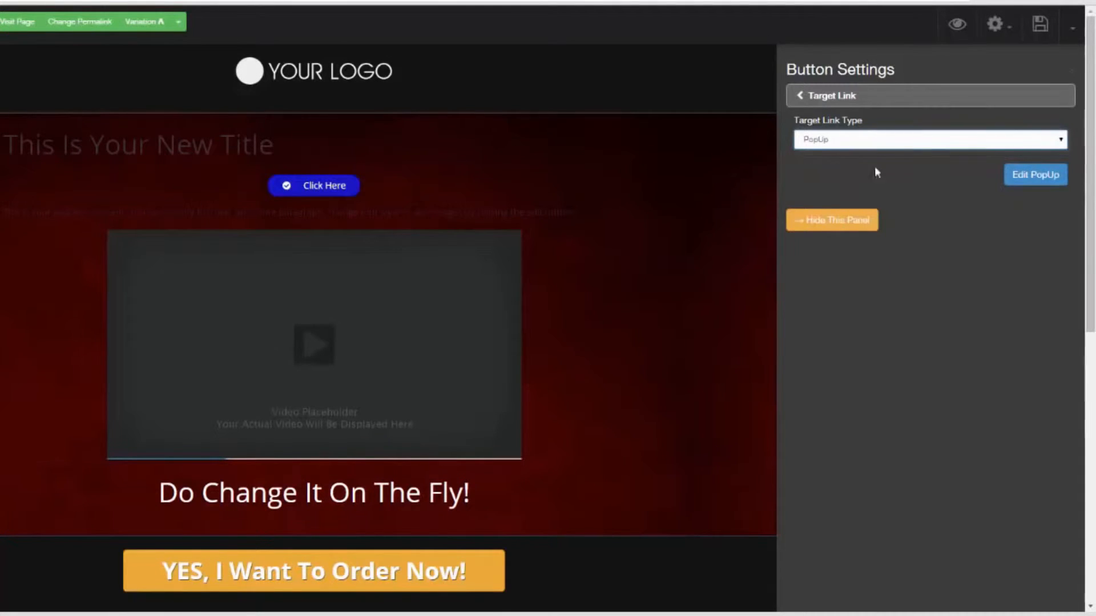
click(1031, 183)
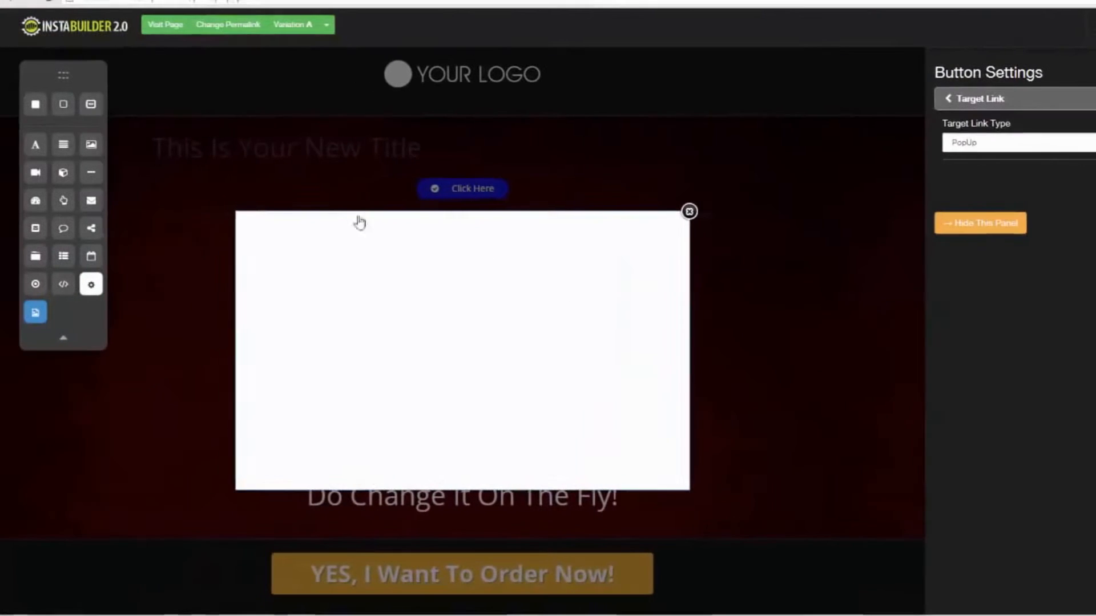
- Add a title element to the popup and center its text
drag(35, 144, 464, 260)
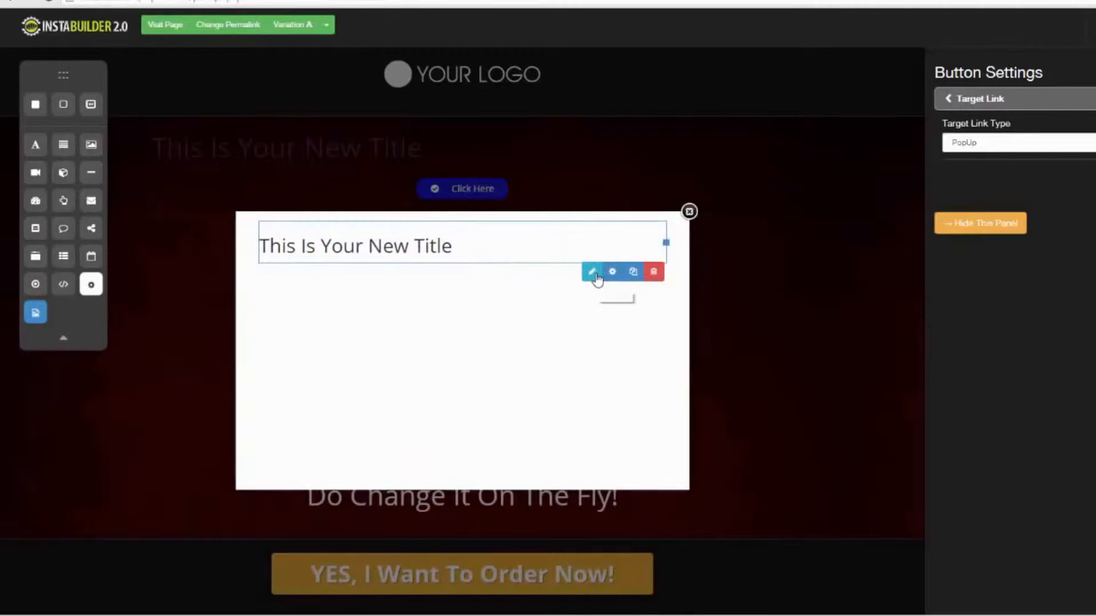
click(593, 274)
click(522, 221)
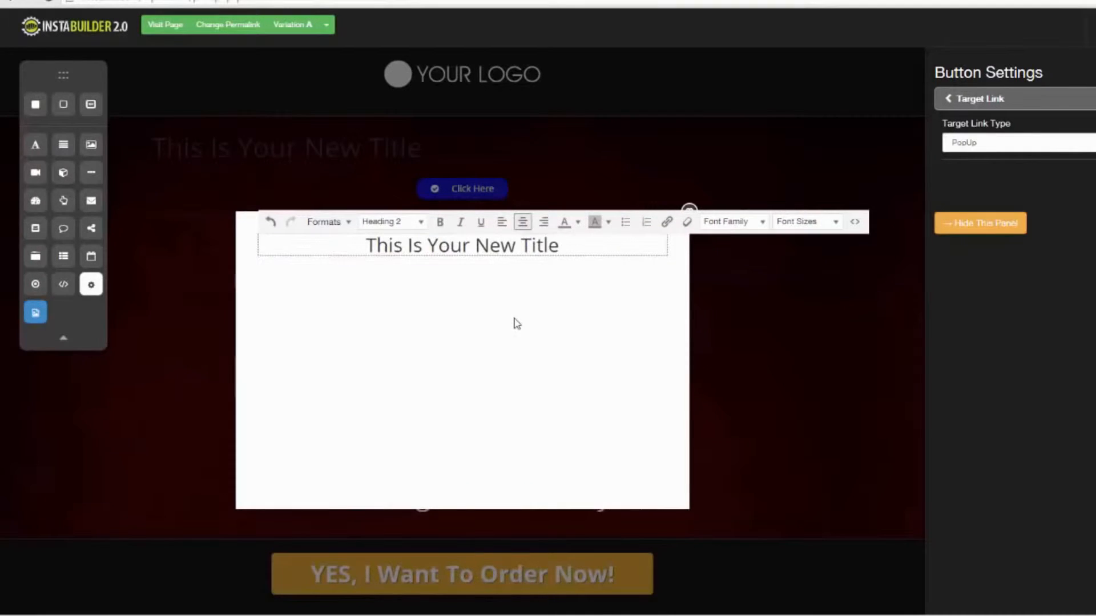
click(517, 323)
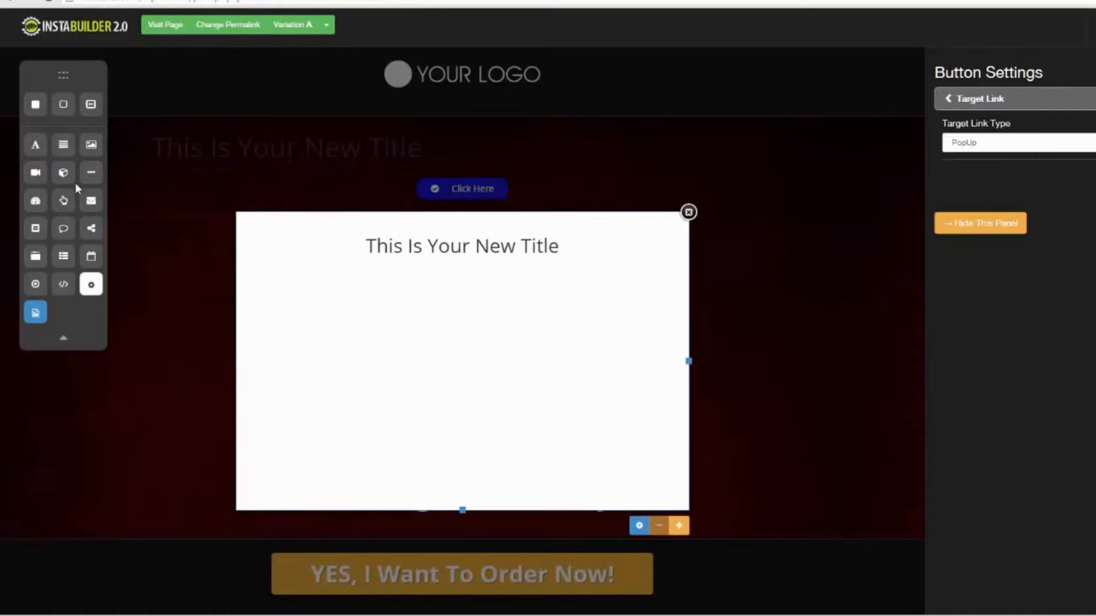
- Add an opt-in form under the popup title and a text element between the title and the form
drag(89, 200, 482, 283)
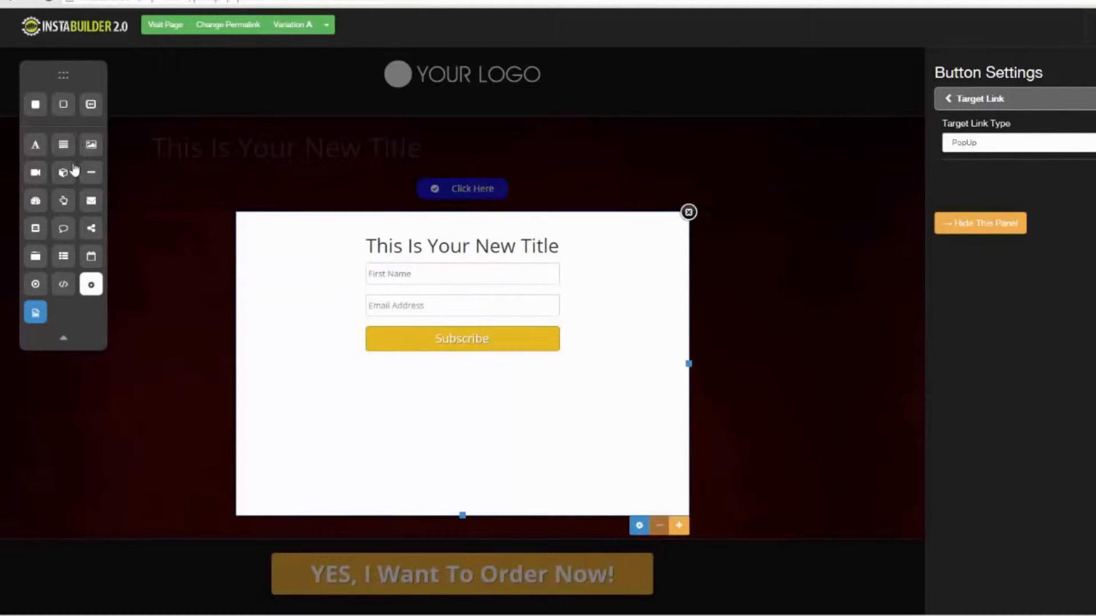
drag(67, 150, 404, 265)
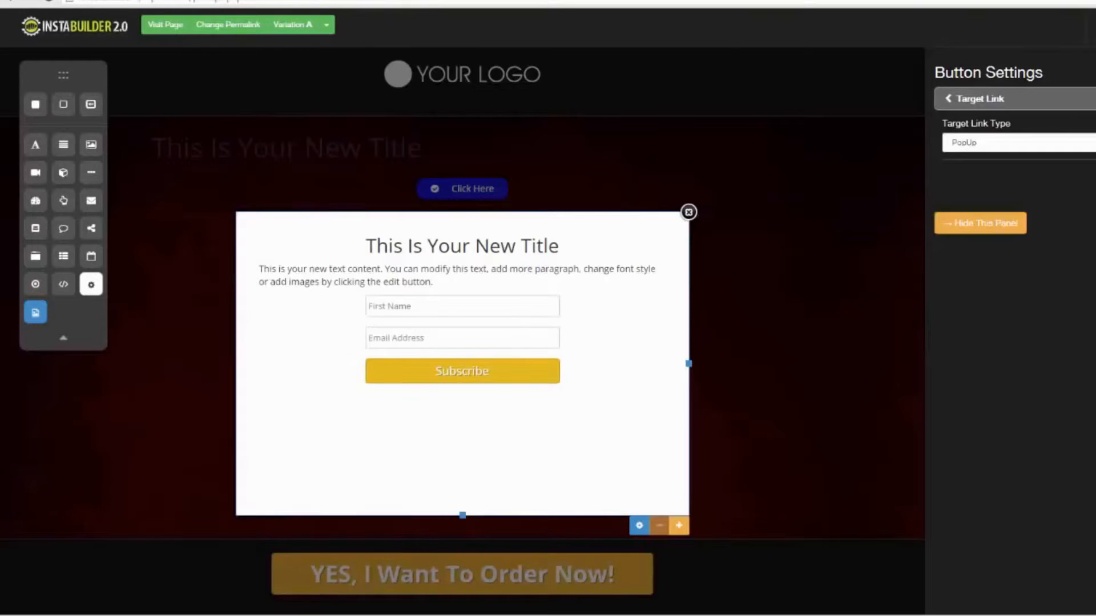
- Close the popup and delete the text element and the video placeholder beneath the Click Here button
click(980, 223)
click(841, 204)
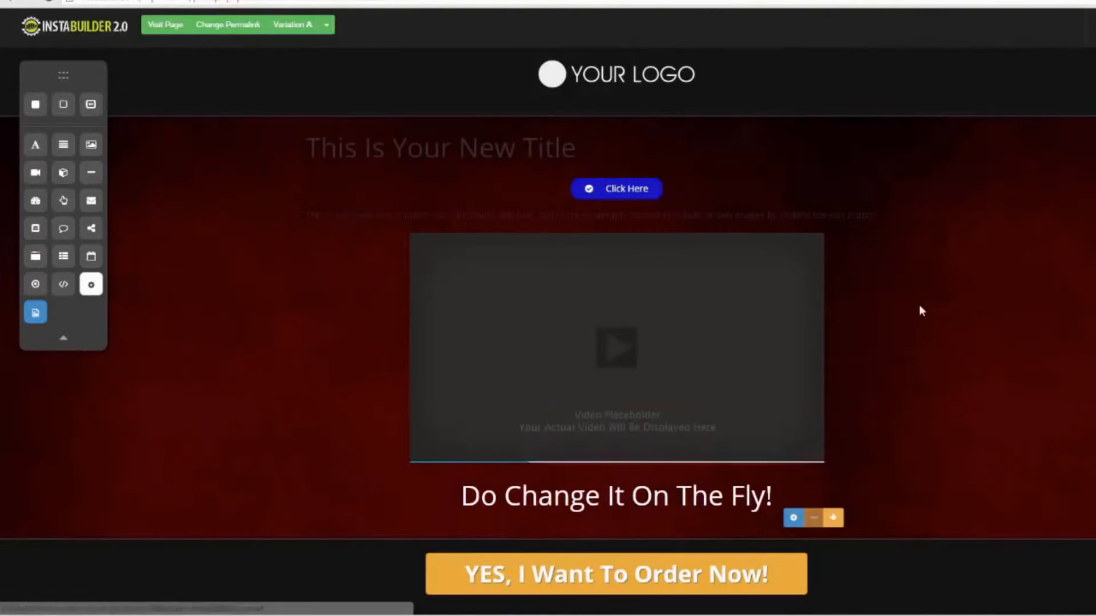
click(807, 218)
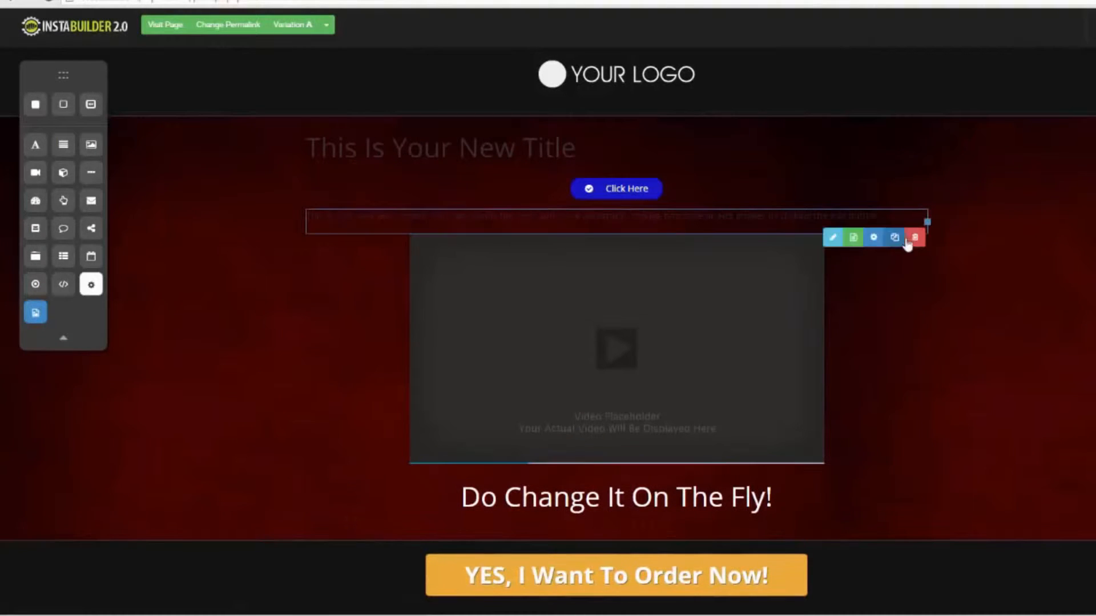
click(850, 239)
click(646, 75)
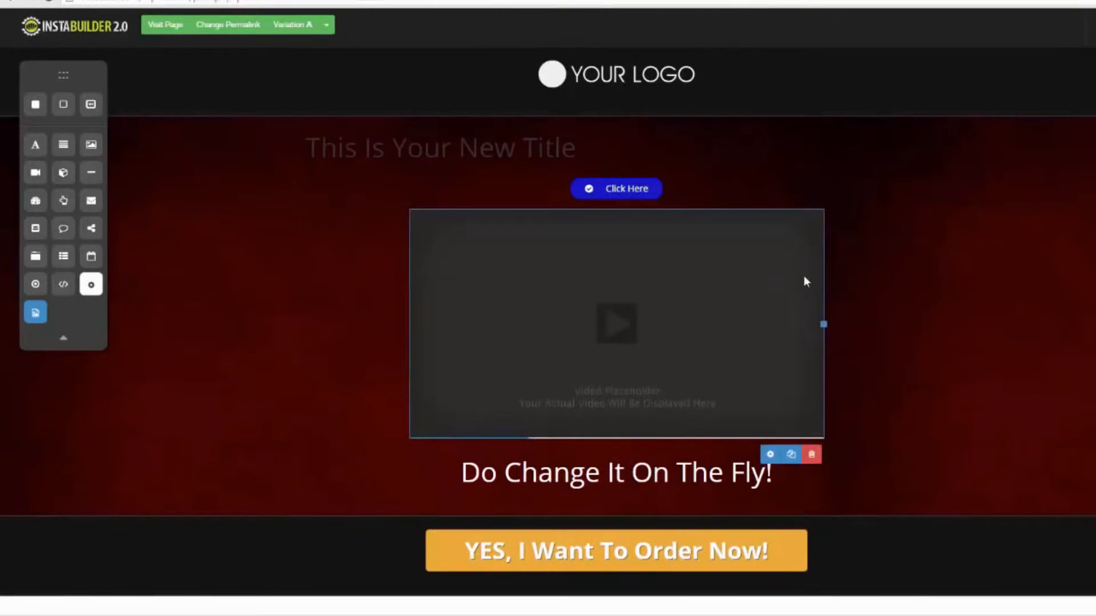
click(811, 454)
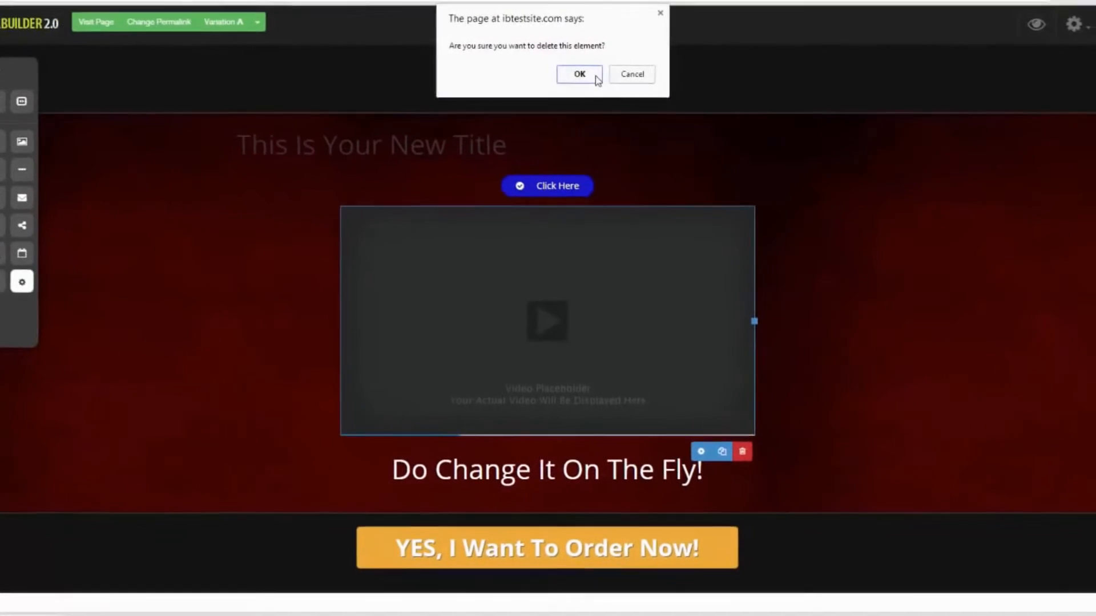
click(595, 76)
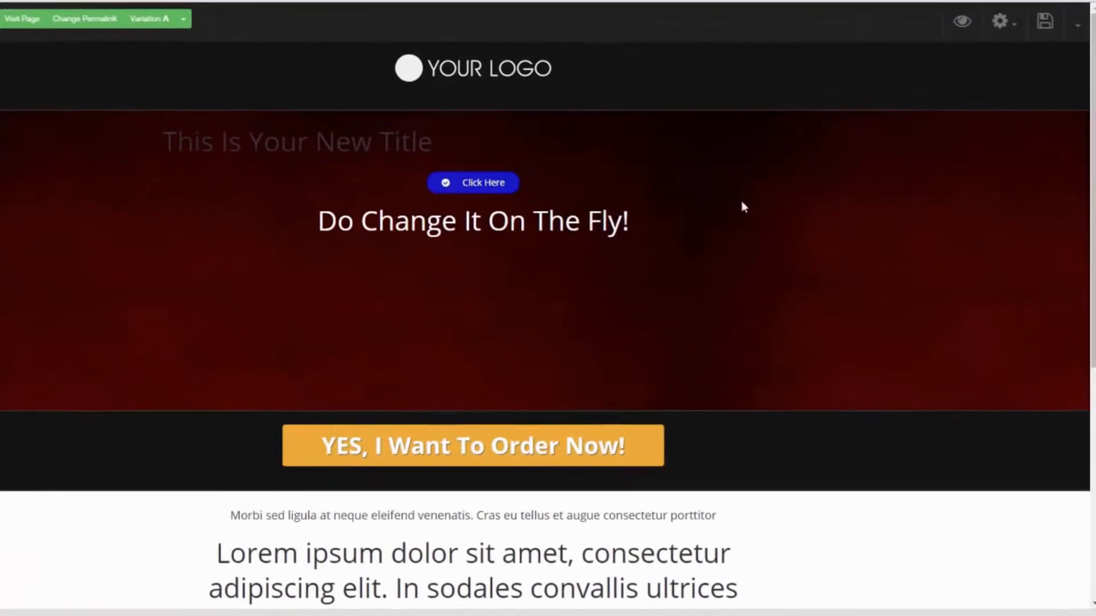
- Change the page template to the blue sales page design with a headline, video and green order button
click(1004, 37)
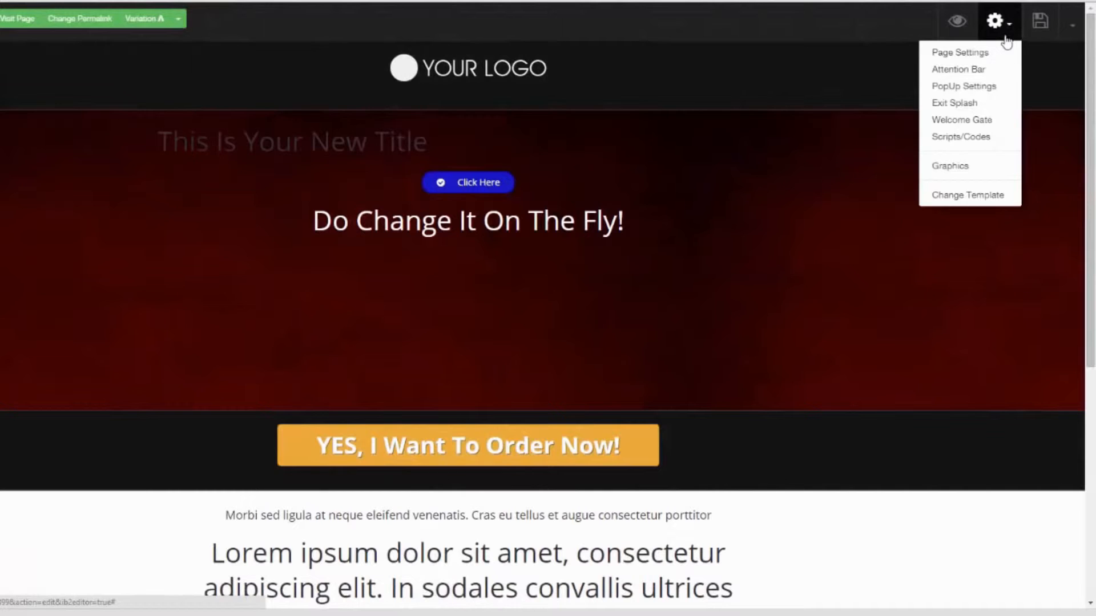
click(979, 197)
click(498, 104)
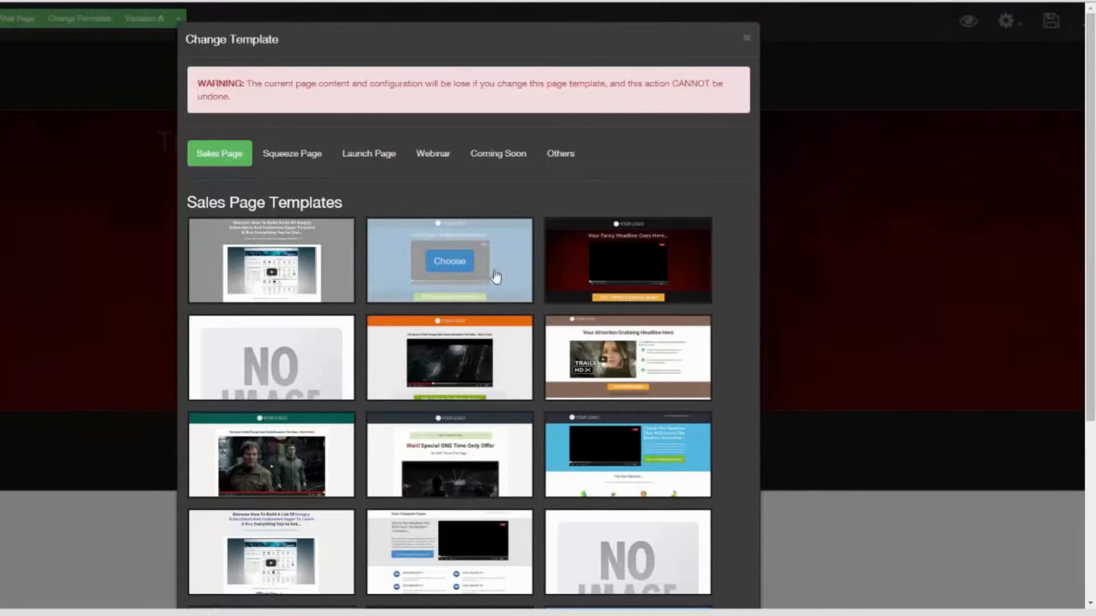
click(448, 259)
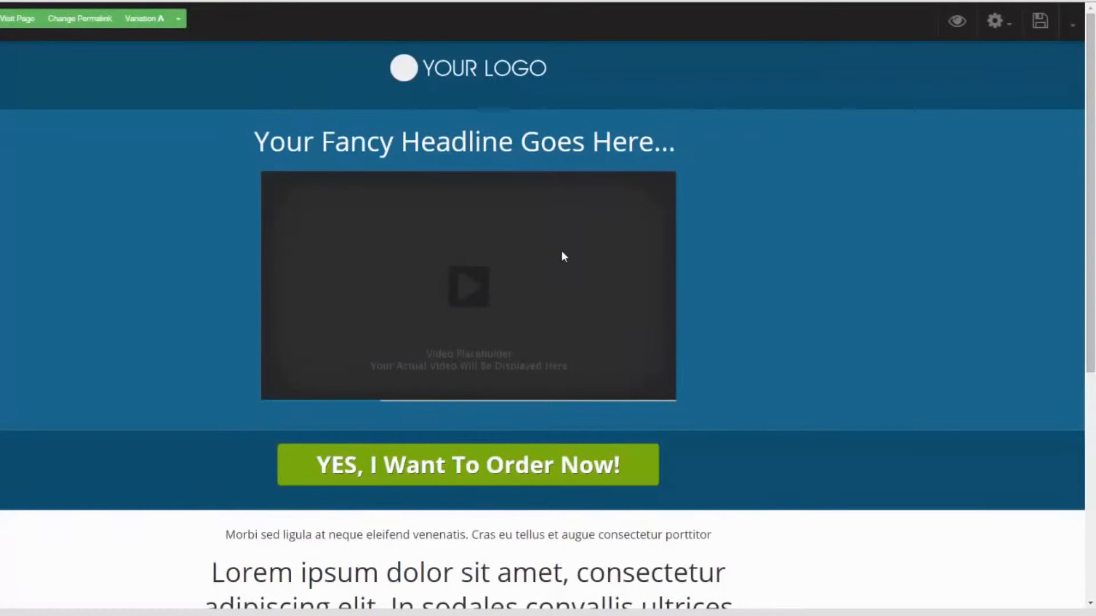
- Delete the video placeholder and the "Your Fancy Headline Goes Here..." title from the blue section
click(567, 237)
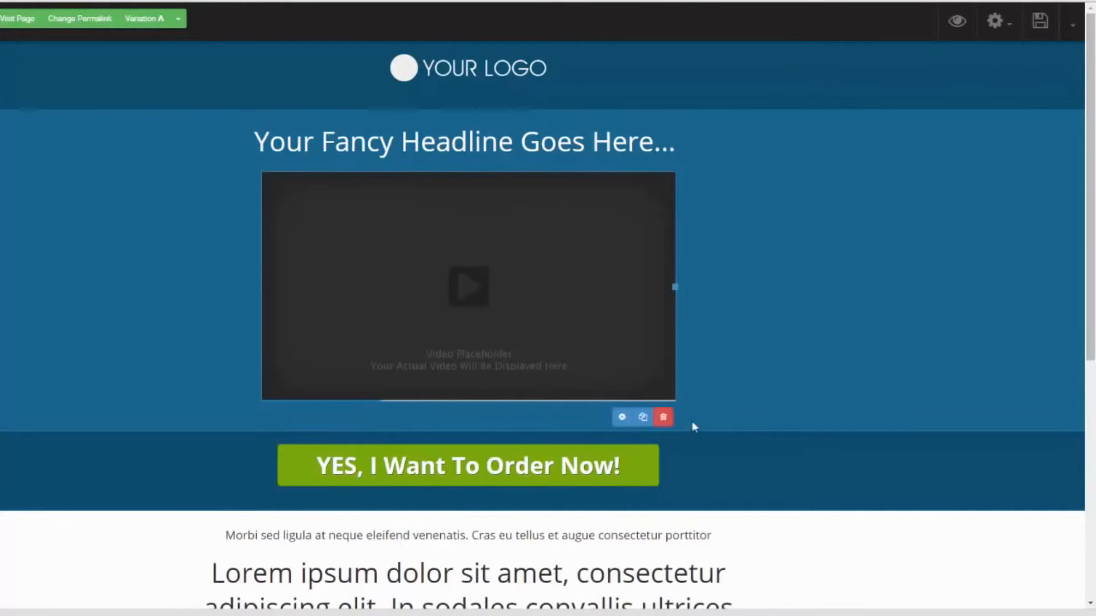
click(662, 417)
click(495, 74)
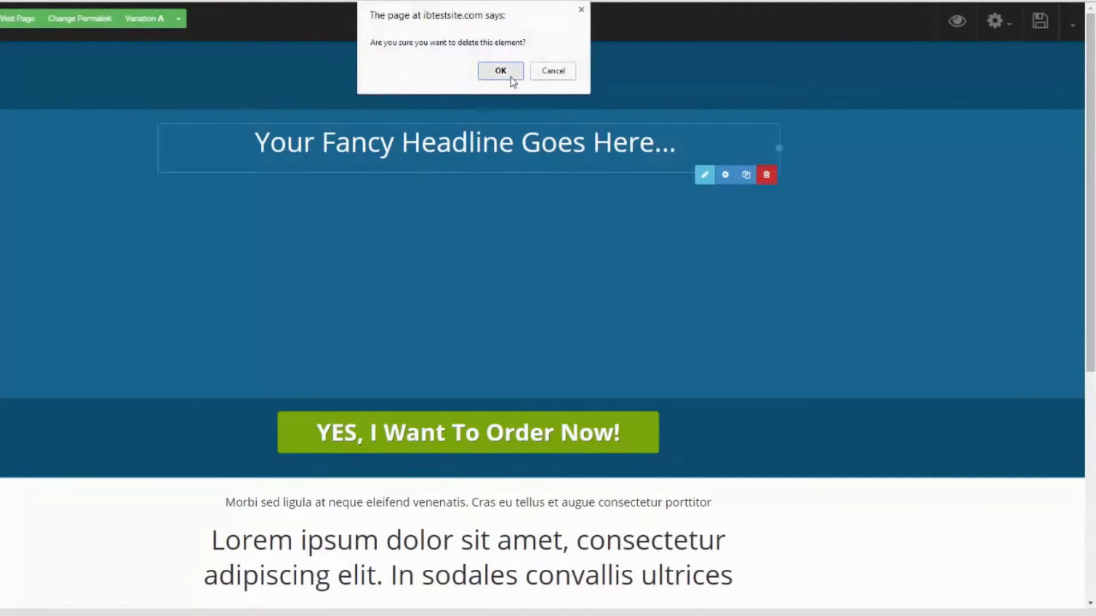
click(504, 73)
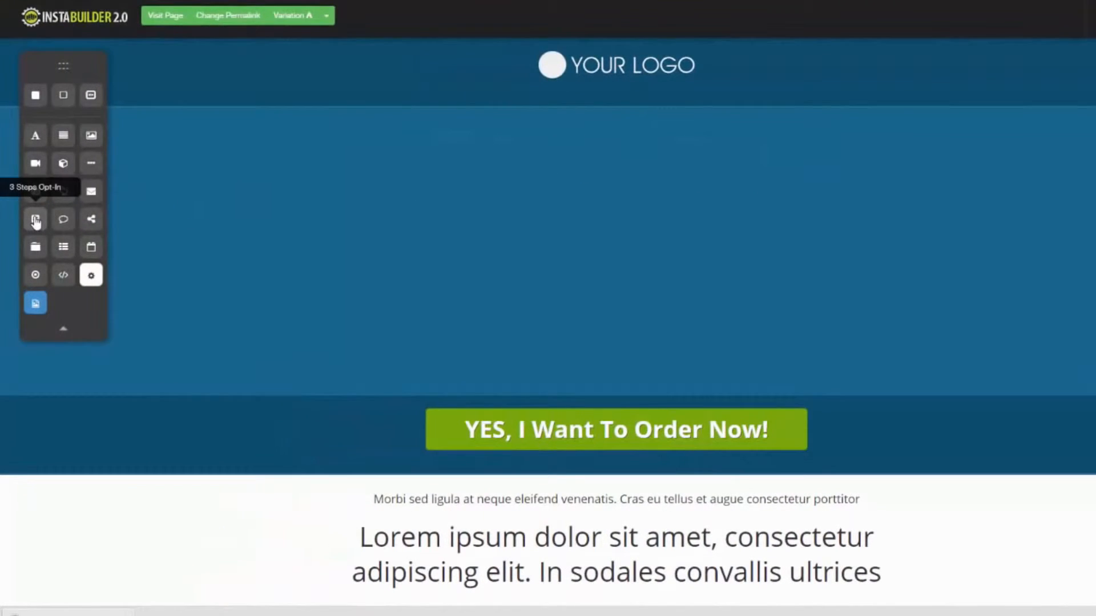
- Add a 3 Steps Opt-In element to the empty blue section and go through its second and third steps
drag(50, 220, 749, 200)
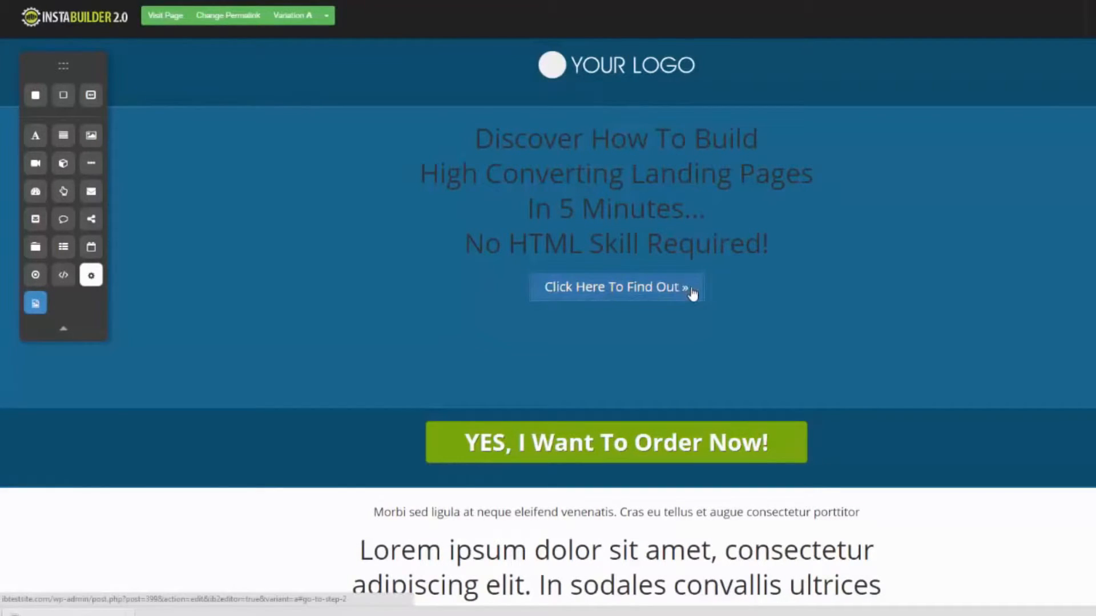
mouse_move(682, 291)
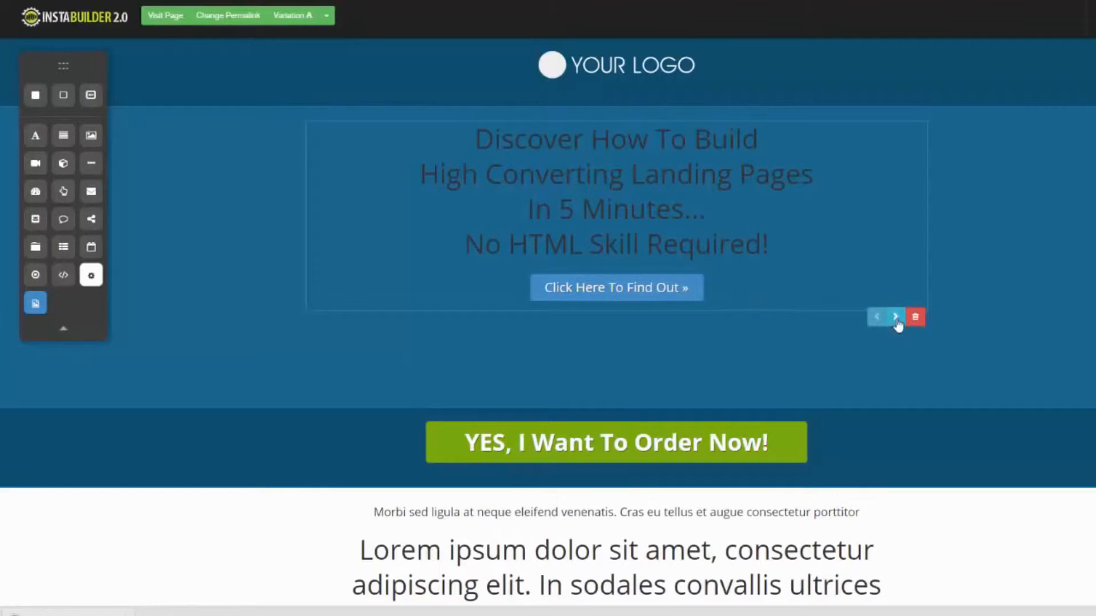
click(896, 317)
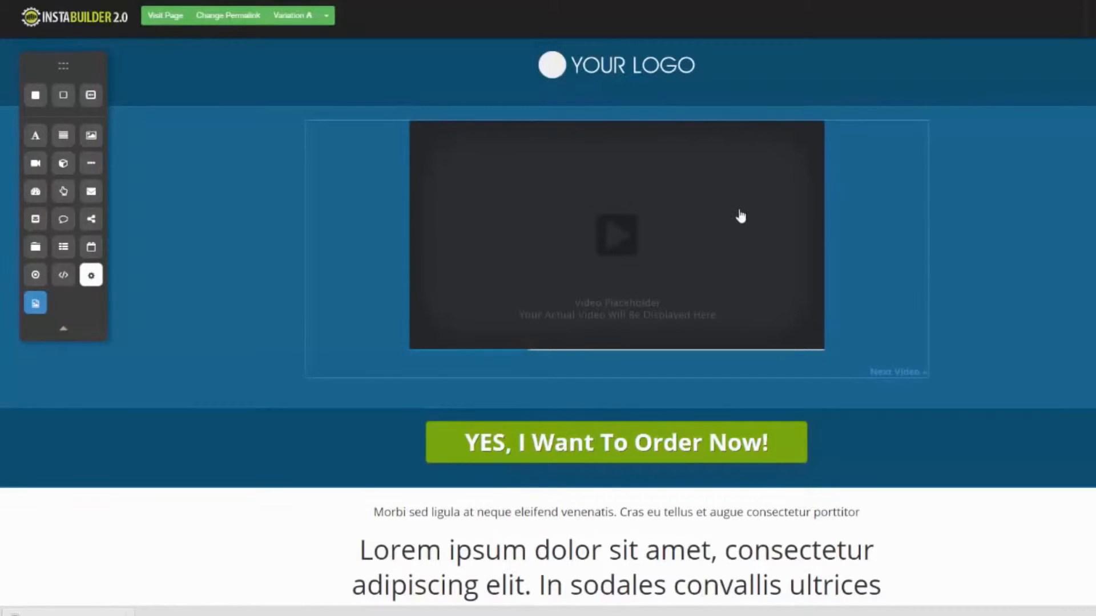
click(883, 373)
click(881, 364)
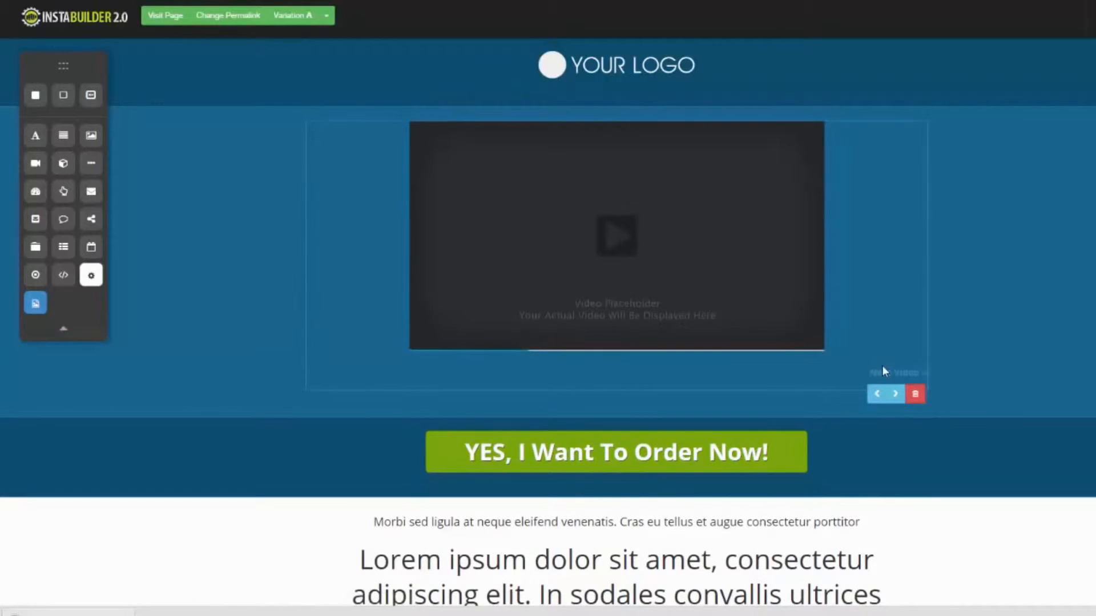
click(896, 395)
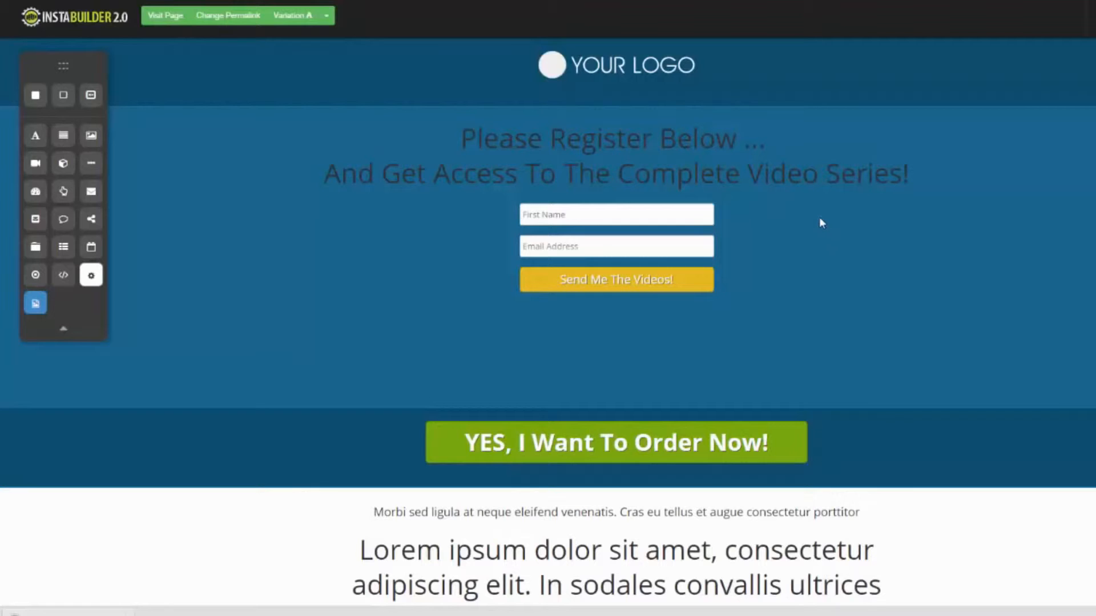
- Delete the registration headline in the opt-in's third step, and remove the whole 3 Steps Opt-In element
mouse_move(790, 195)
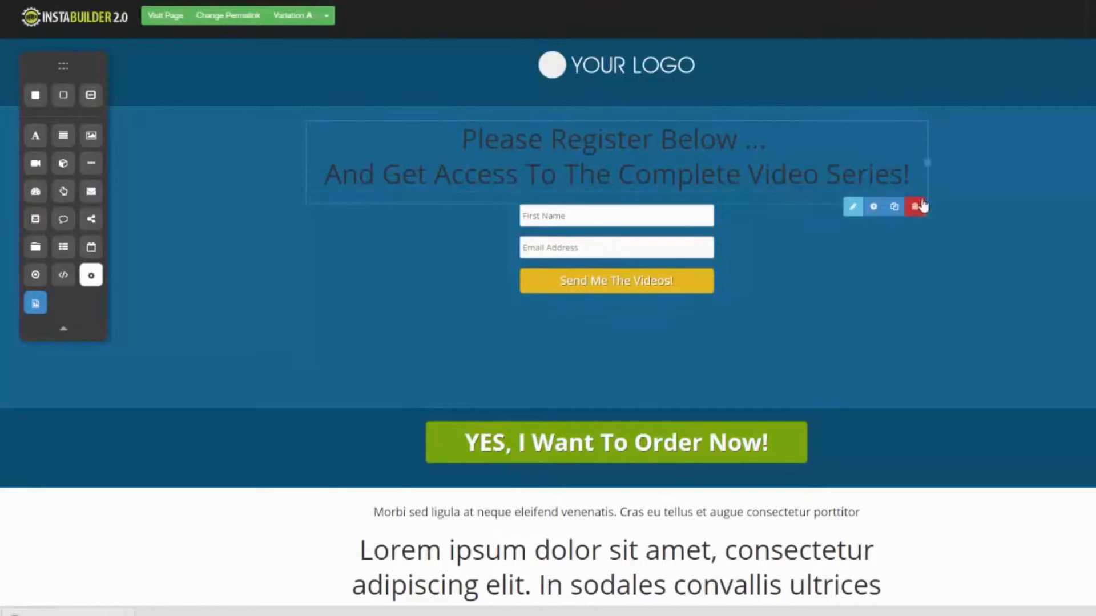
click(914, 207)
click(672, 69)
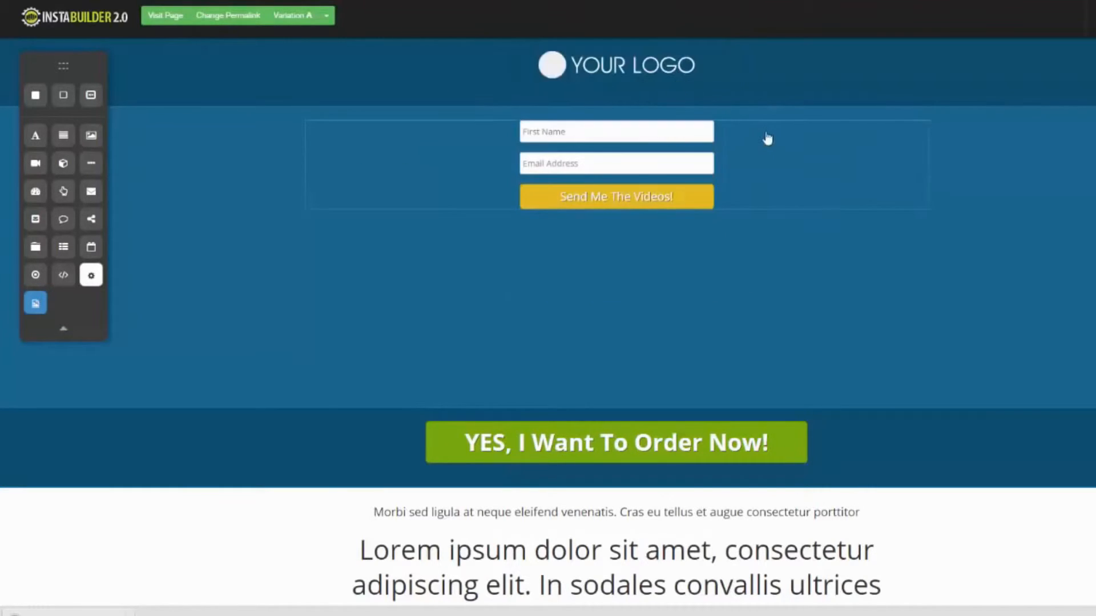
click(913, 224)
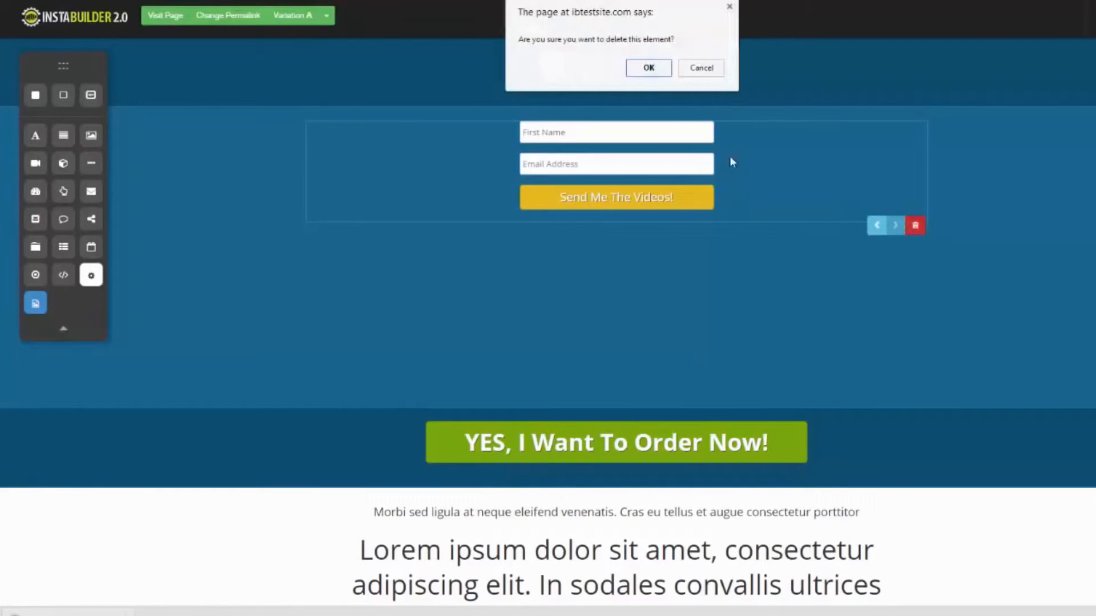
click(649, 67)
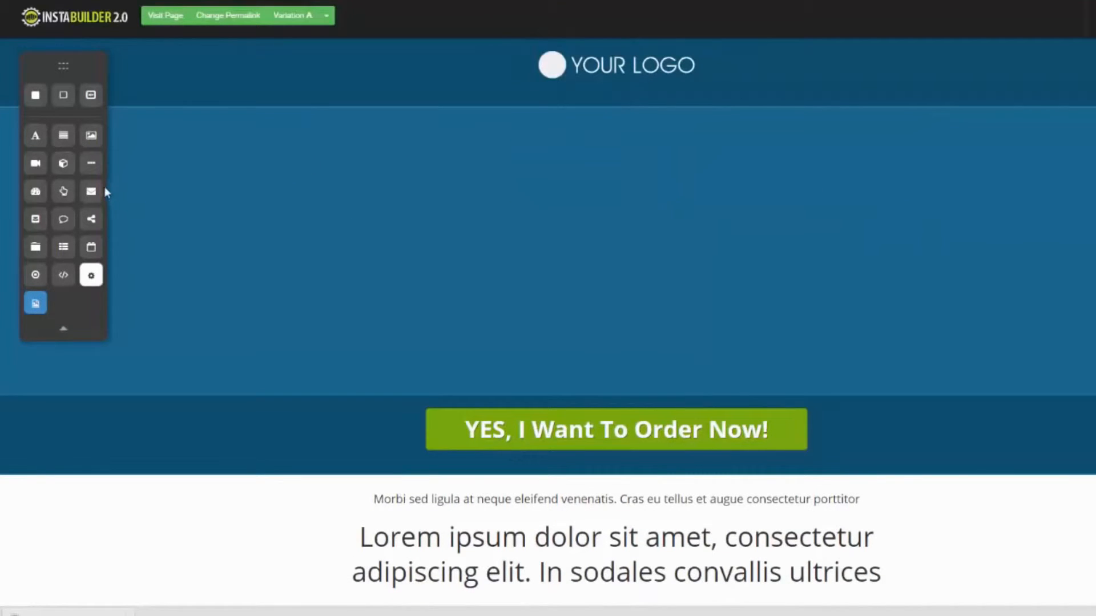
- Add a Facebook comments element to the blue section and social share buttons beneath it
drag(63, 219, 502, 138)
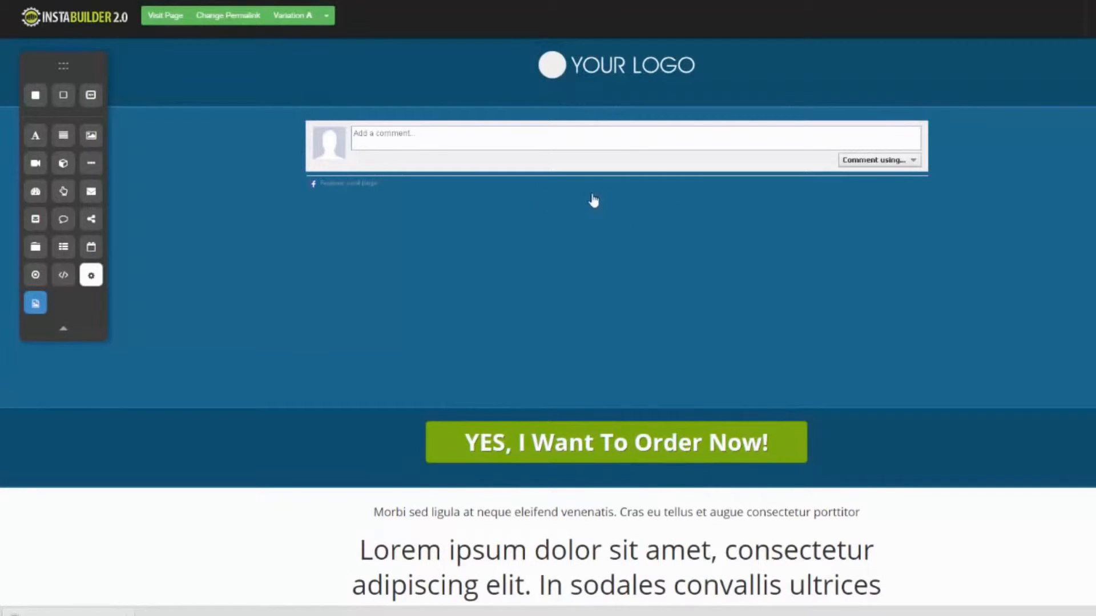
drag(84, 221, 444, 239)
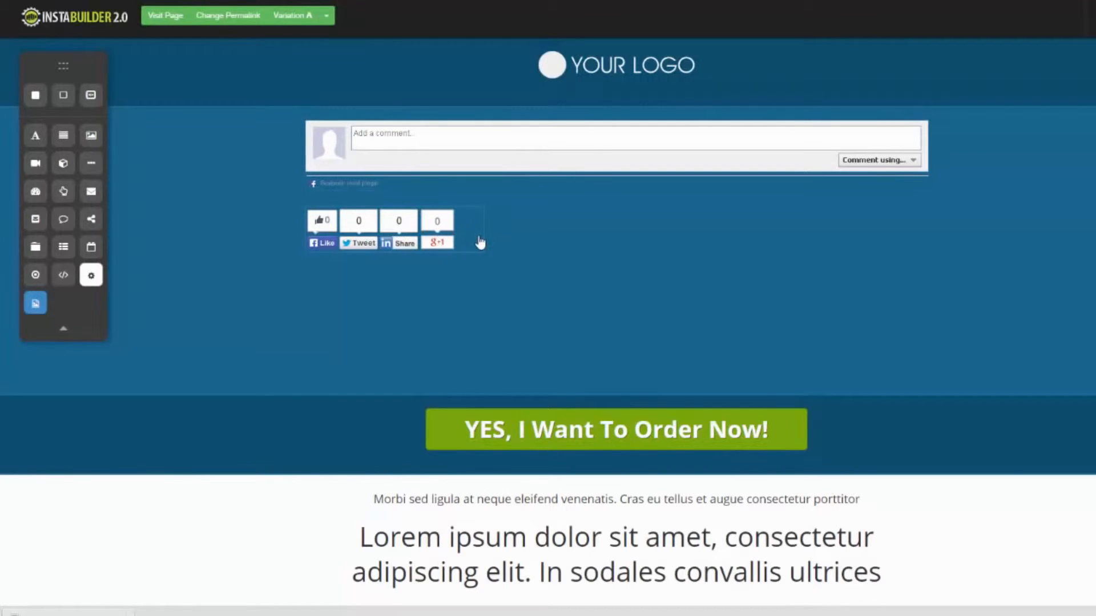
- Set the share button style to Small and turn off the LinkedIn button
click(368, 268)
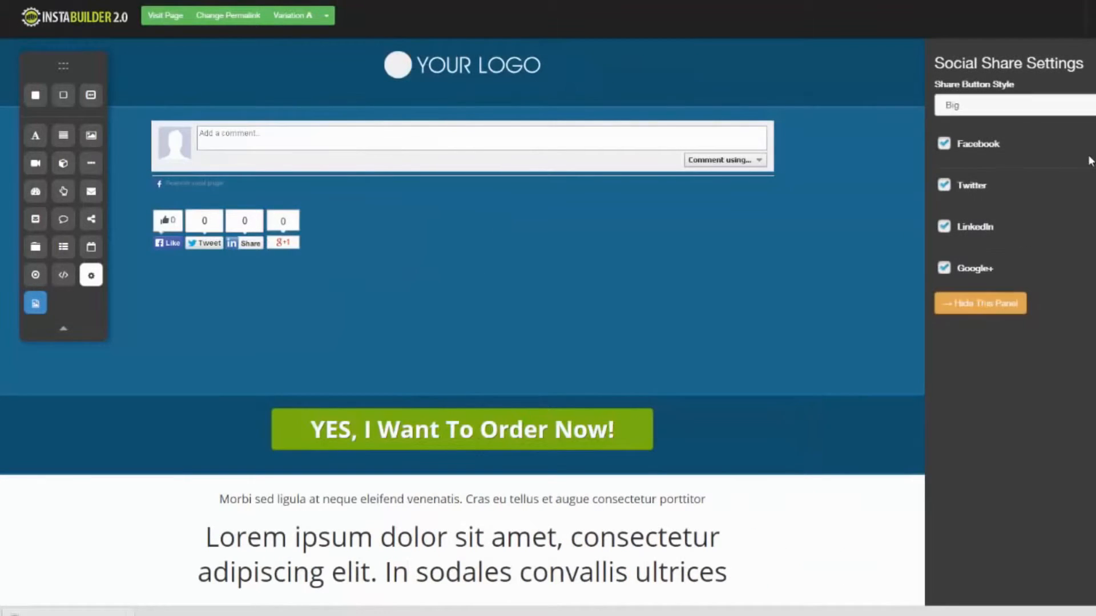
click(1079, 105)
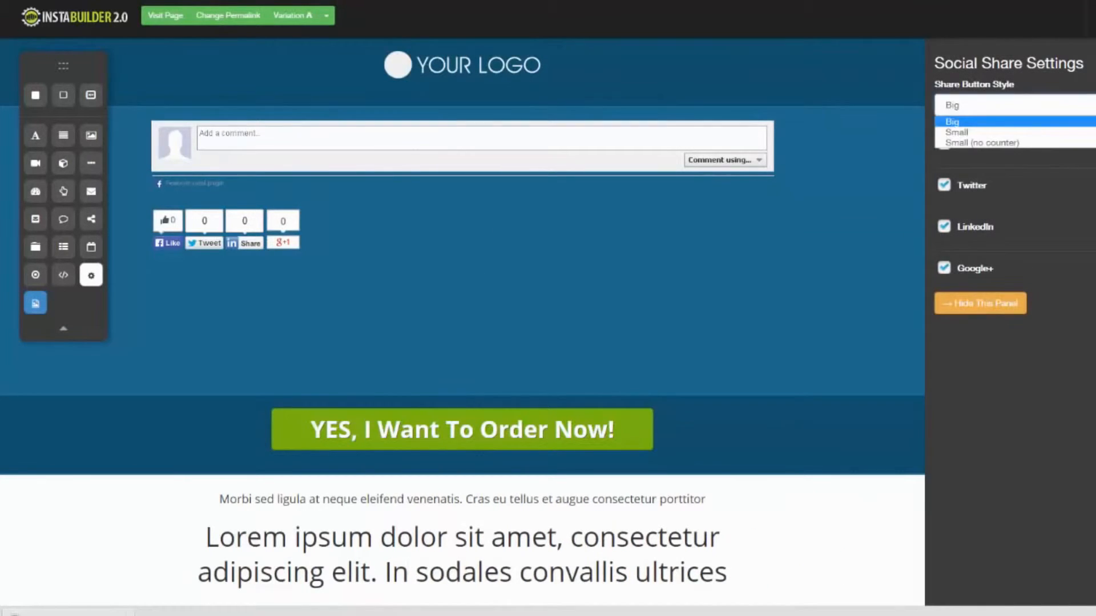
click(1044, 133)
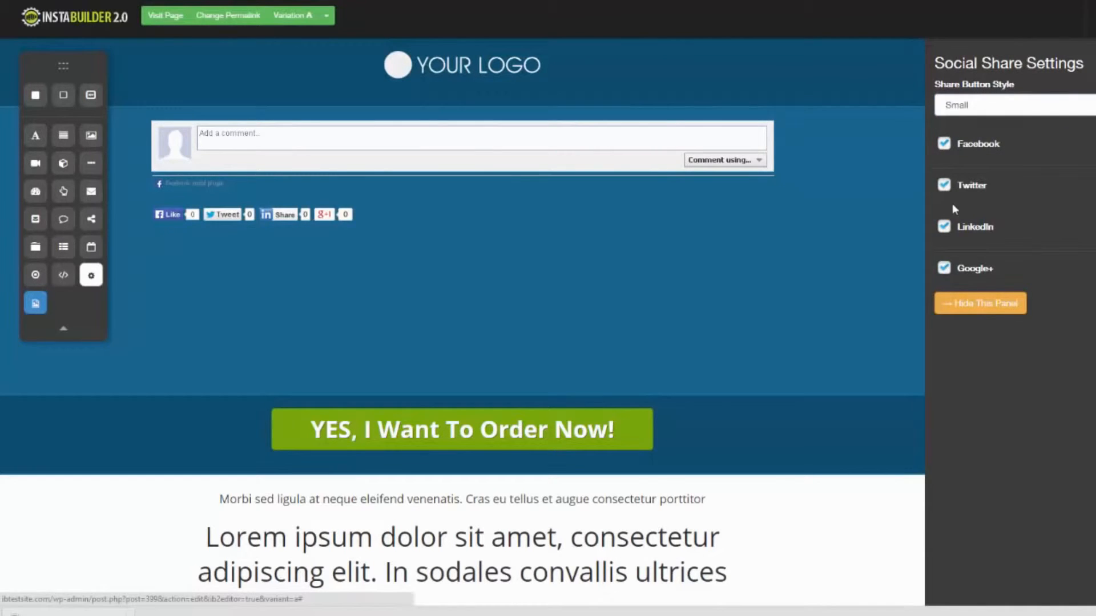
click(944, 227)
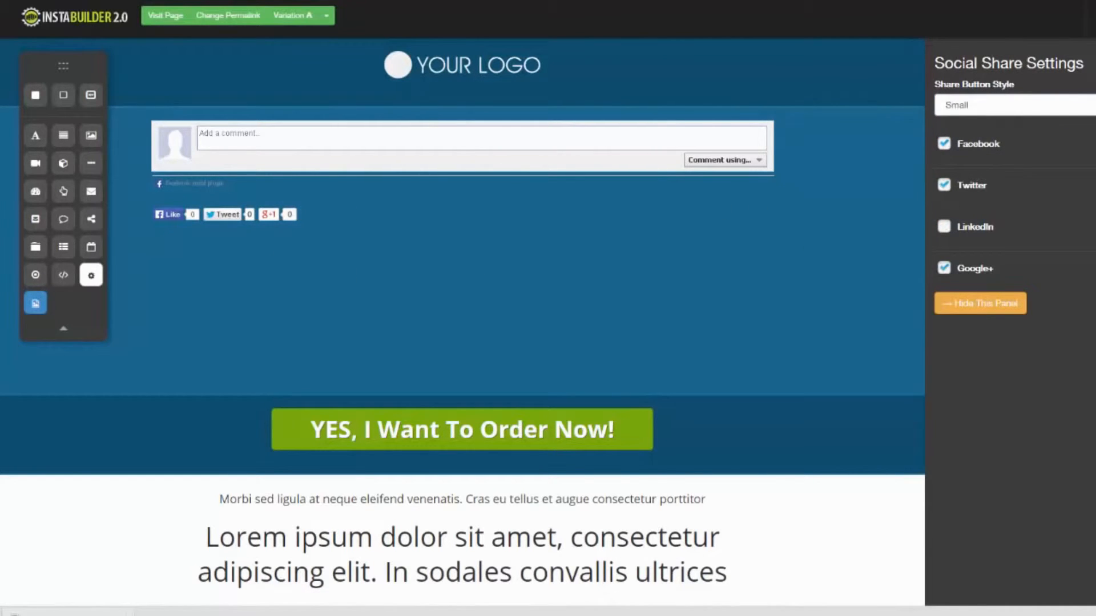
click(980, 303)
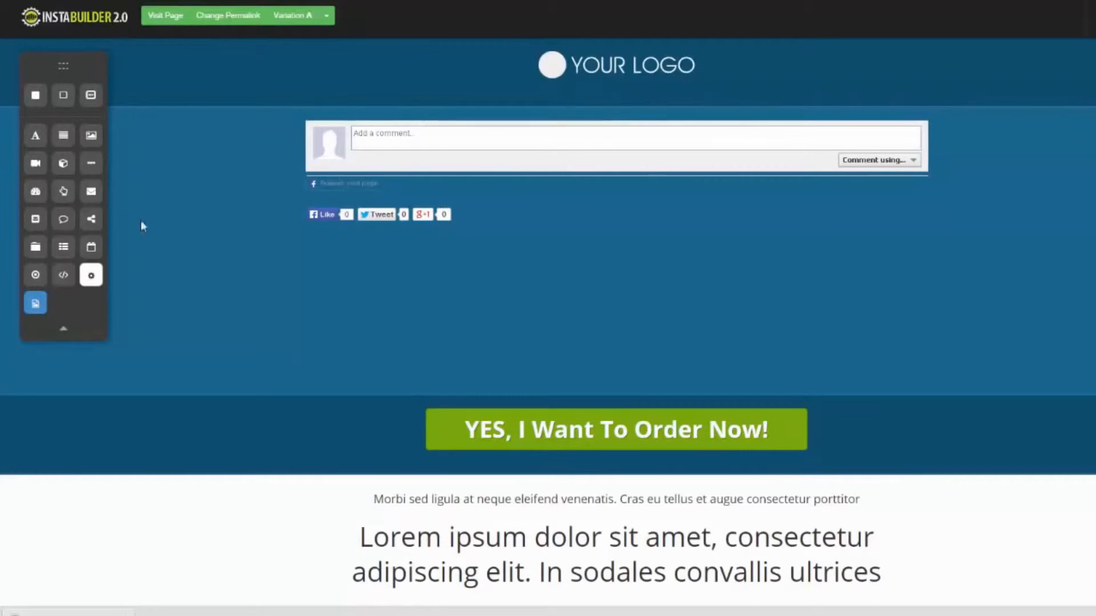
- Add a tabs element between the comments and the share buttons, and delete the comments element
drag(35, 249, 510, 233)
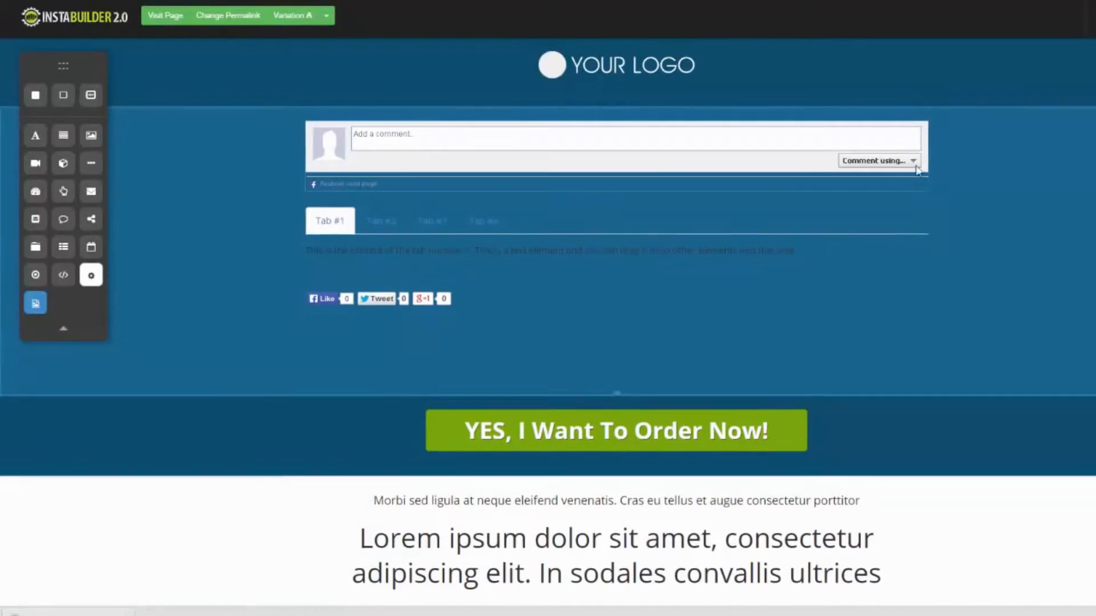
click(916, 207)
click(646, 67)
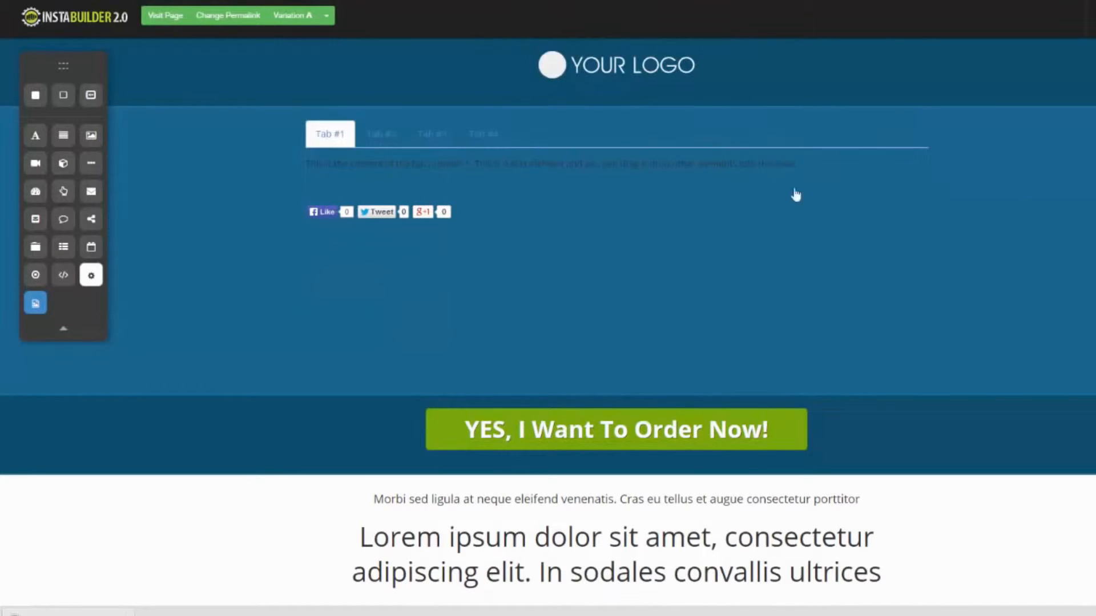
- Delete the tabs element above the share buttons
mouse_move(916, 186)
click(909, 206)
click(648, 67)
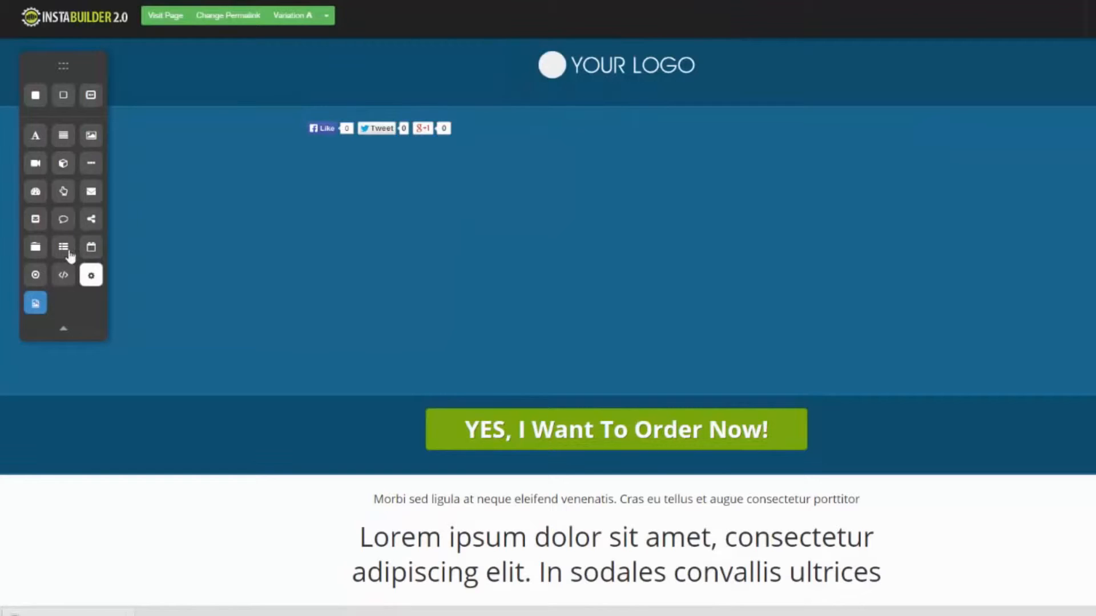
- Add a menu element beneath the share buttons in the blue section and have it display Demo Menu
drag(62, 251, 422, 167)
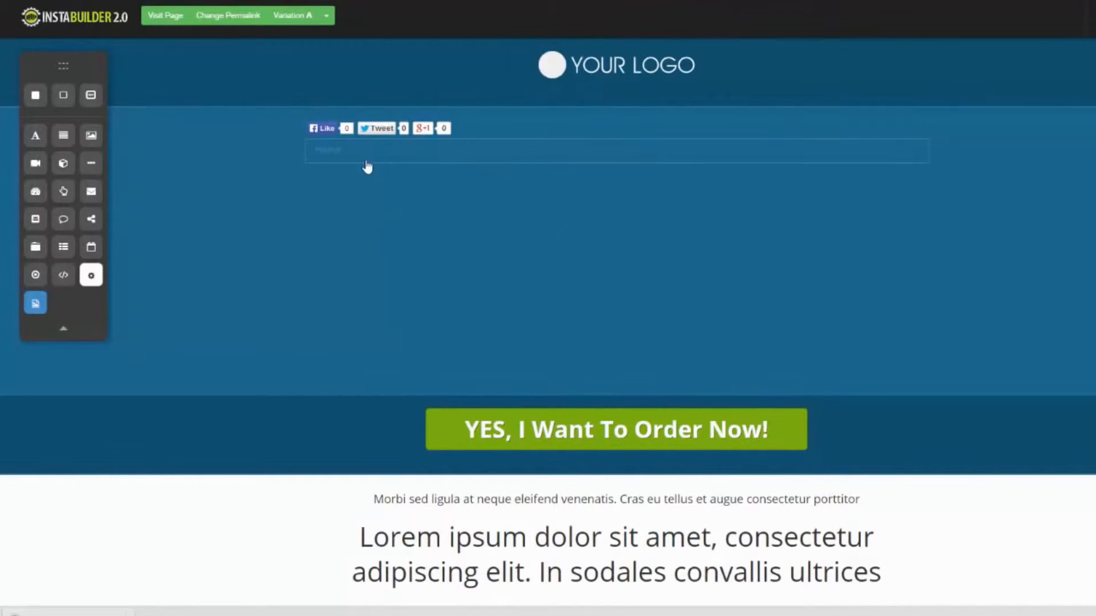
mouse_move(406, 164)
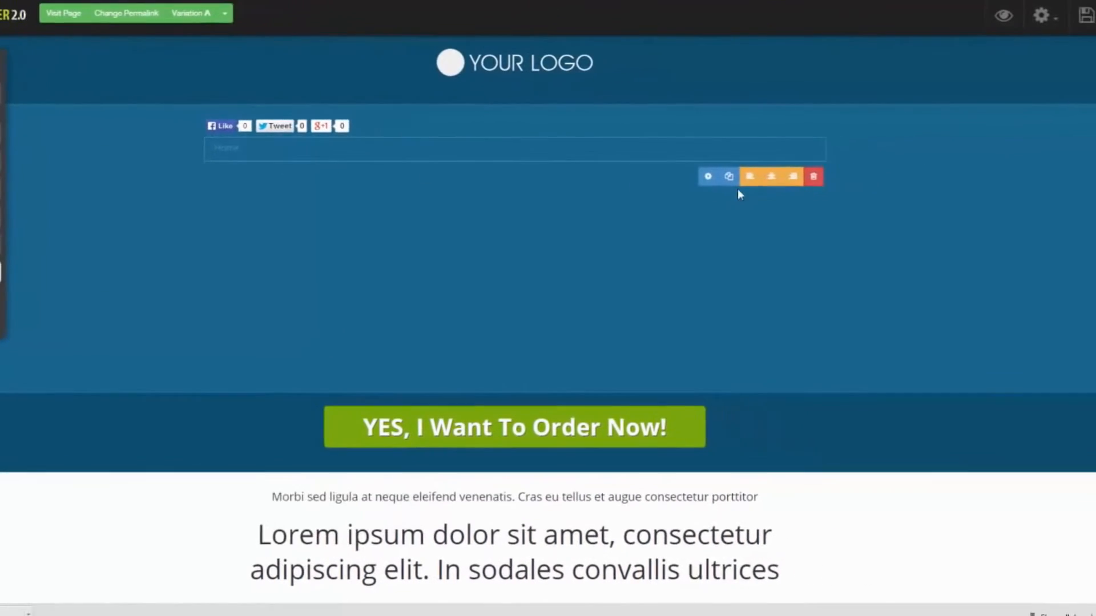
click(809, 180)
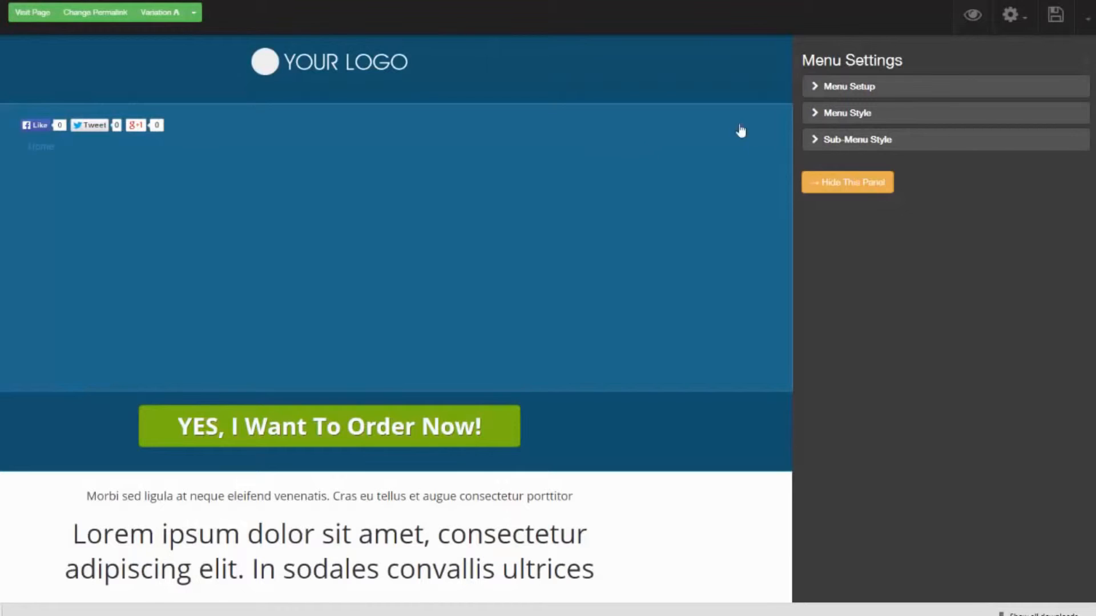
click(814, 92)
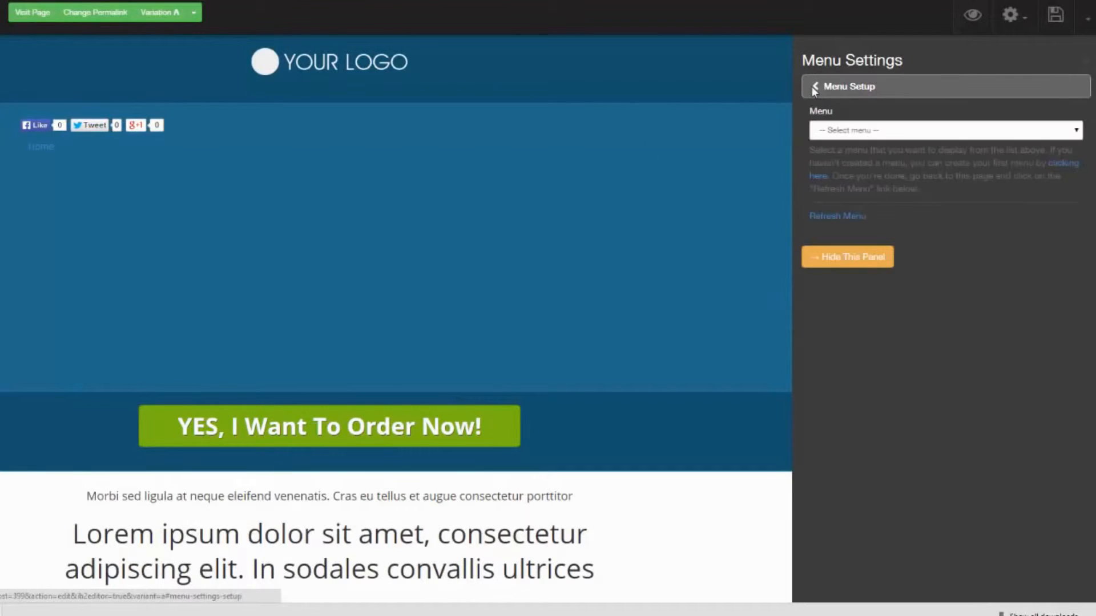
click(1069, 138)
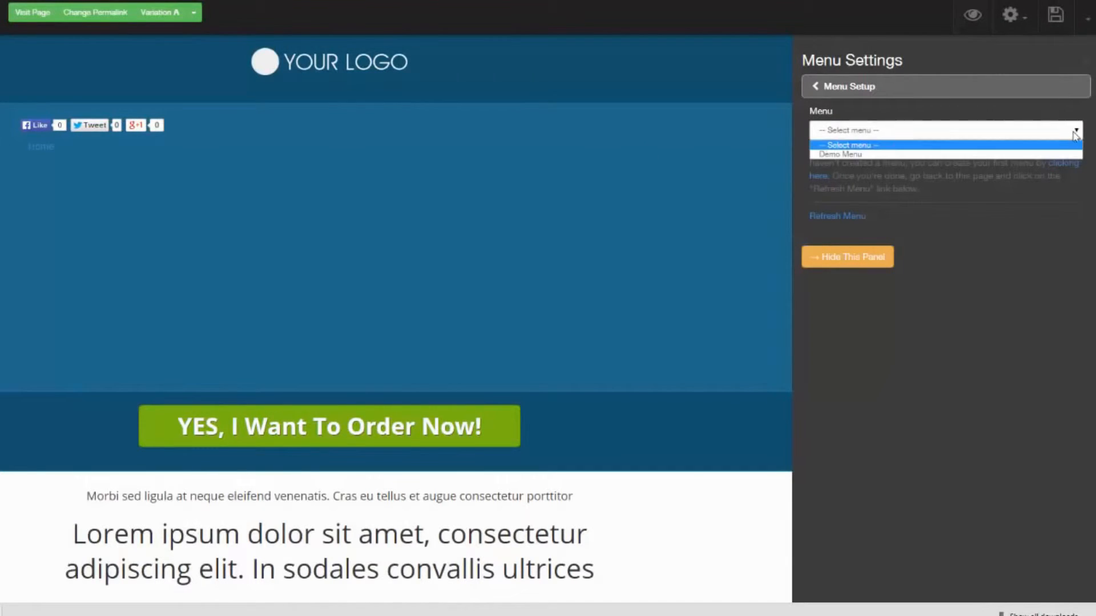
click(844, 156)
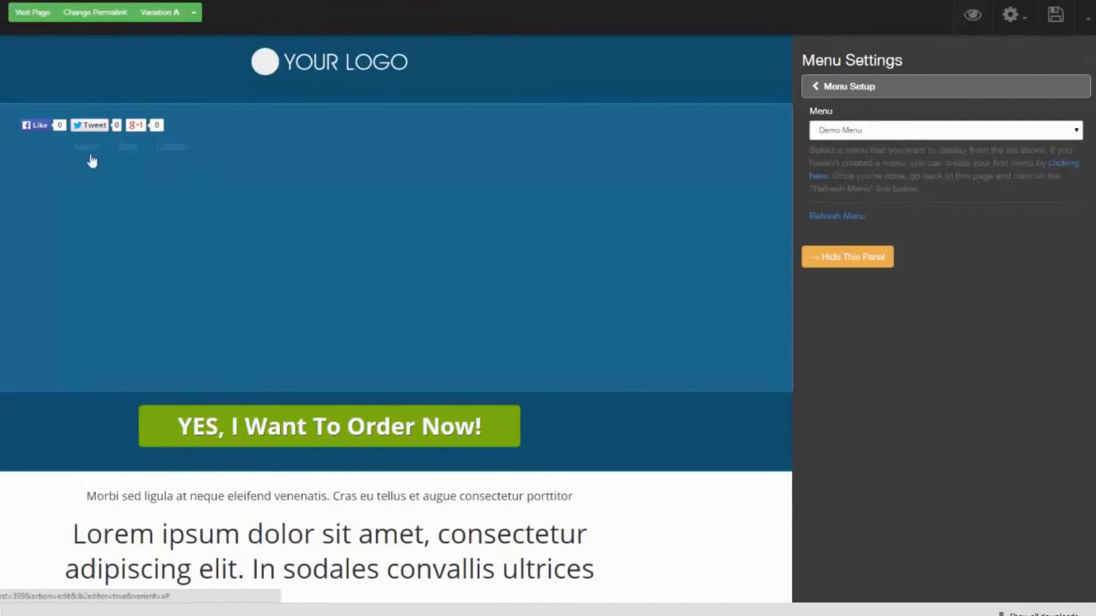
click(822, 91)
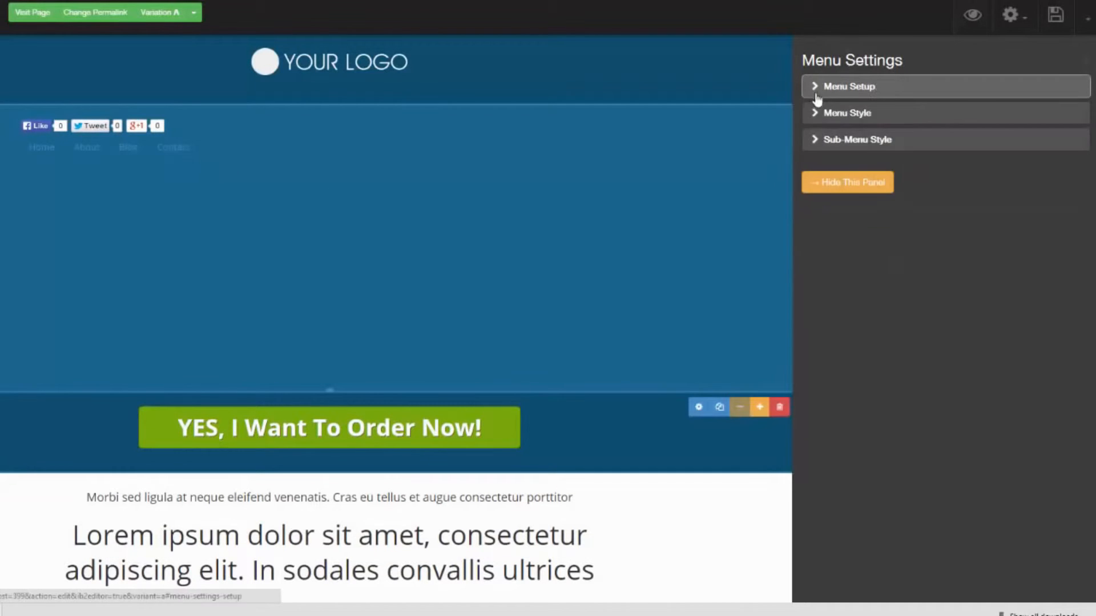
- Try the Plain (/w pipe) style on the menu and settle on the Flat-Box style
click(817, 113)
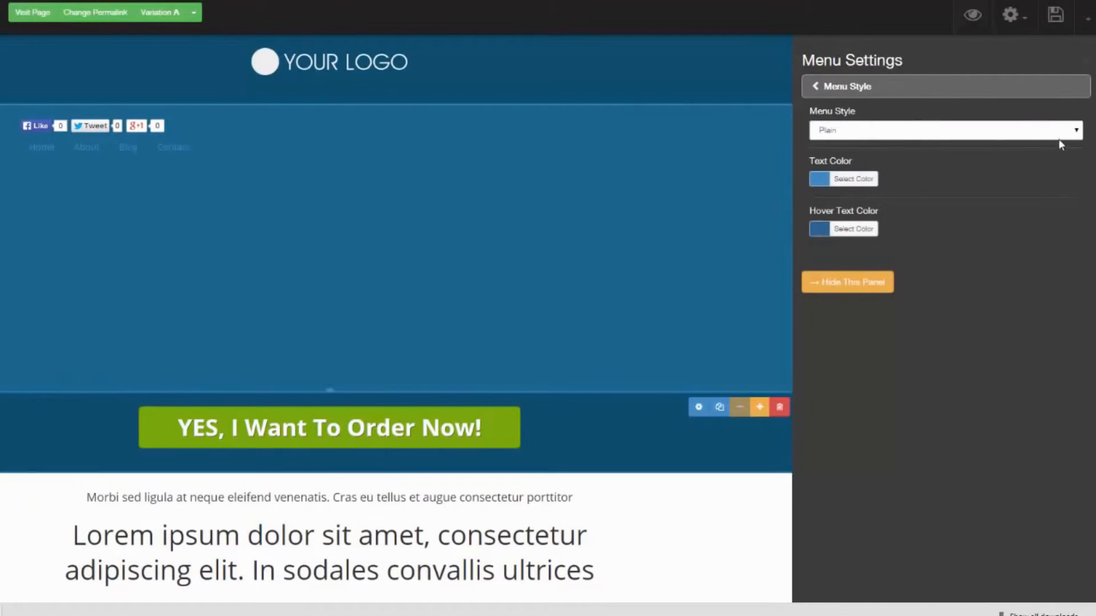
click(1076, 133)
click(1046, 157)
click(1077, 133)
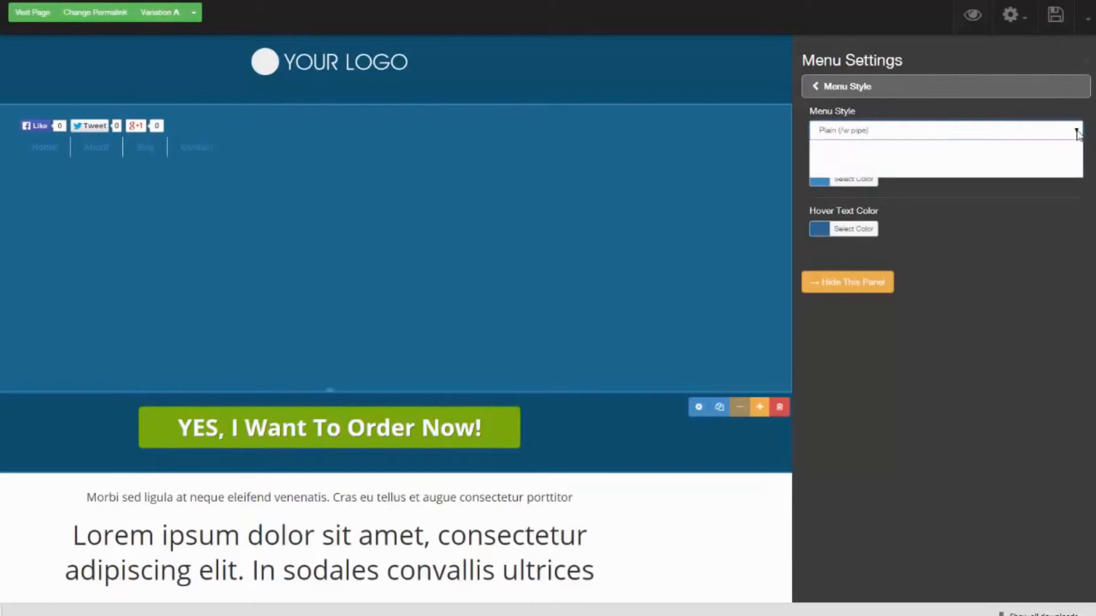
click(1051, 161)
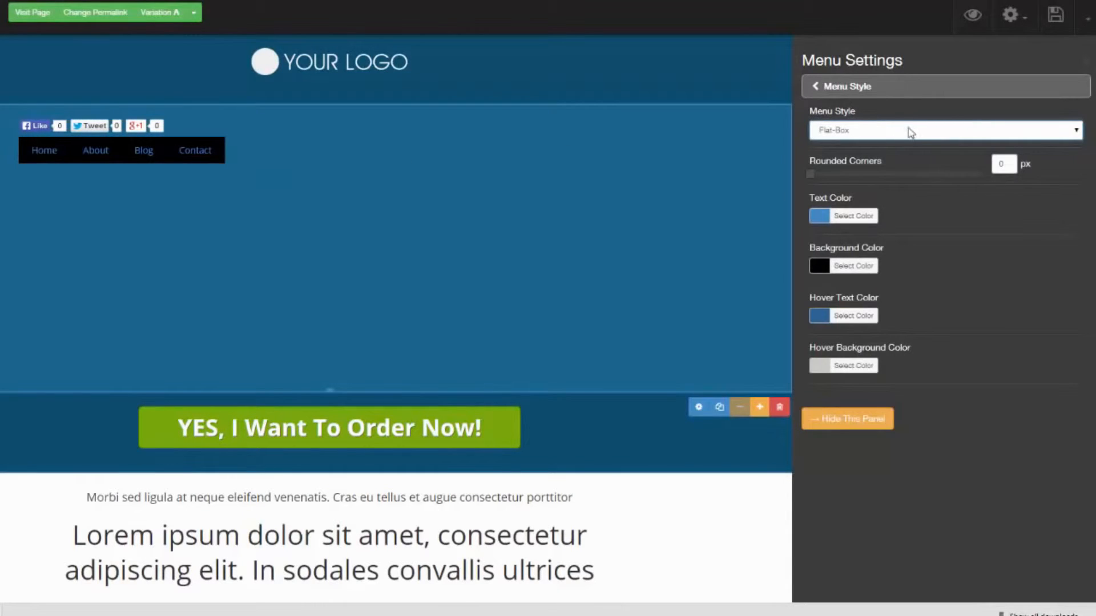
- Set the menu's background color to light cyan #acfbf9 and its rounded corners to 6 px, and close its settings
click(849, 266)
mouse_move(839, 315)
mouse_down()
mouse_move(902, 332)
mouse_move(889, 364)
mouse_up()
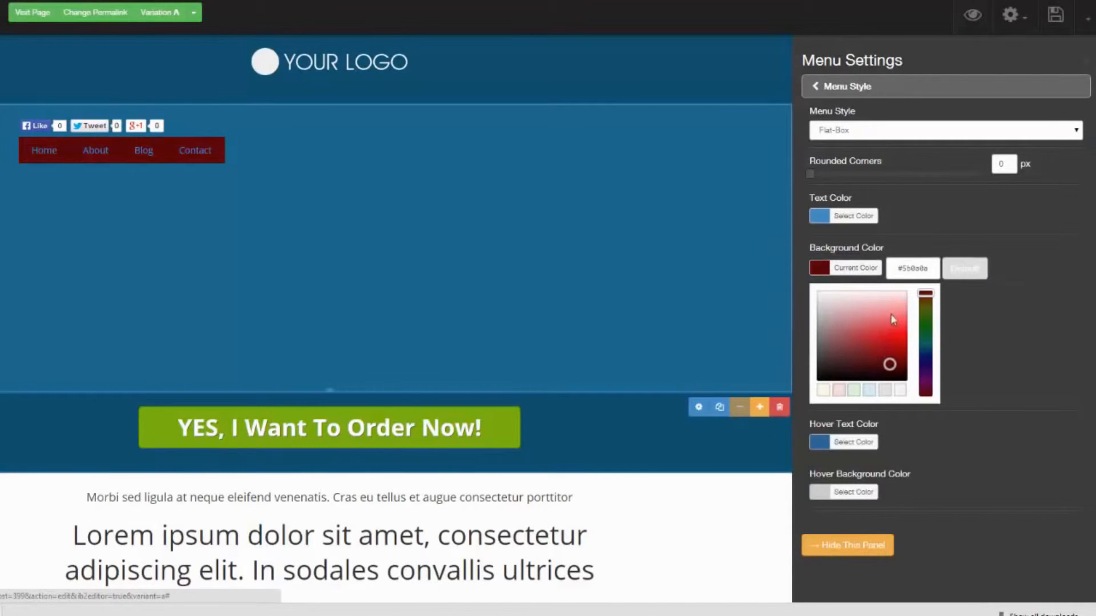
click(928, 343)
drag(811, 173, 861, 171)
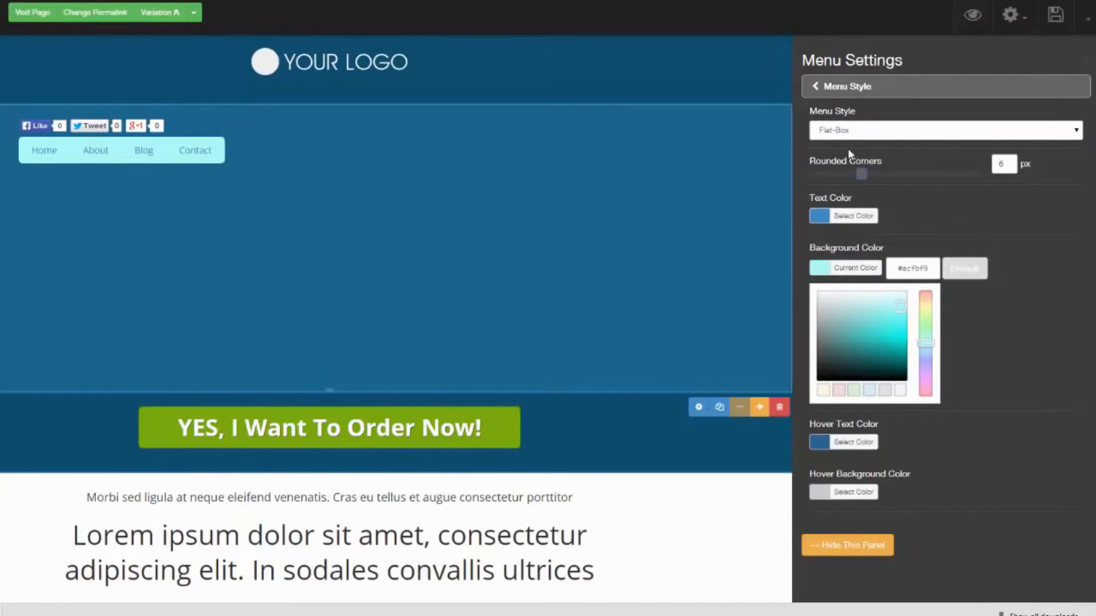
click(820, 90)
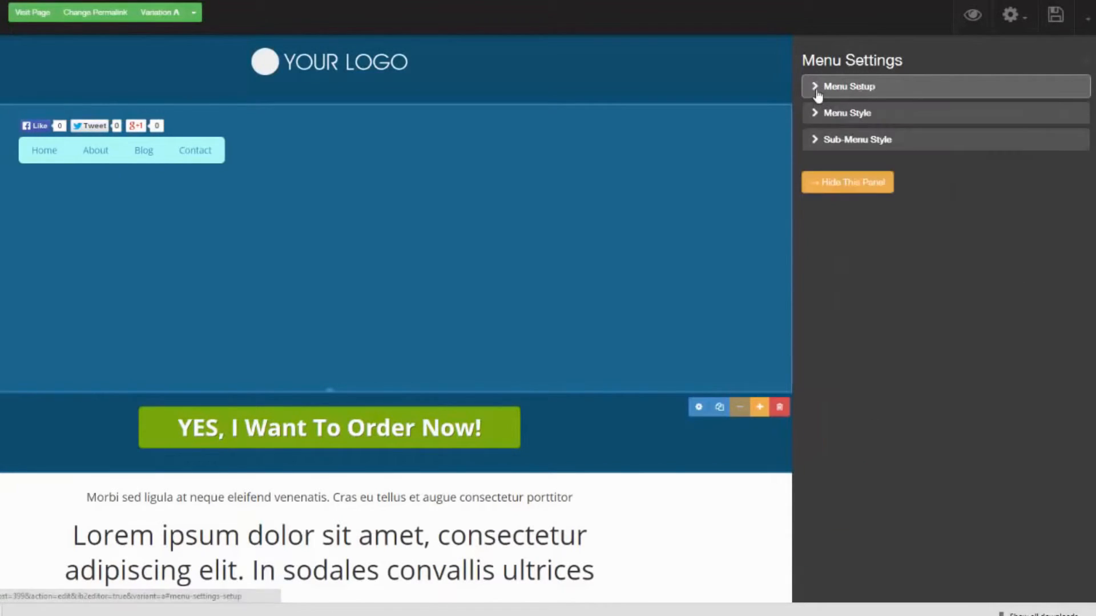
click(815, 140)
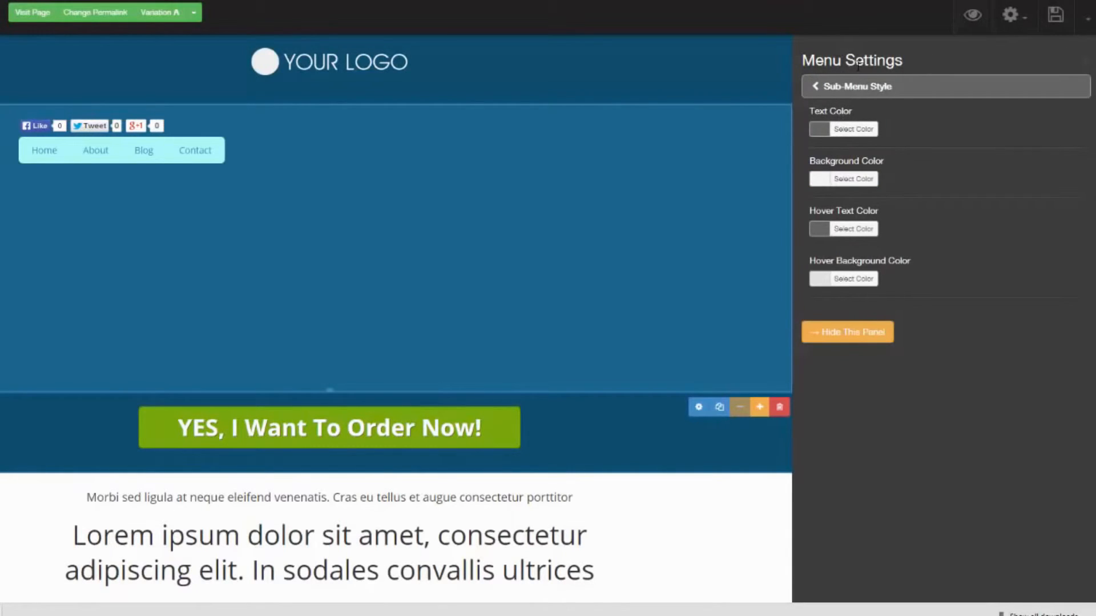
click(1088, 65)
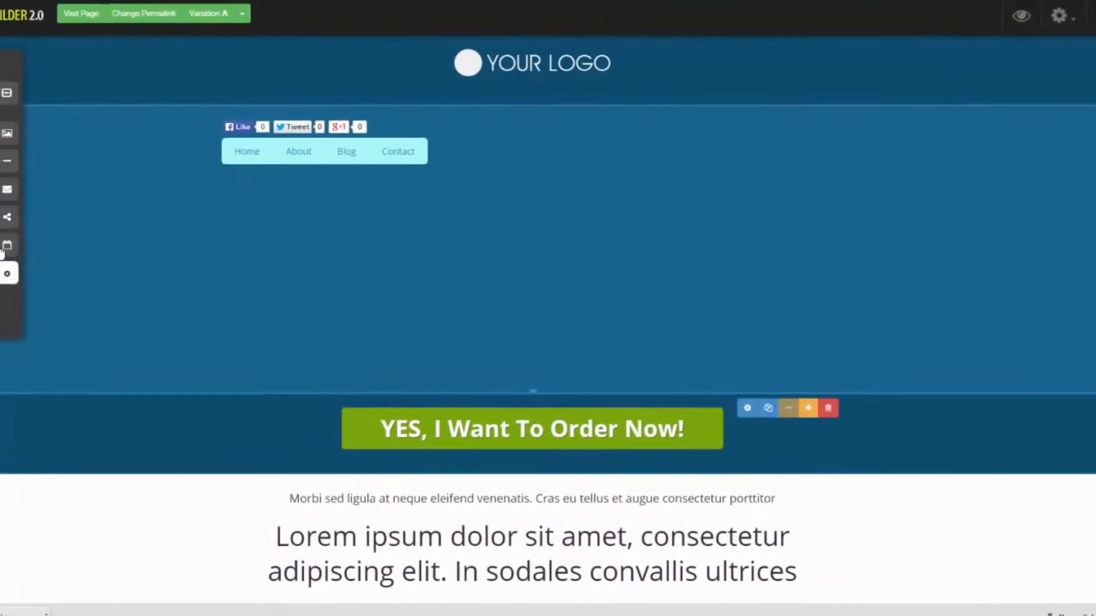
- Add a date element beneath the menu, look over its date settings and close them
drag(93, 249, 540, 183)
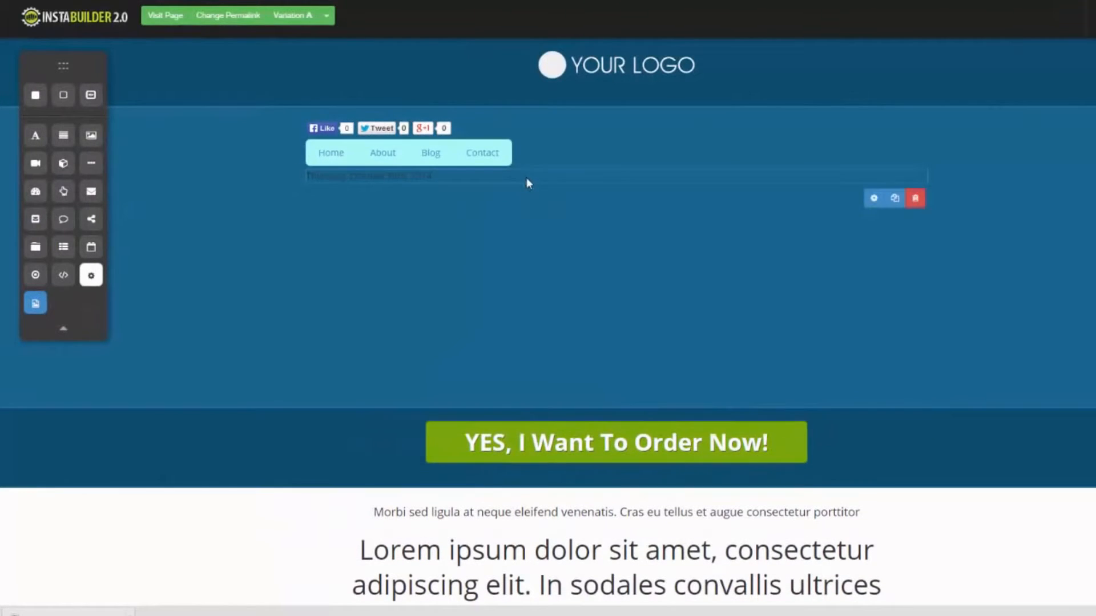
click(875, 198)
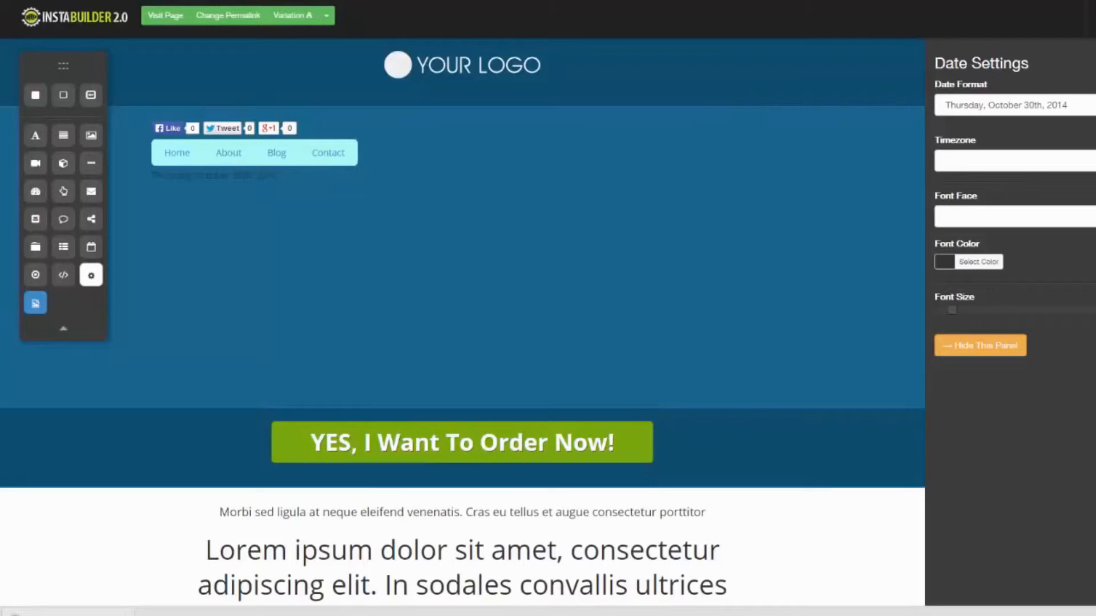
click(980, 345)
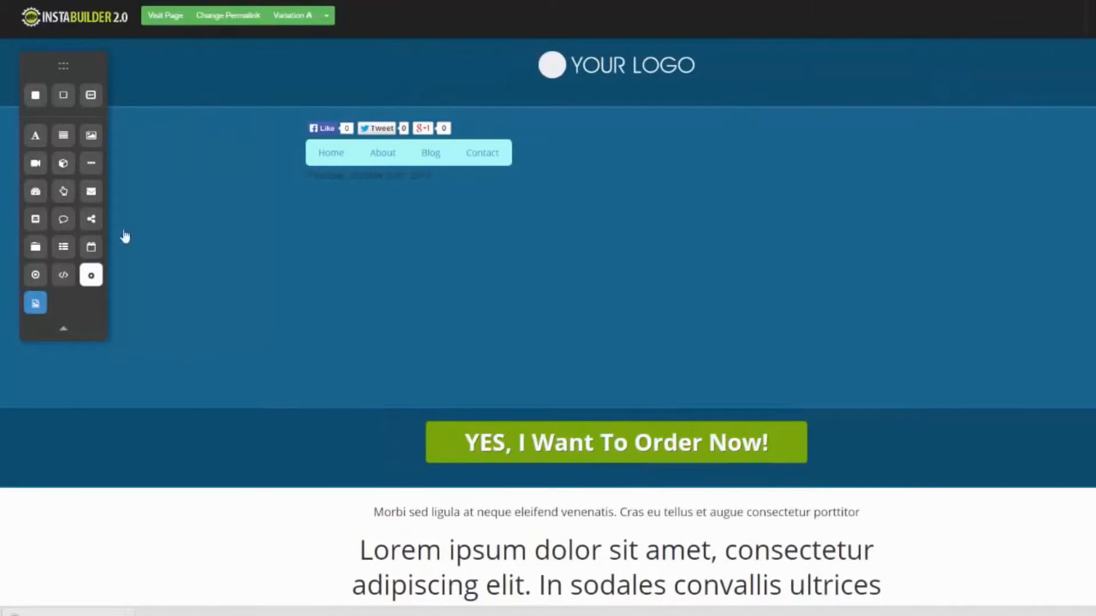
- Try out a quiz element with a question and answers beneath the date, and delete it
drag(177, 261, 590, 211)
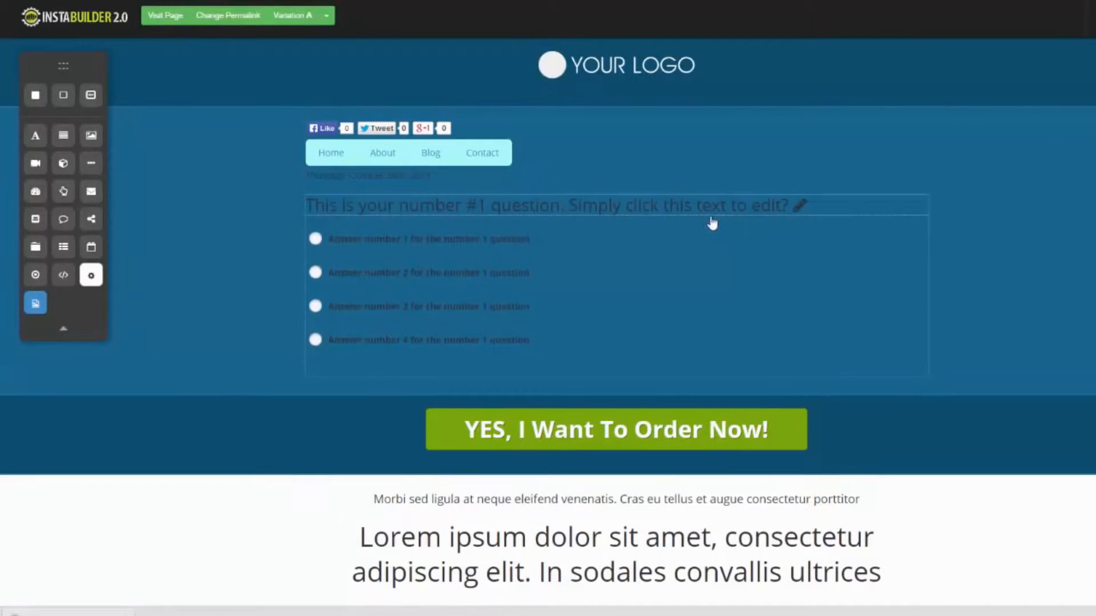
mouse_move(725, 330)
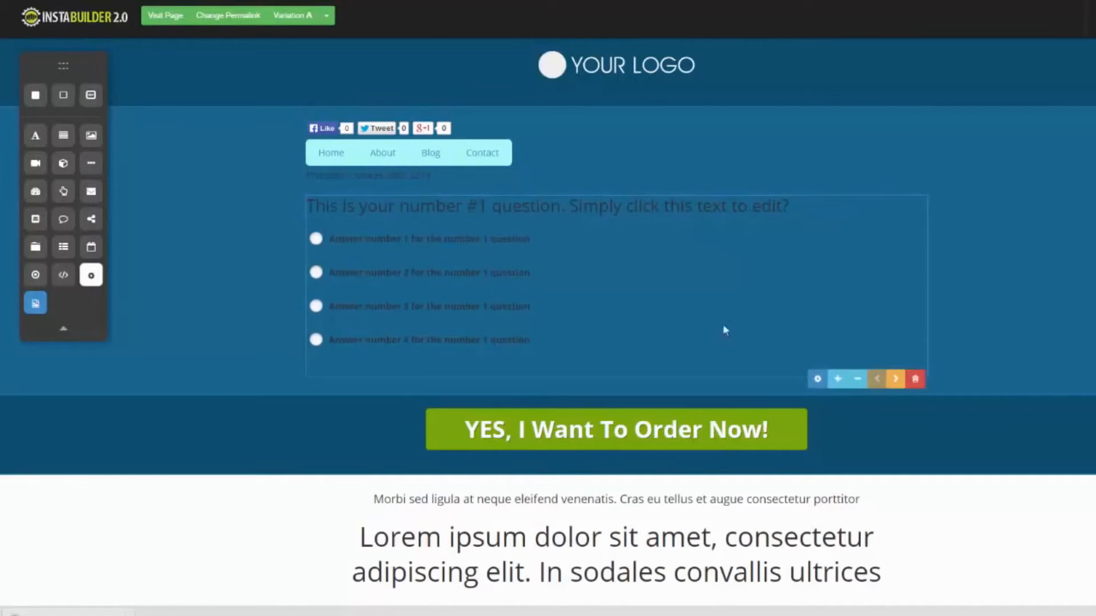
click(913, 380)
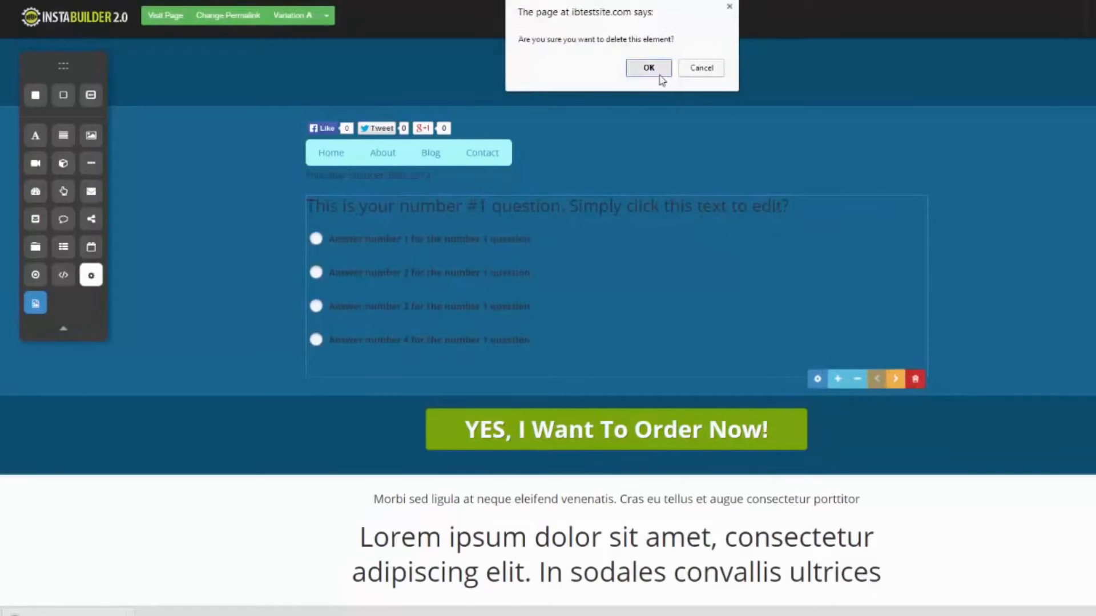
click(646, 67)
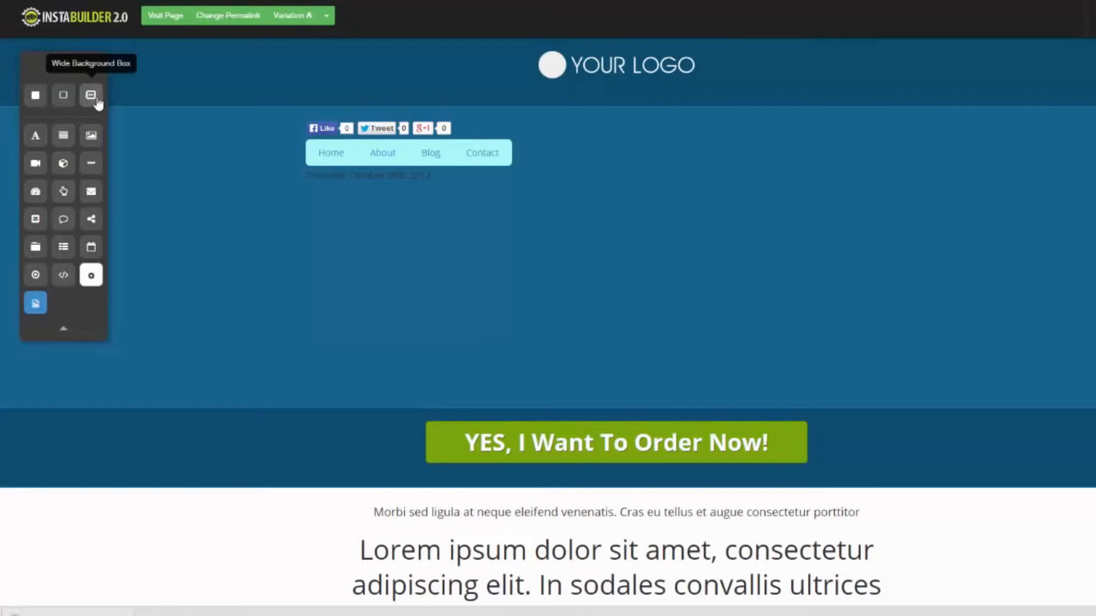
- Insert a Wide Section between the large Lorem ipsum headline and the three sub-headline columns
scroll(548, 320, down, 5)
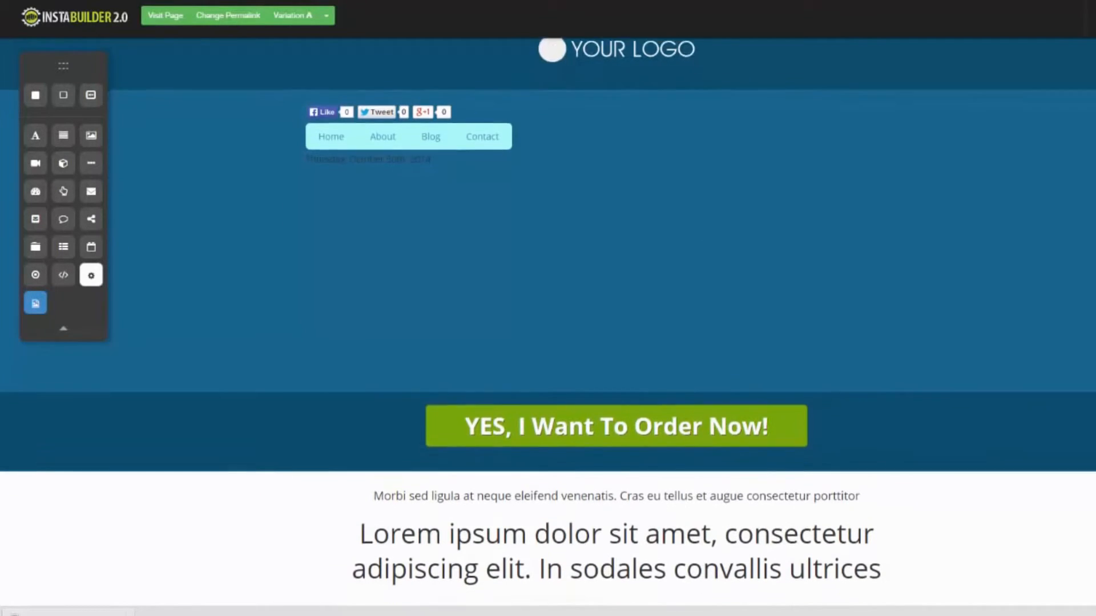
scroll(1088, 169, up, 5)
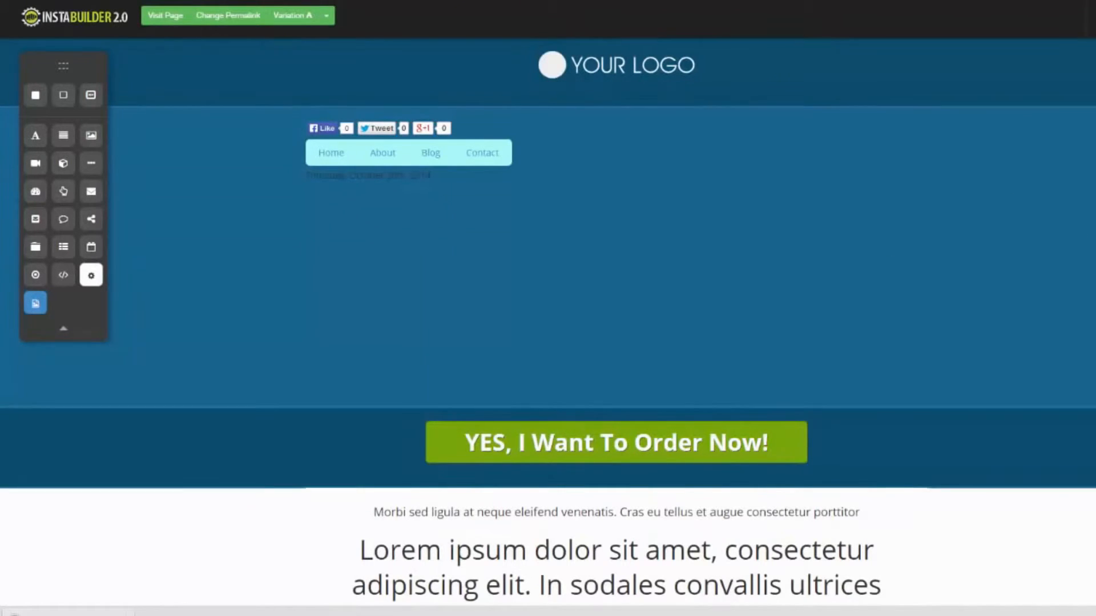
scroll(548, 319, down, 7)
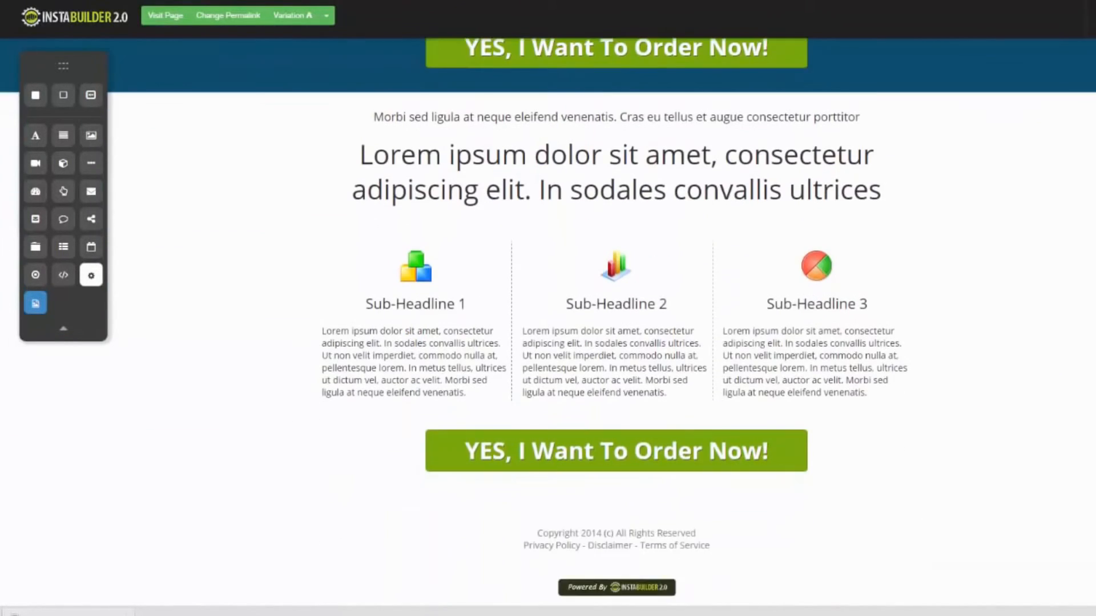
scroll(548, 320, up, 7)
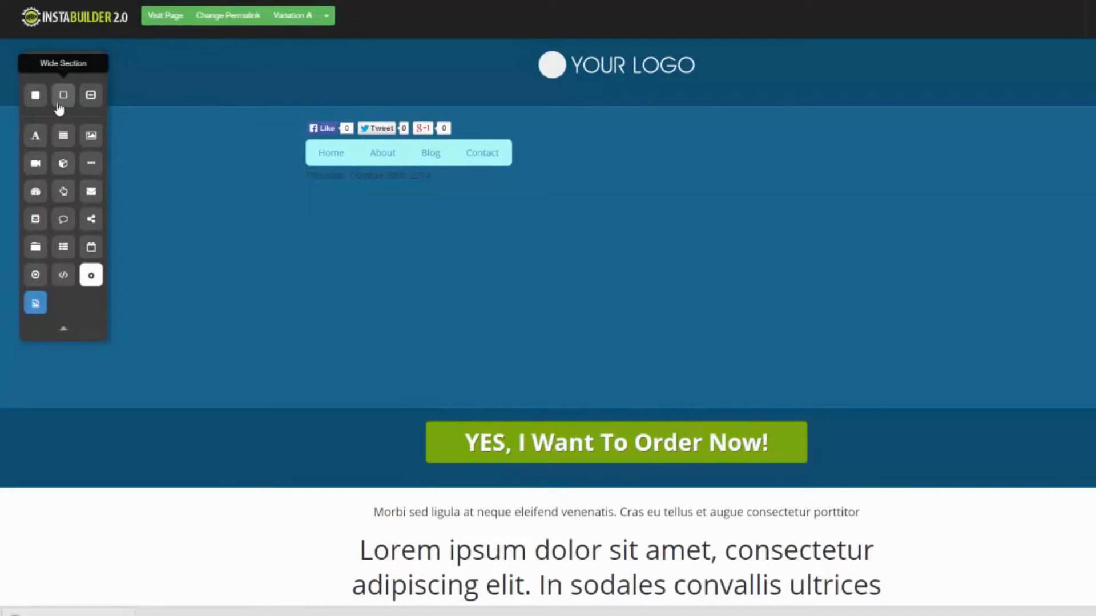
drag(62, 102, 480, 403)
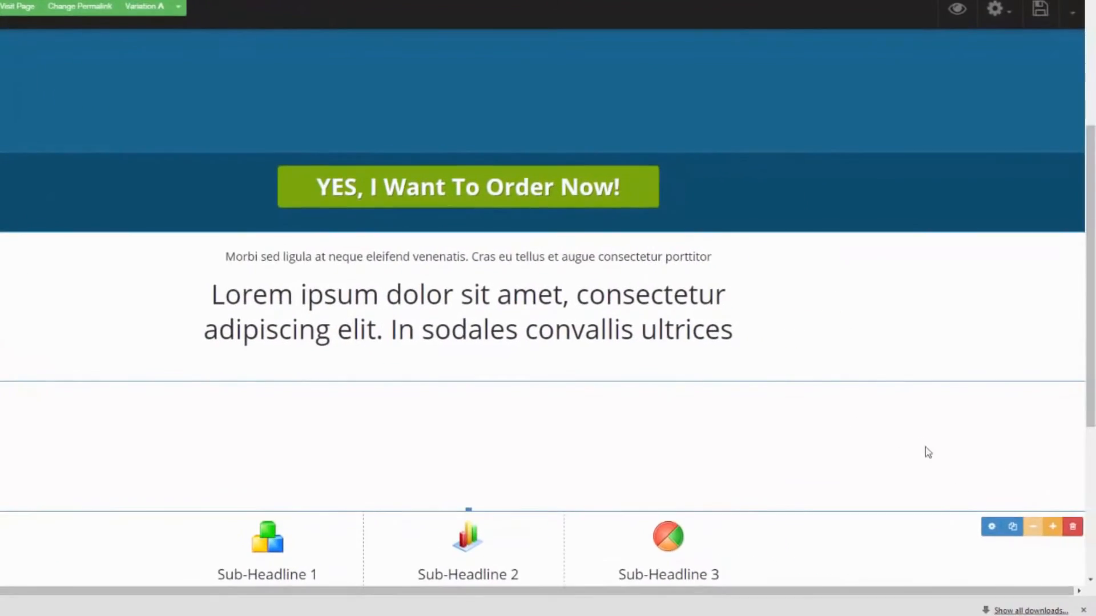
- Give the new wide section a dark crimson pre-made pattern as its background image, and browse the remaining patterns
click(992, 528)
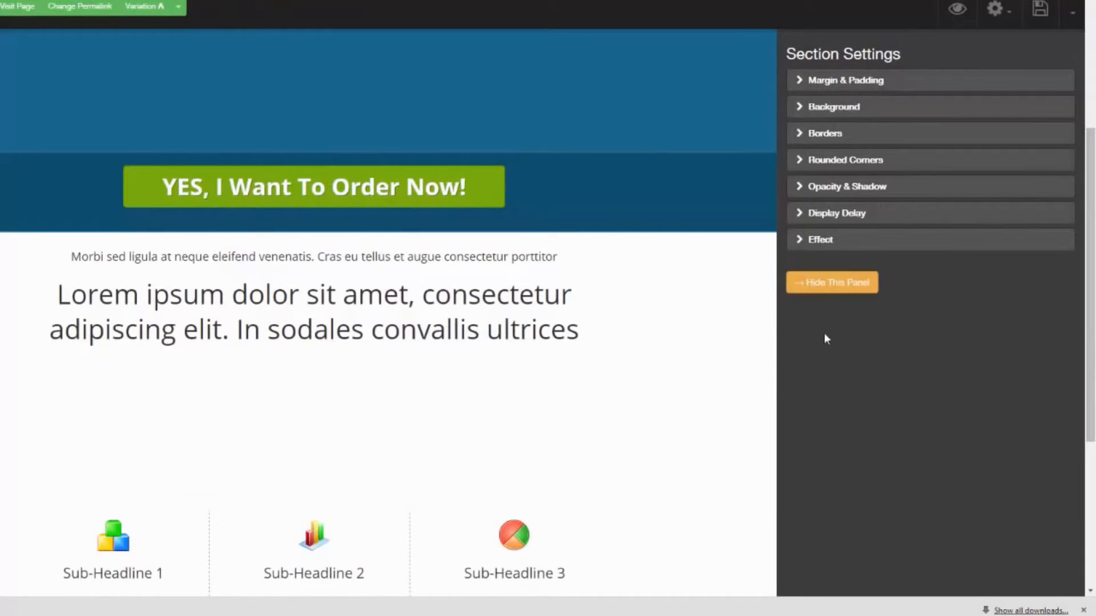
click(804, 85)
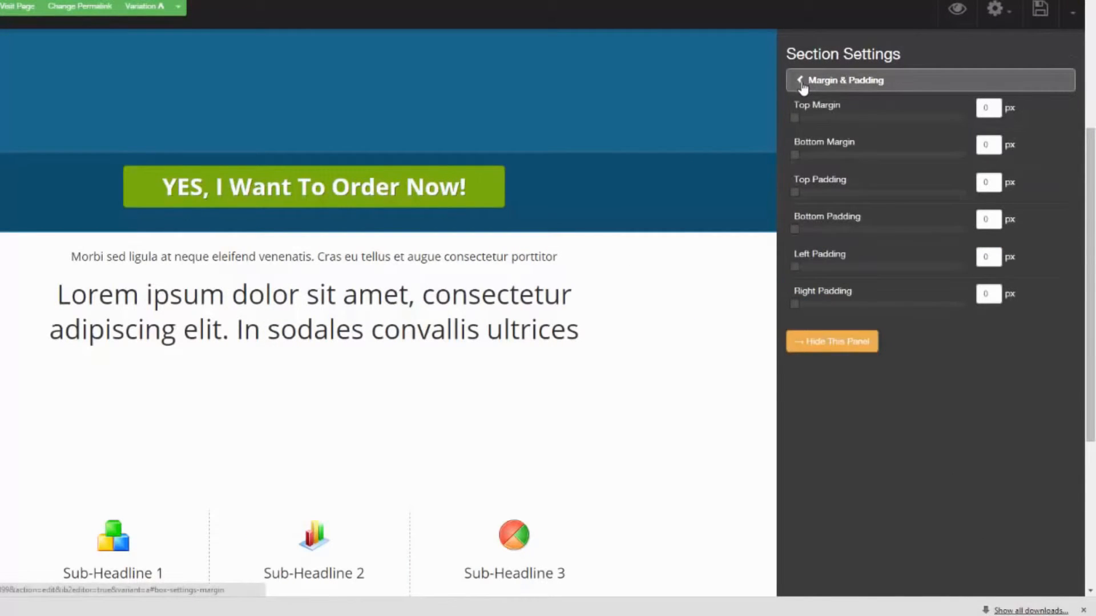
click(798, 84)
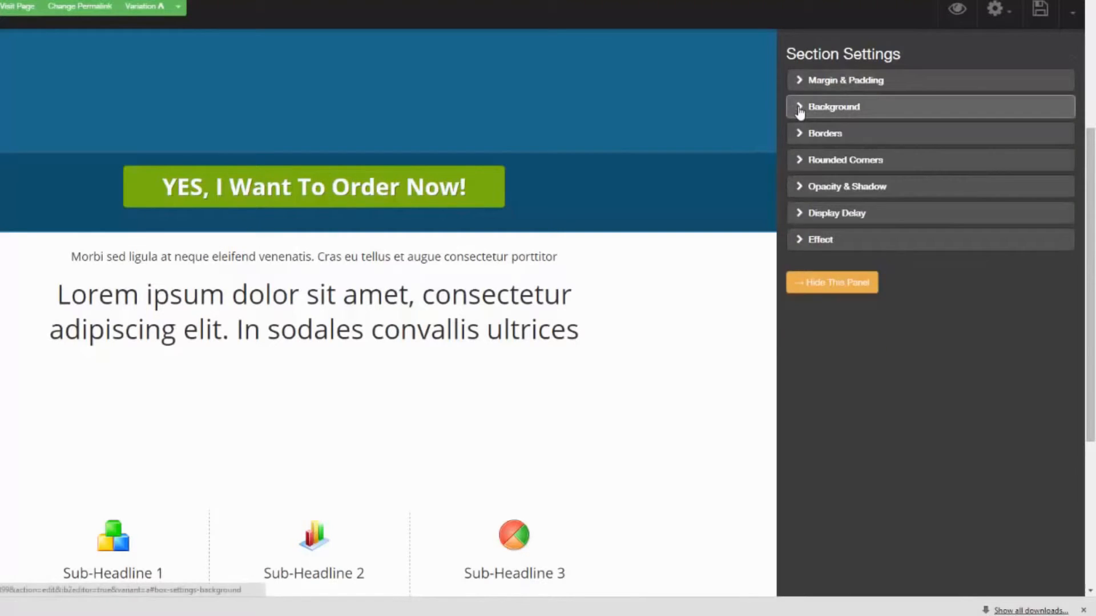
click(799, 107)
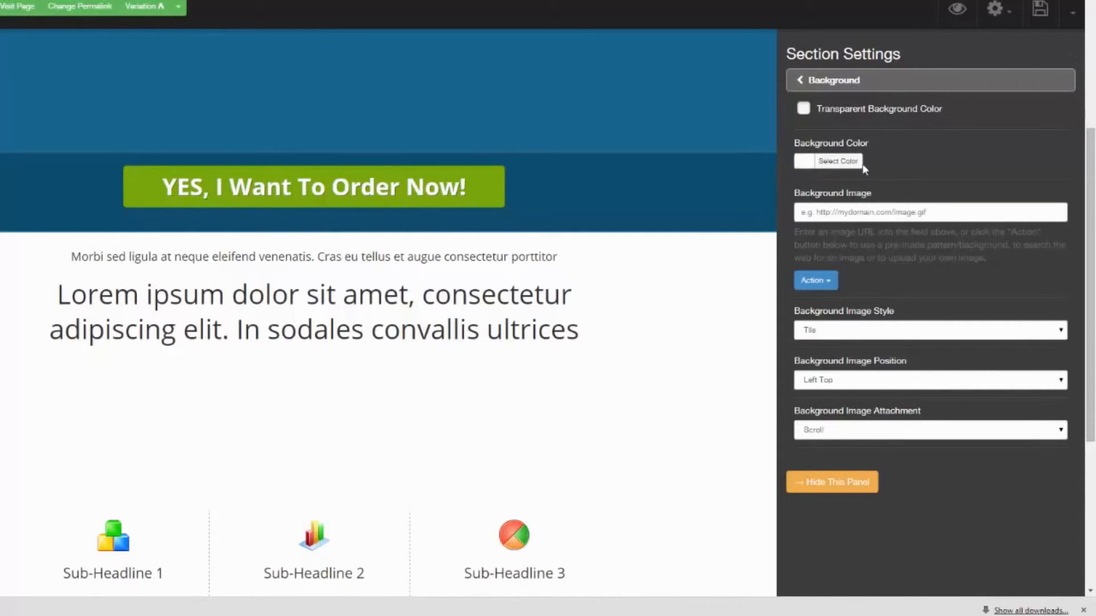
click(830, 285)
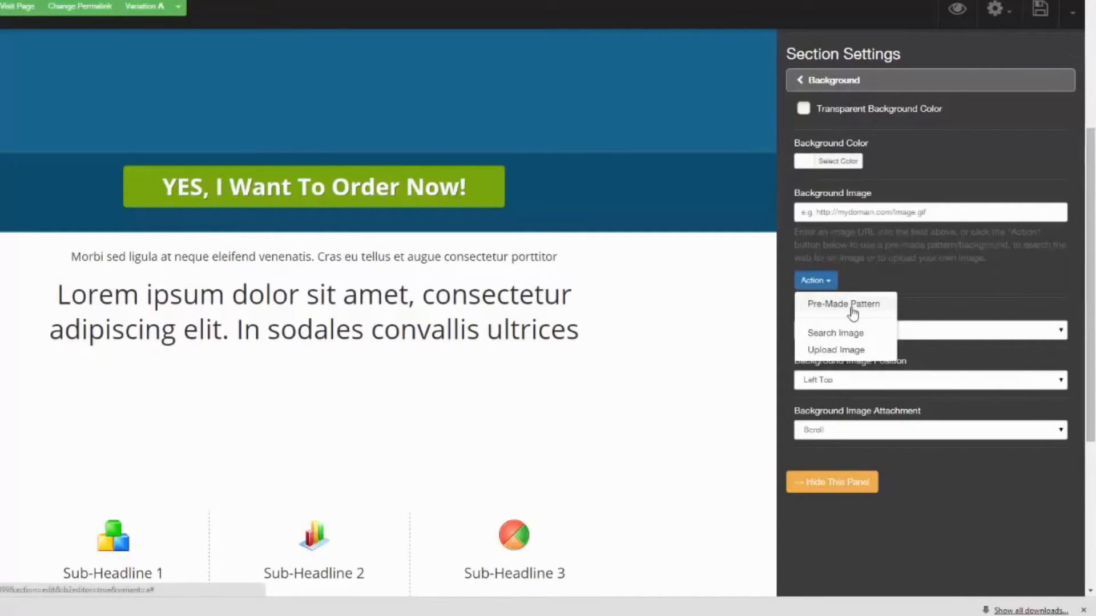
click(851, 309)
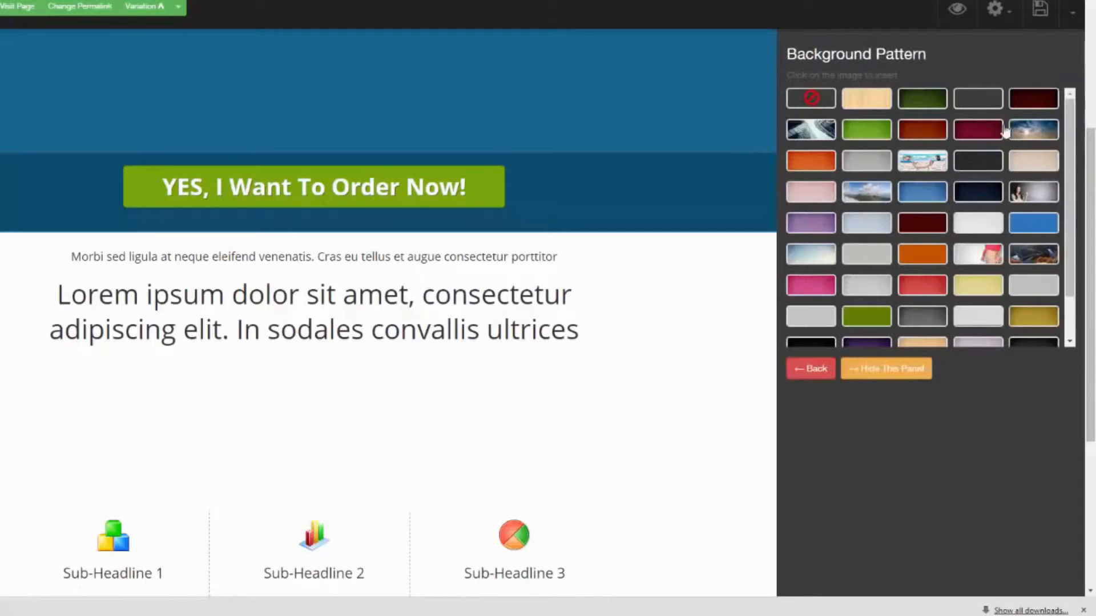
click(1025, 99)
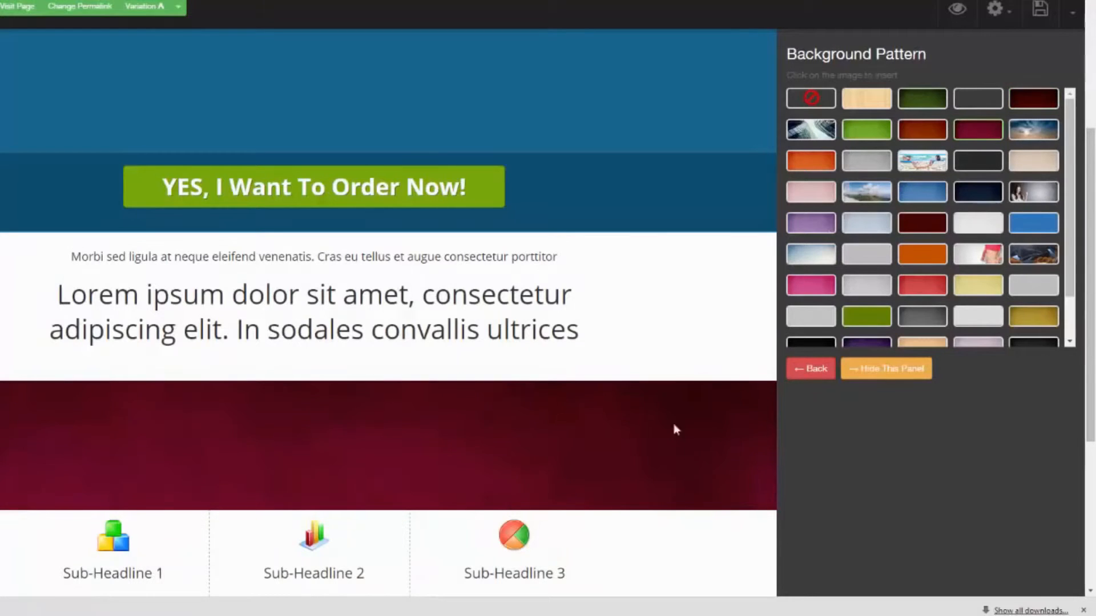
scroll(1072, 196, down, 1)
scroll(1072, 195, down, 1)
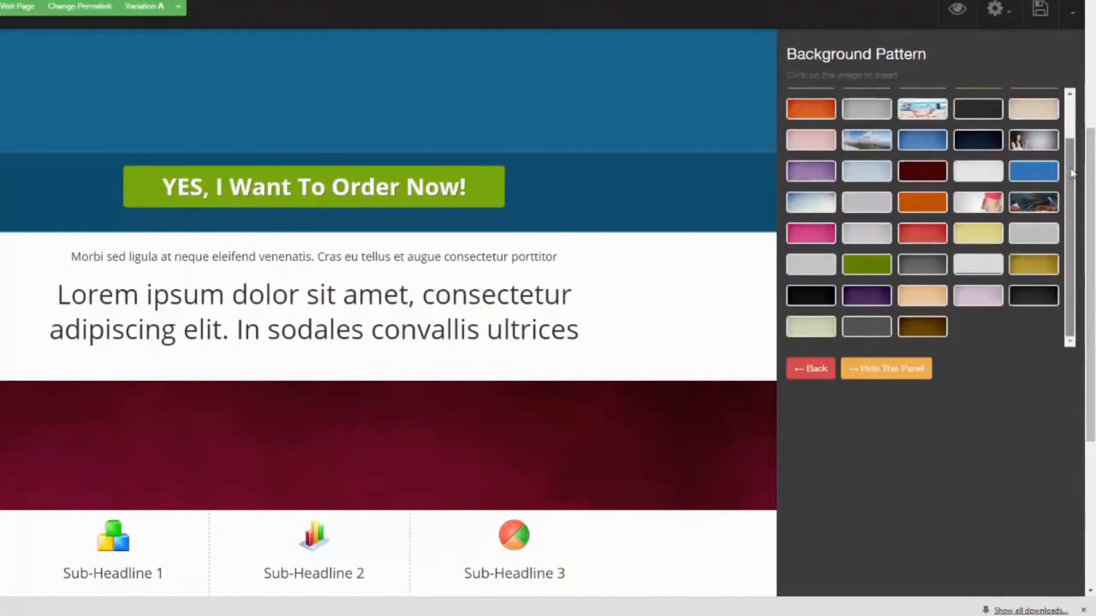
- Change the wide section's background to the dark grey smoky pattern and duplicate the section
scroll(1072, 195, up, 2)
click(931, 318)
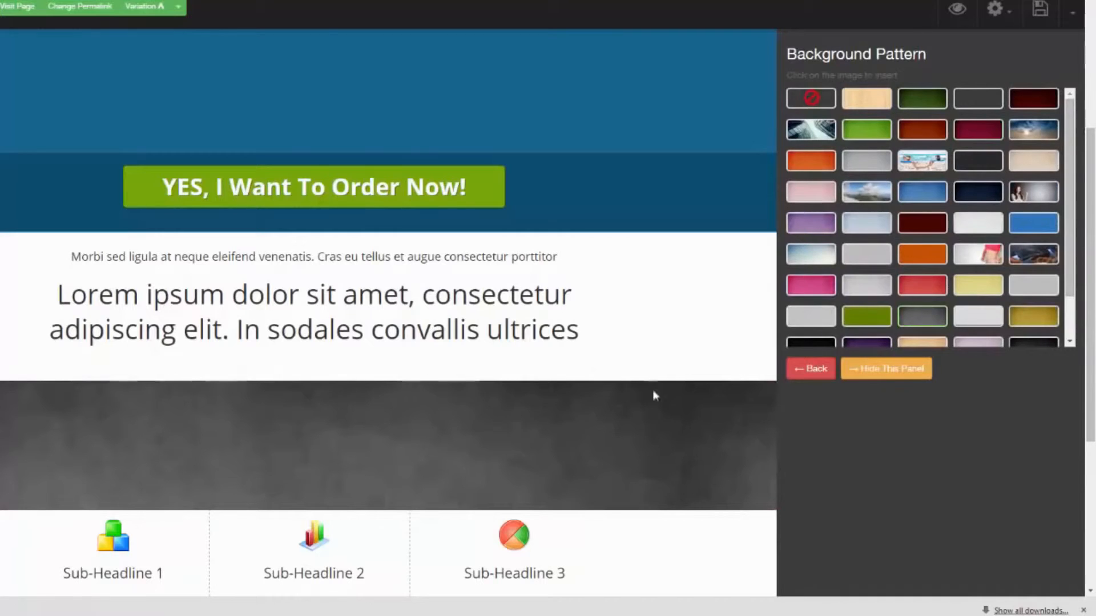
mouse_move(616, 459)
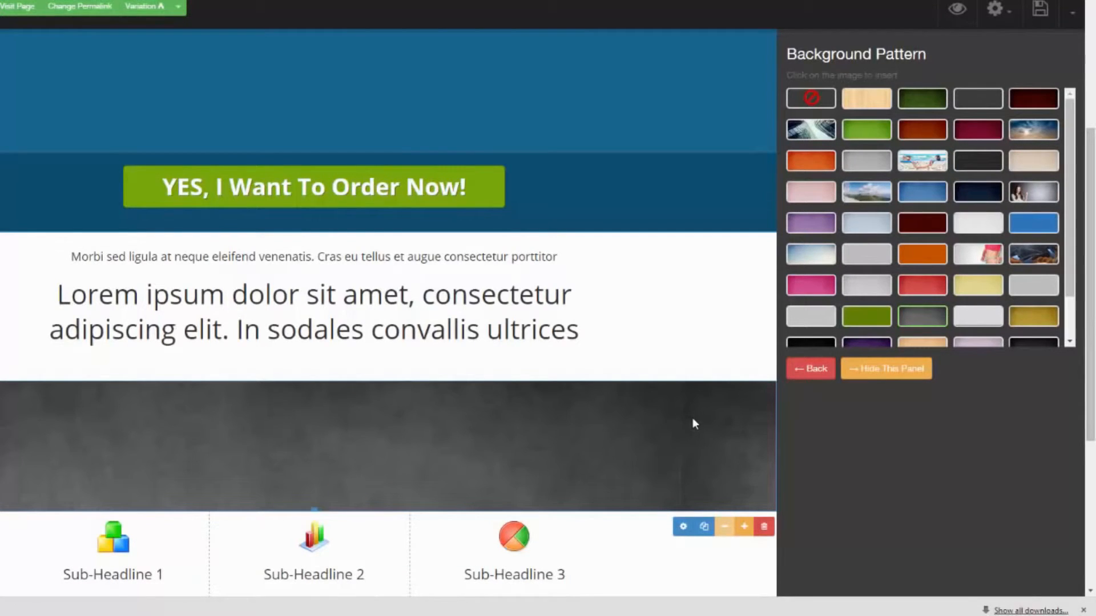
click(703, 526)
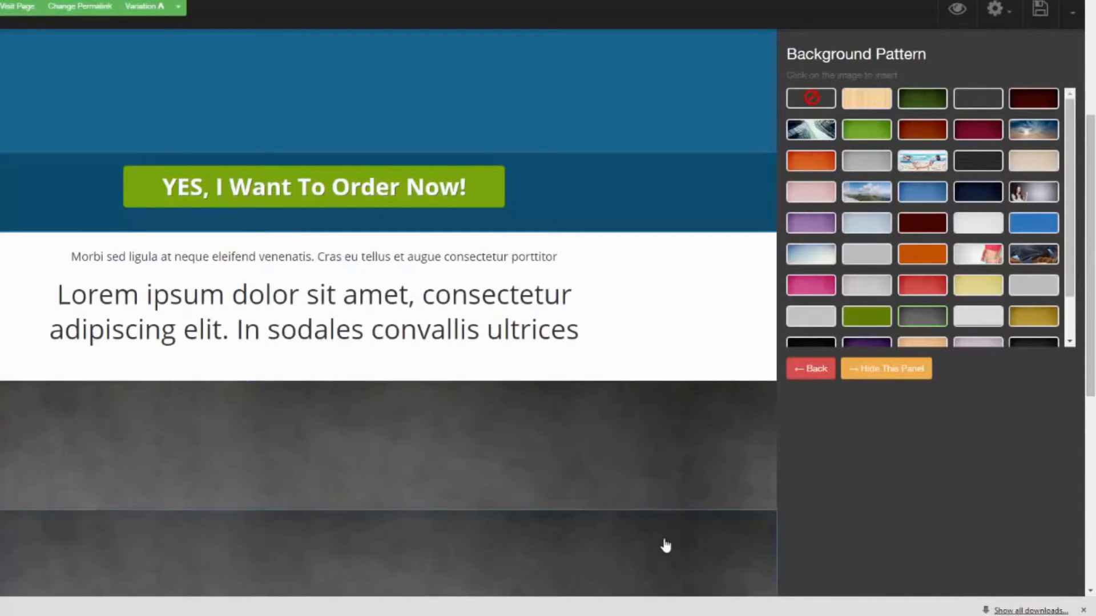
- Try the blue pattern on the upper wide section, give it the orange grid pattern instead, and close the background settings
click(922, 191)
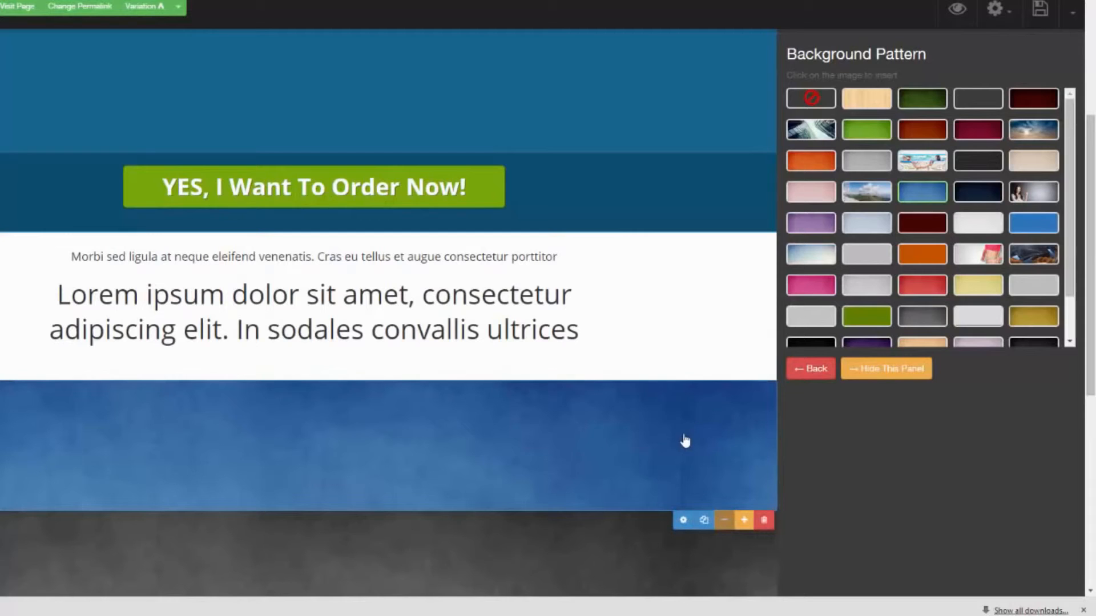
drag(1090, 291, 1088, 376)
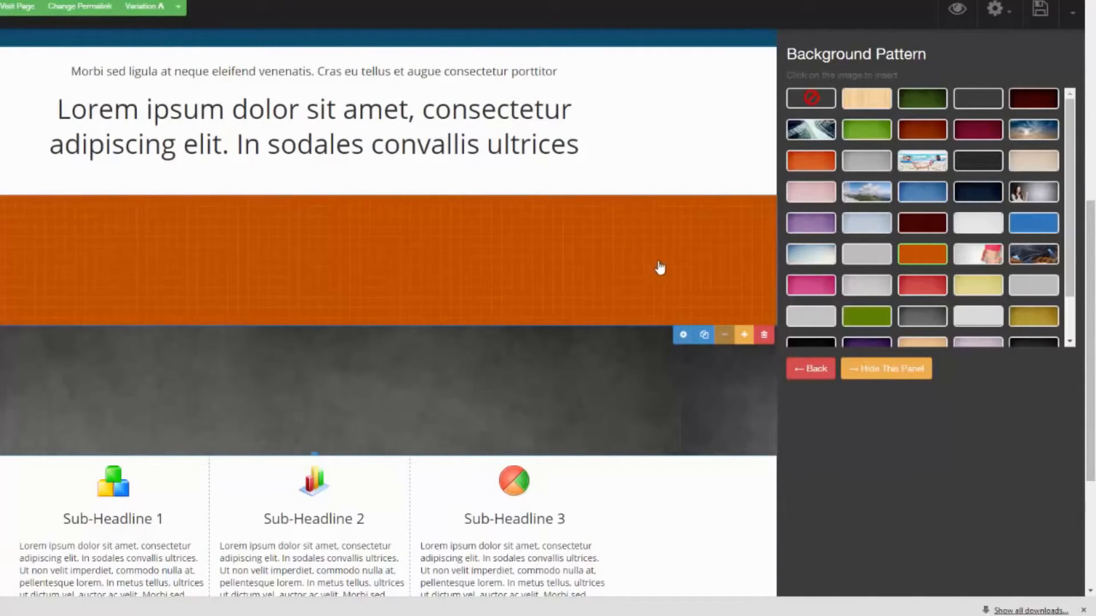
click(902, 369)
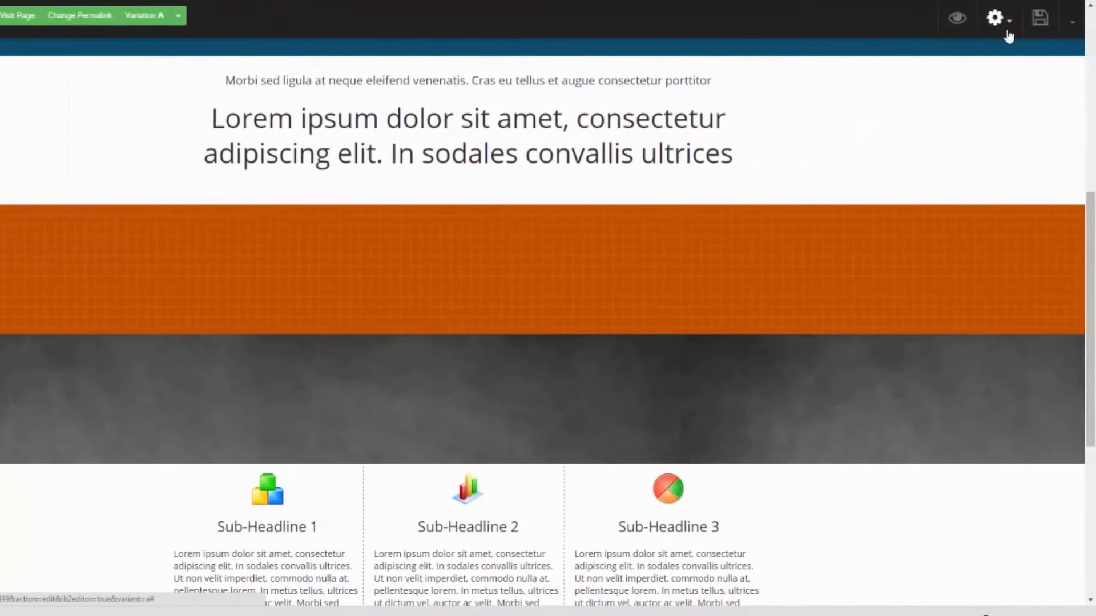
- Enable the page's Attention Bar, change its background color to black, and close its settings
click(1010, 36)
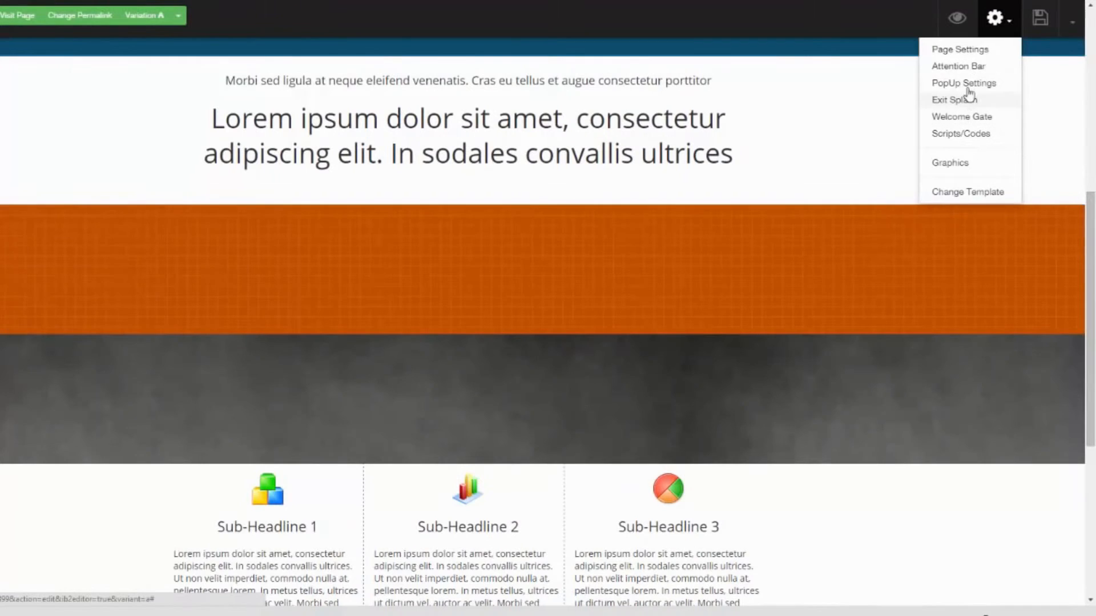
click(974, 67)
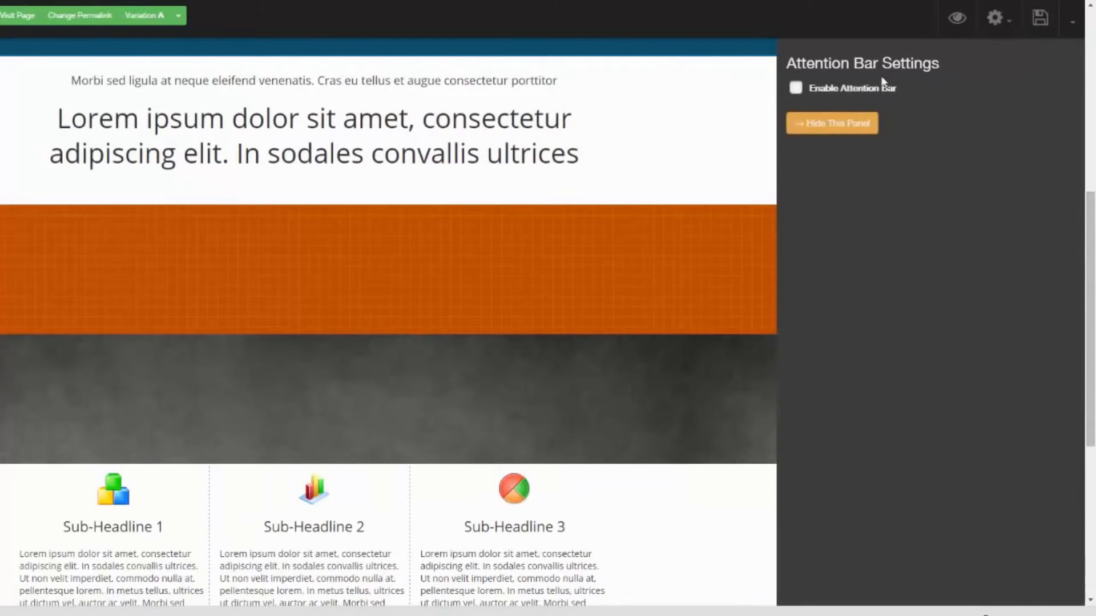
click(806, 89)
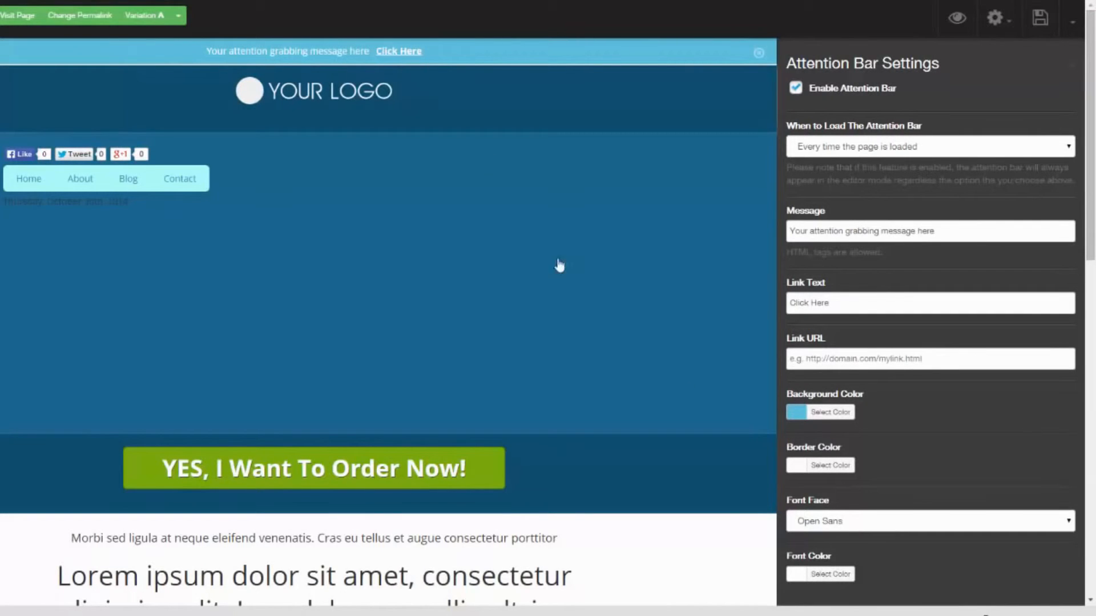
click(800, 413)
click(795, 524)
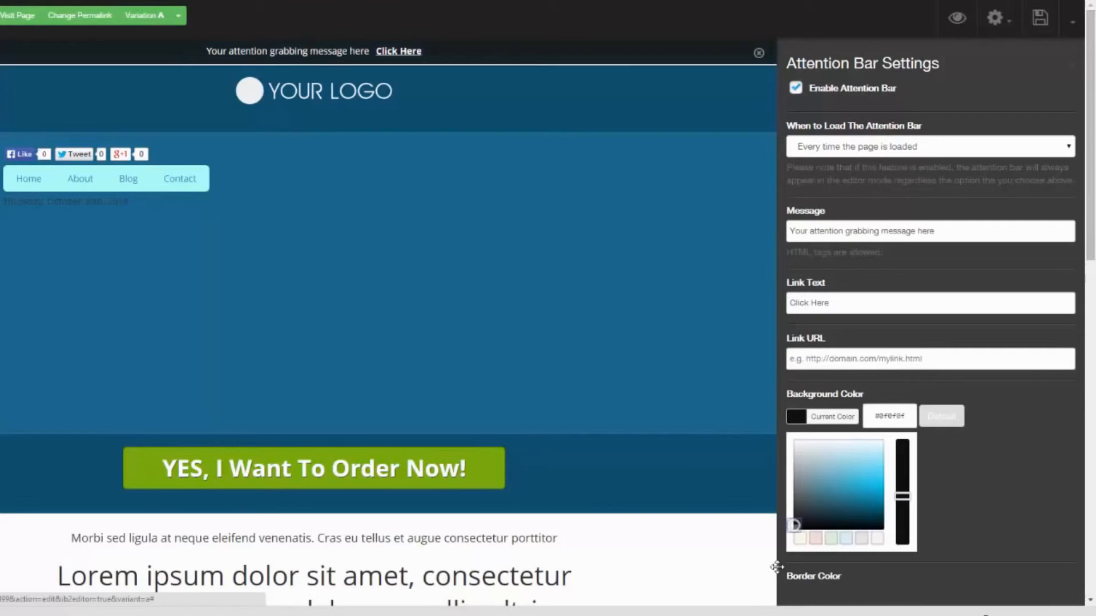
click(775, 567)
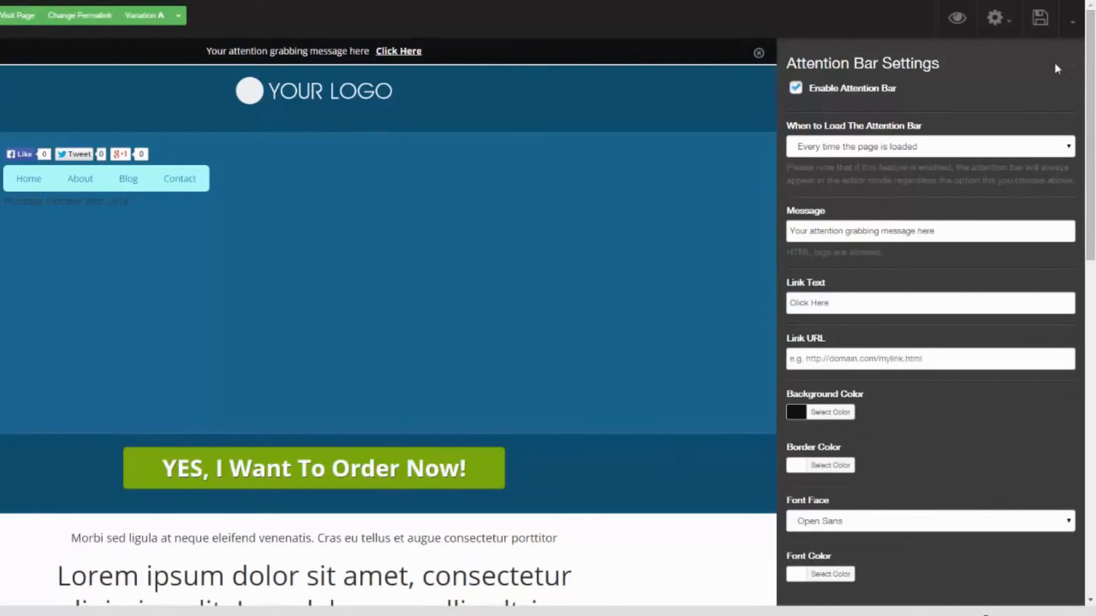
click(1073, 60)
- Look over the page's popup settings, including the choices for when the popup loads, and close them
click(1000, 19)
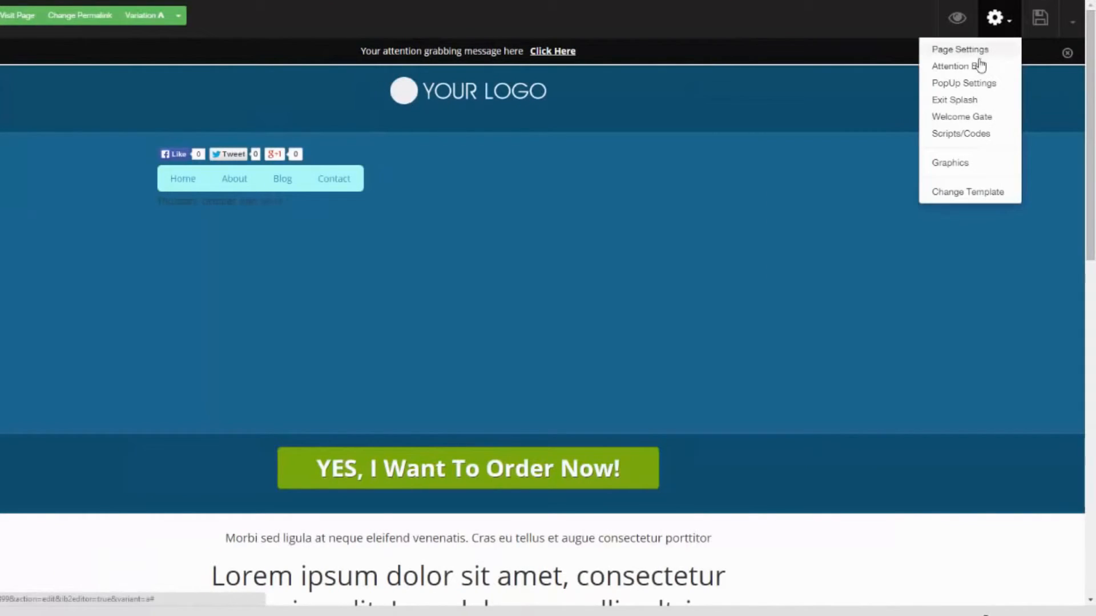
click(971, 87)
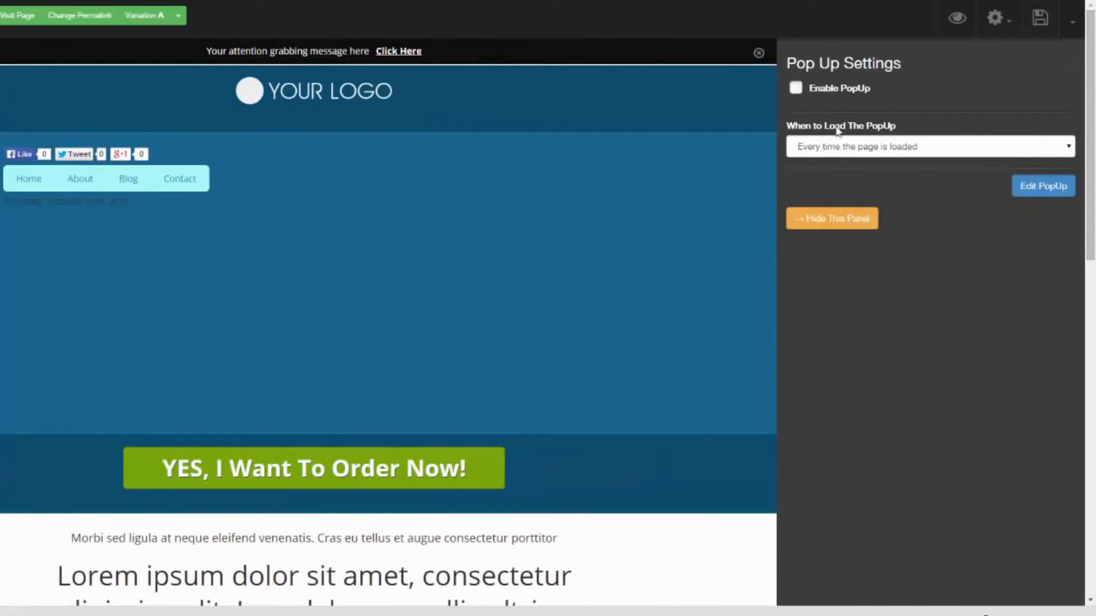
click(1044, 150)
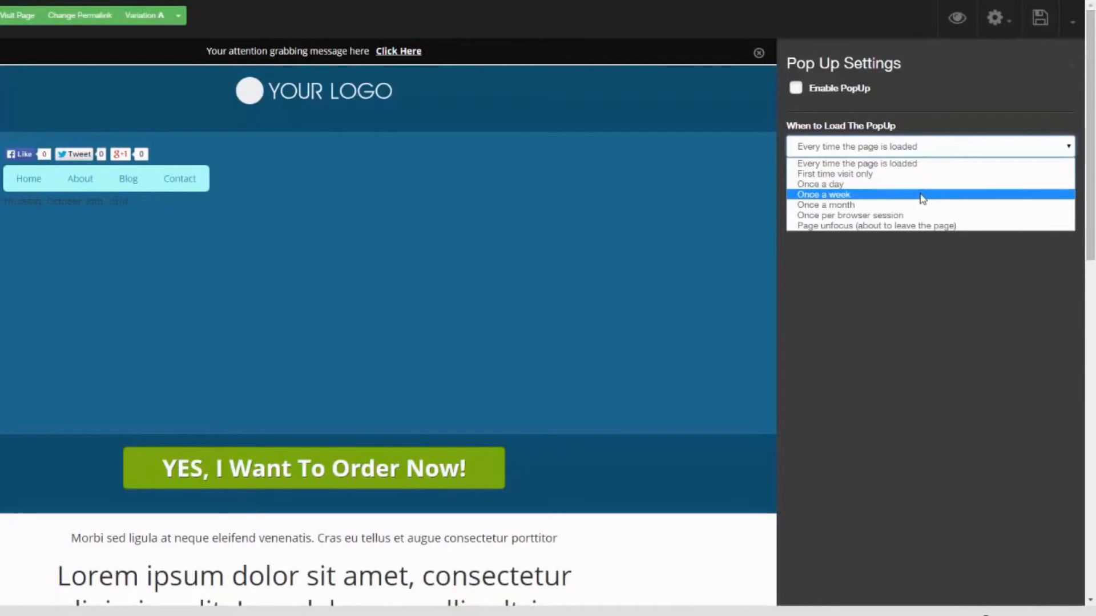
click(924, 276)
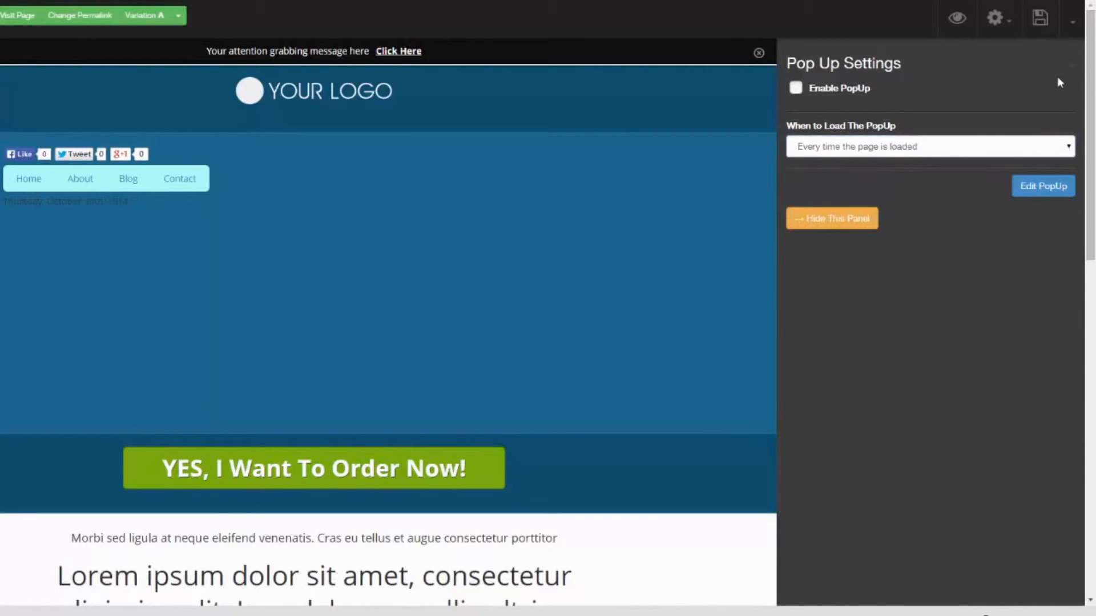
click(1071, 64)
- Look over the Welcome Gate settings for locking a post or page behind this landing page
click(996, 17)
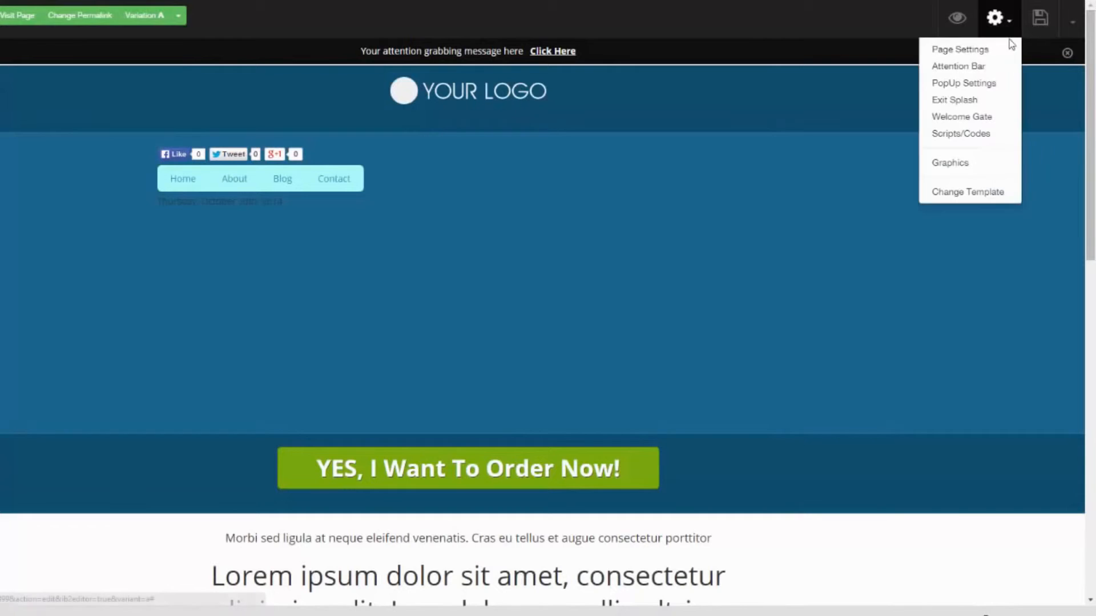
click(982, 123)
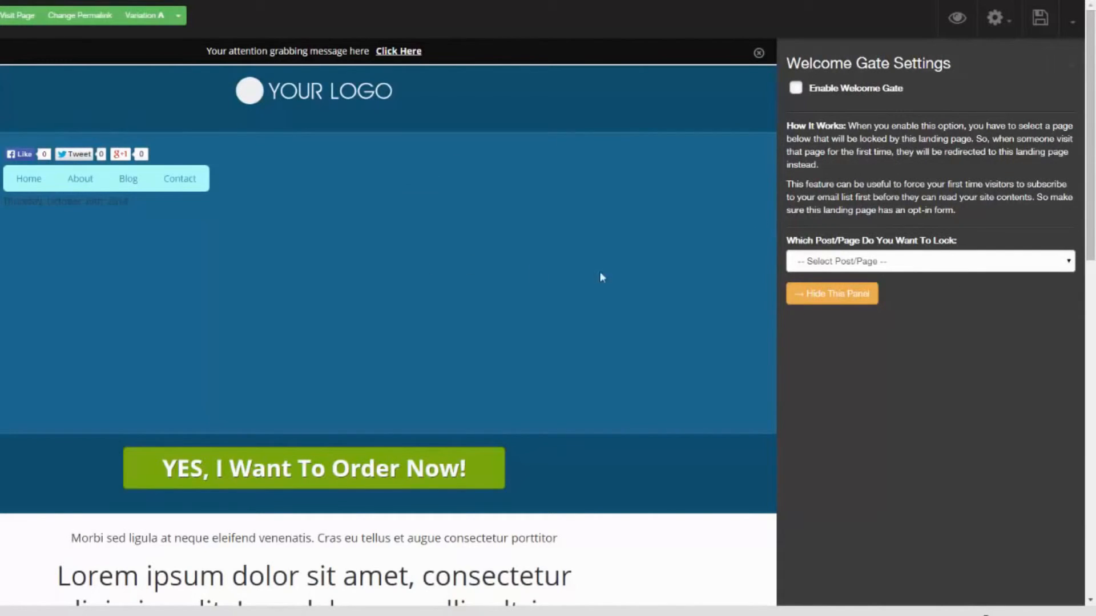
click(1071, 67)
- Insert the red "Send Me The Video" and yellow "Get The FREE Report!" button graphics into the blue area beneath the menu
click(998, 19)
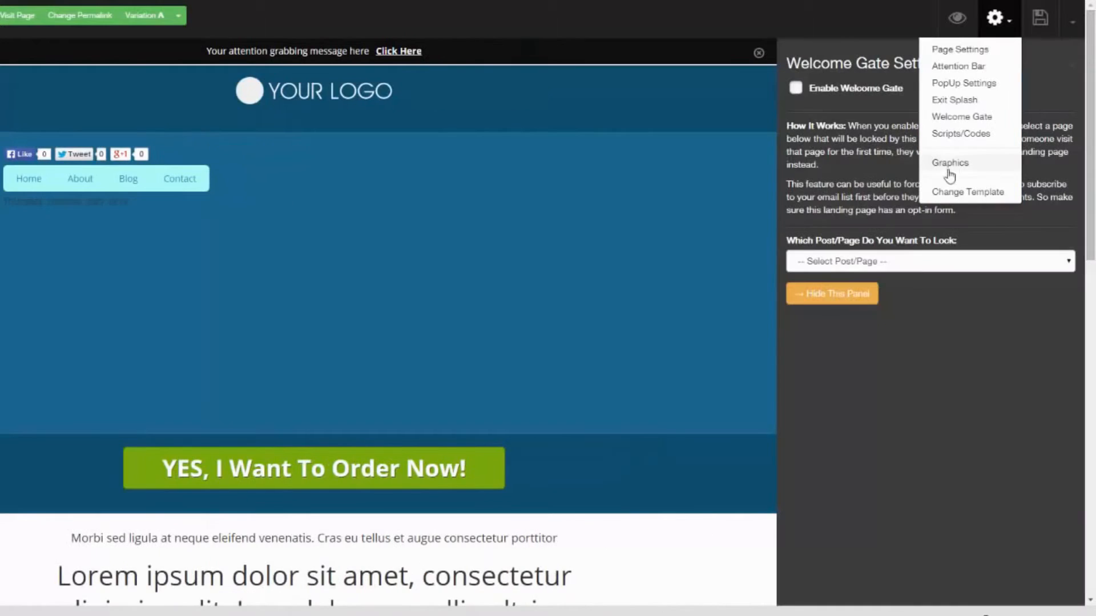
click(961, 164)
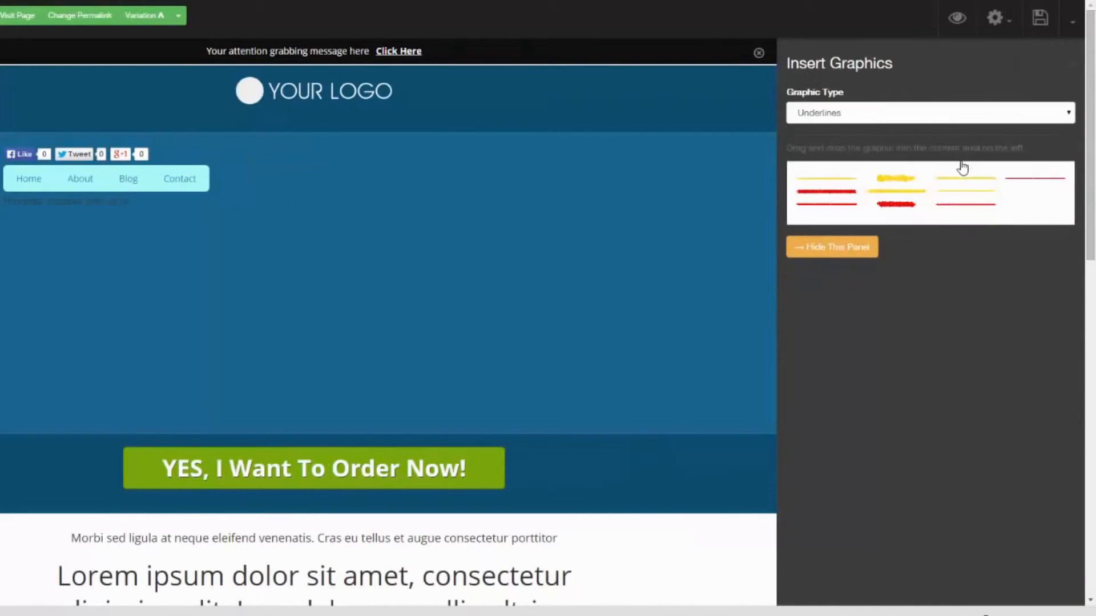
click(1069, 113)
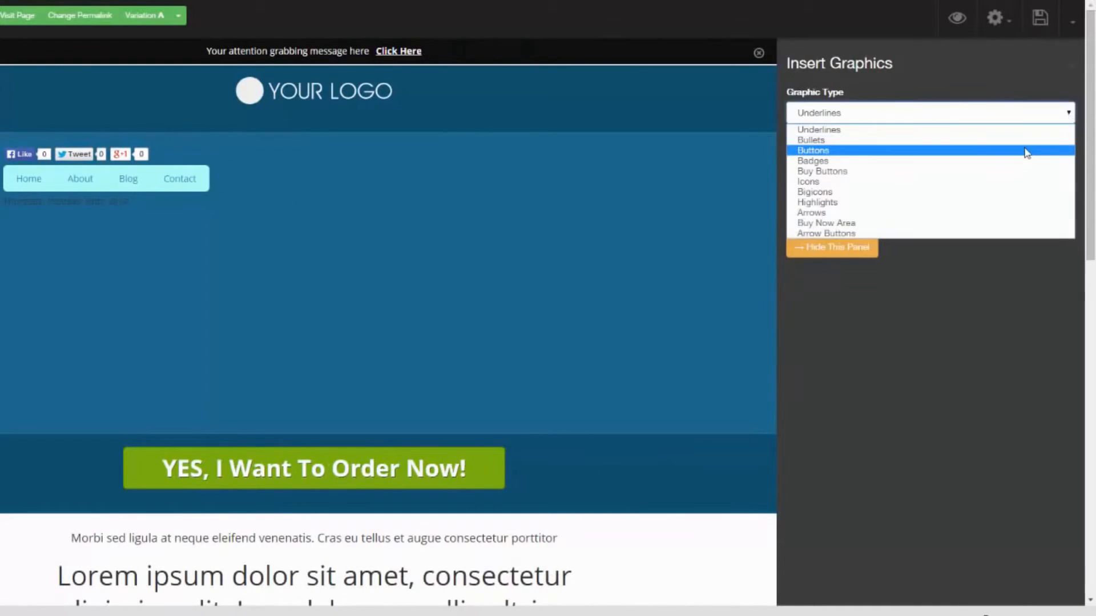
click(1027, 150)
drag(828, 239, 440, 205)
drag(993, 308, 439, 302)
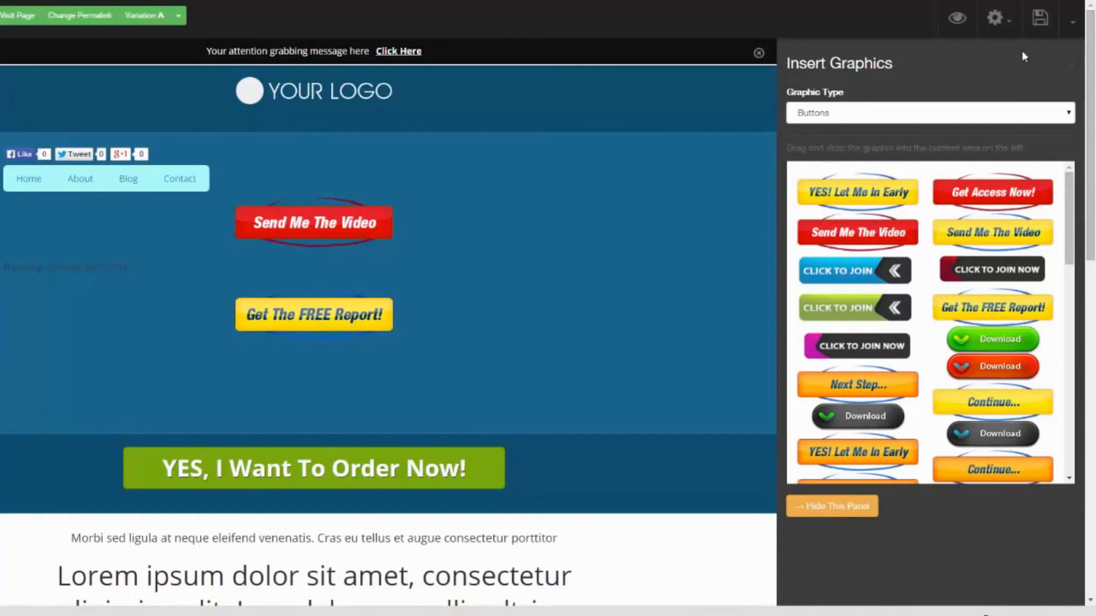
- Browse the Bigicons and Highlights graphics, and insert the tall red double-chevron from the Arrows above the "Send Me The Video" button
click(1073, 114)
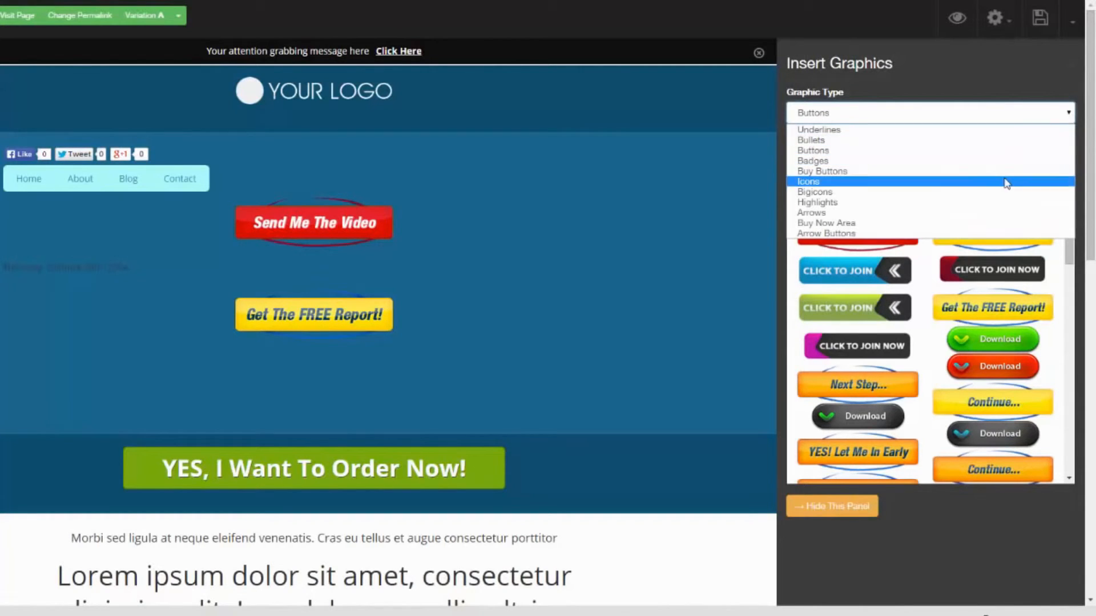
click(993, 192)
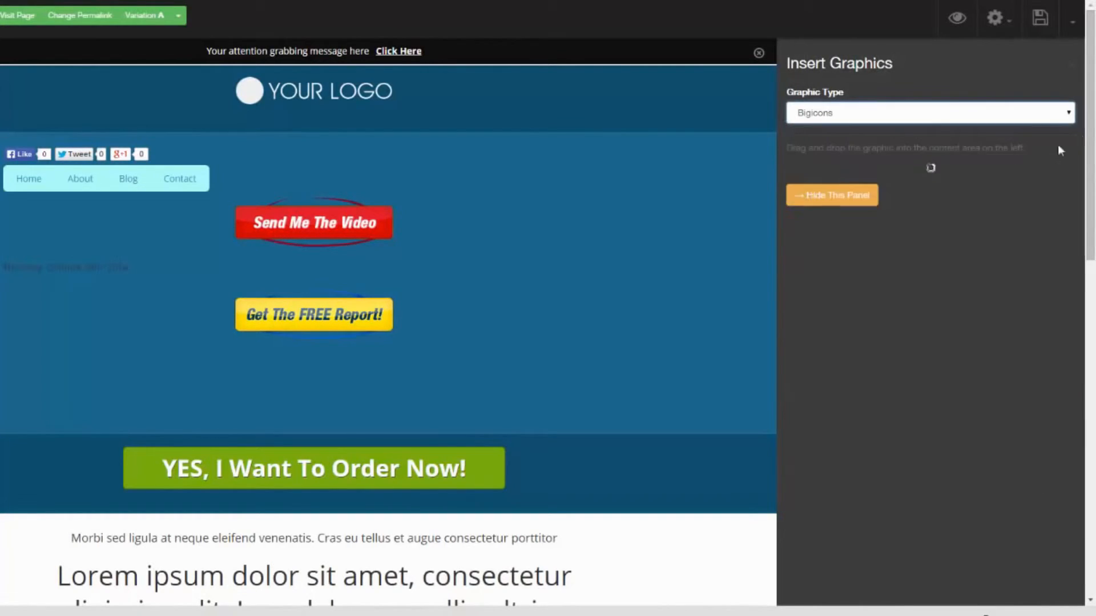
click(1069, 117)
click(986, 209)
click(1047, 113)
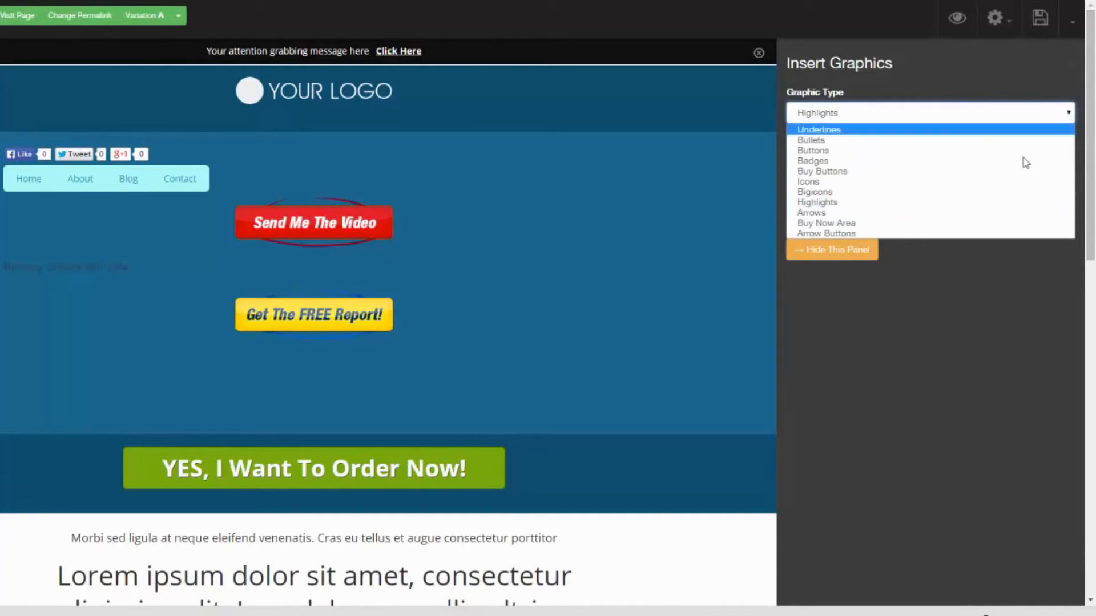
click(986, 213)
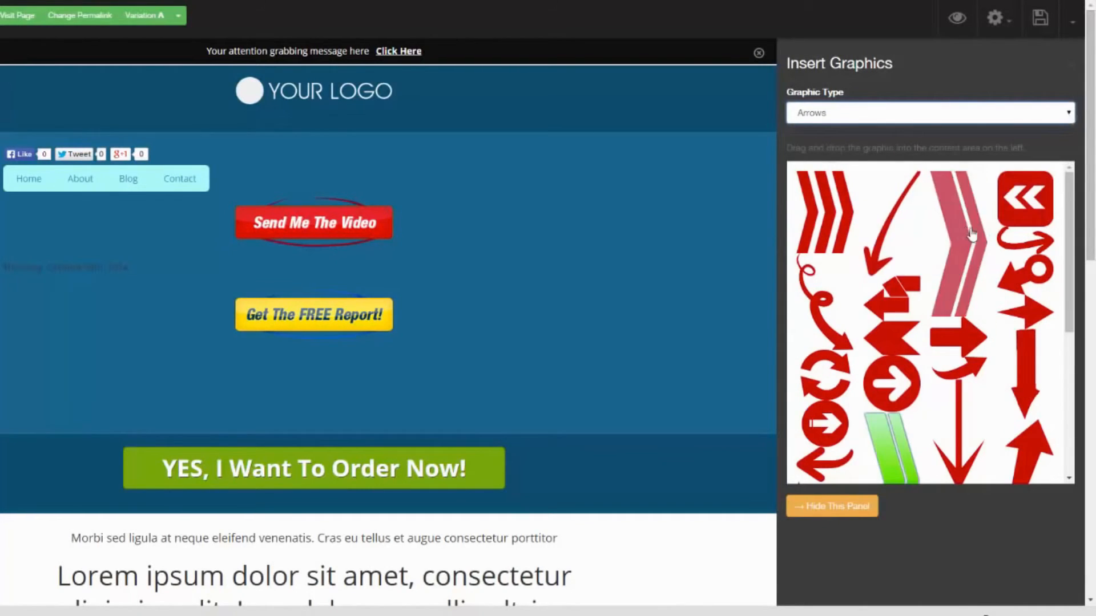
drag(959, 246, 511, 213)
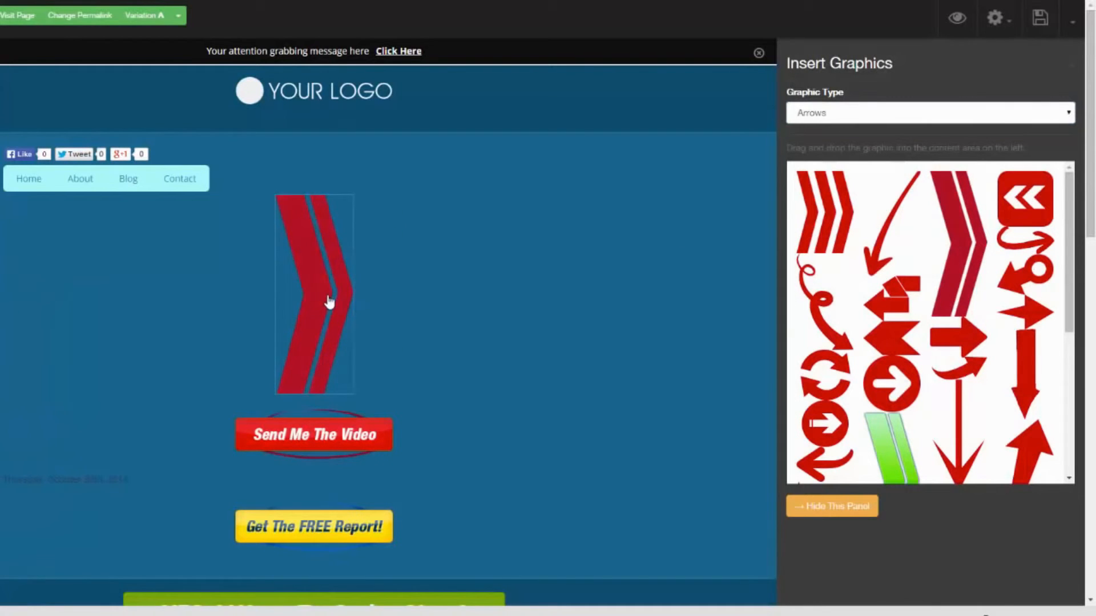
- Examine the red arrow's image settings and the editor's options for publishing and saving the page
click(329, 299)
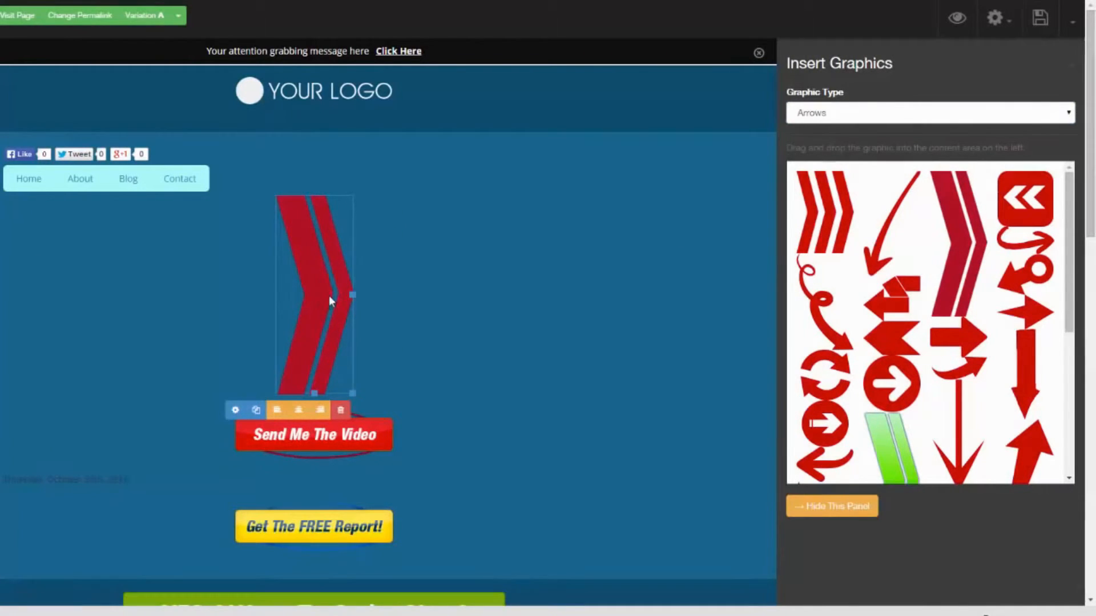
click(236, 411)
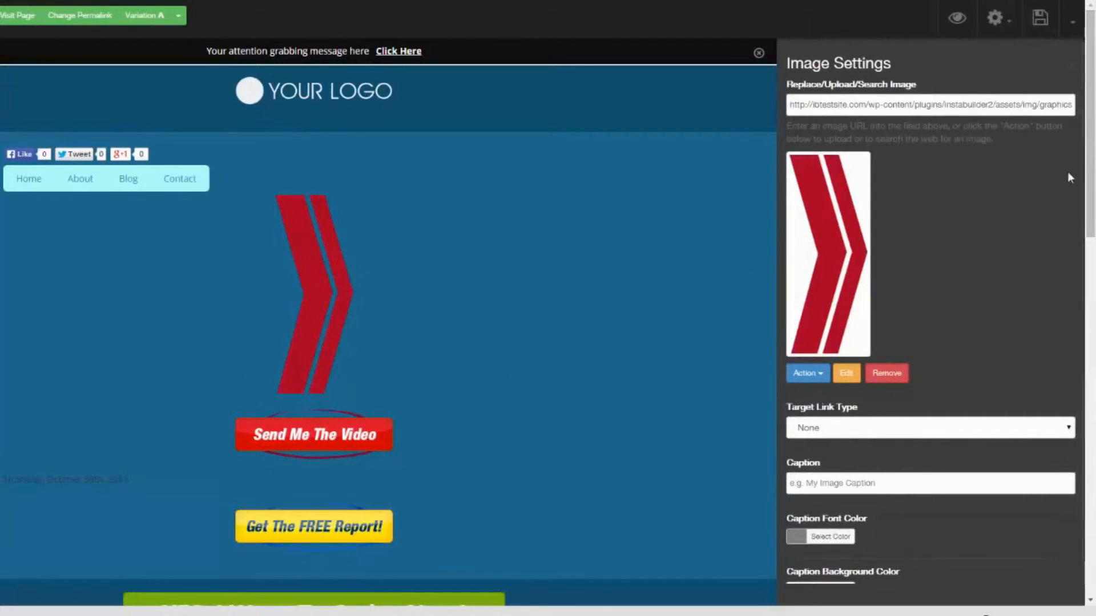
scroll(1082, 246, down, 4)
scroll(1082, 269, up, 4)
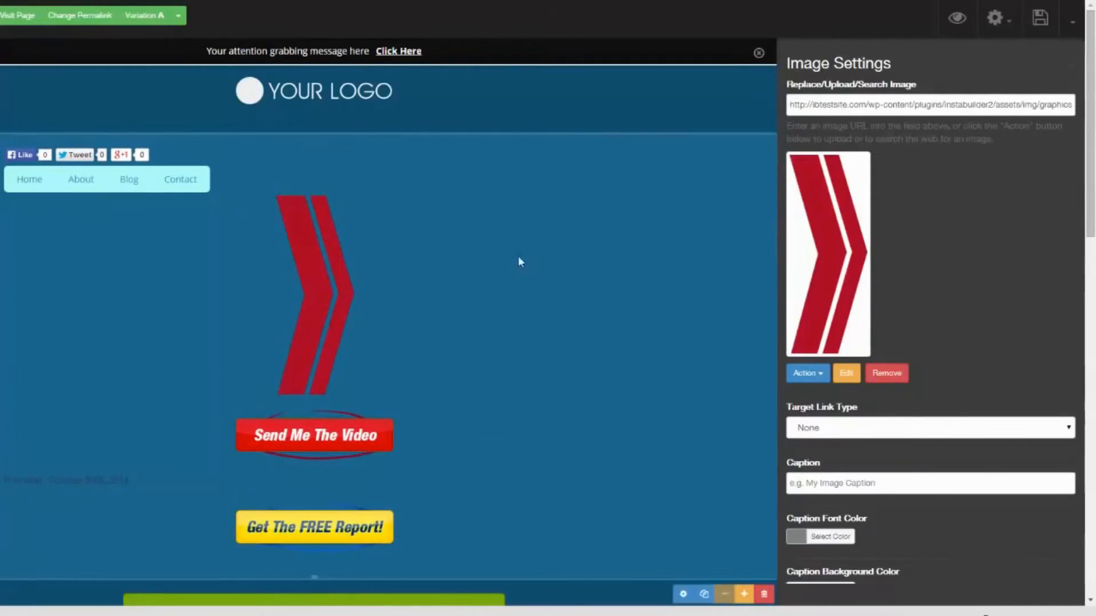
click(1070, 29)
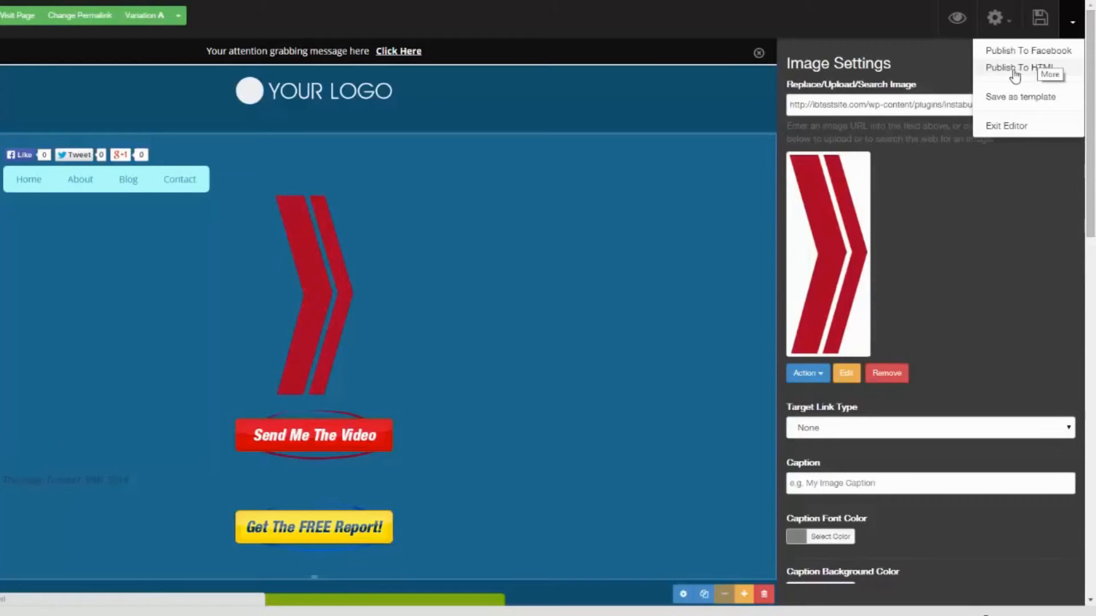
- Replace the page's template with the Squeeze Page template of a person walking on a sunset beach
click(1011, 22)
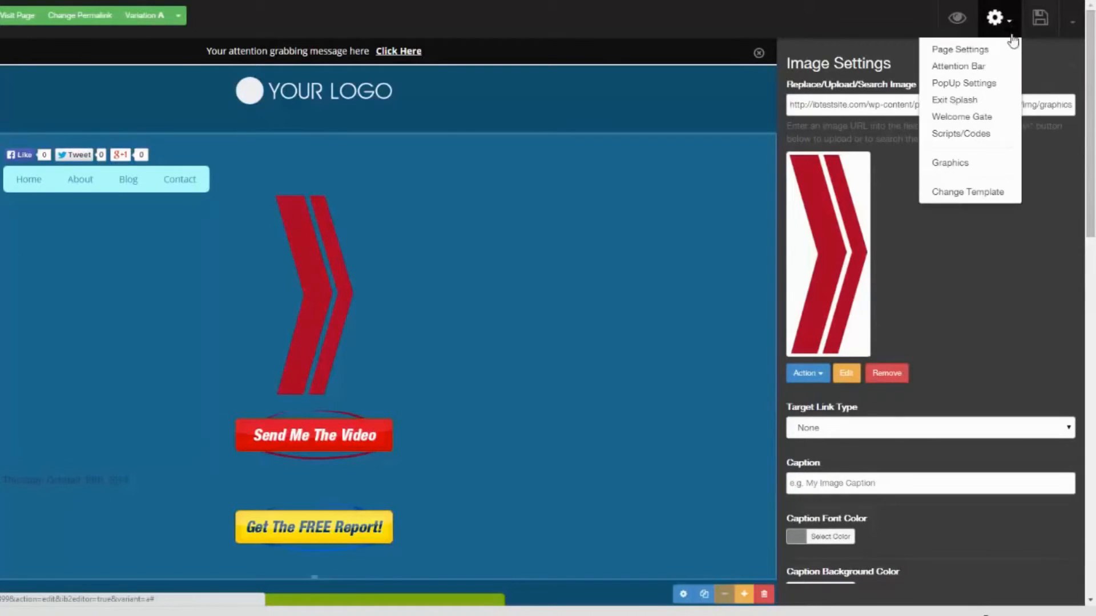
click(974, 192)
click(486, 102)
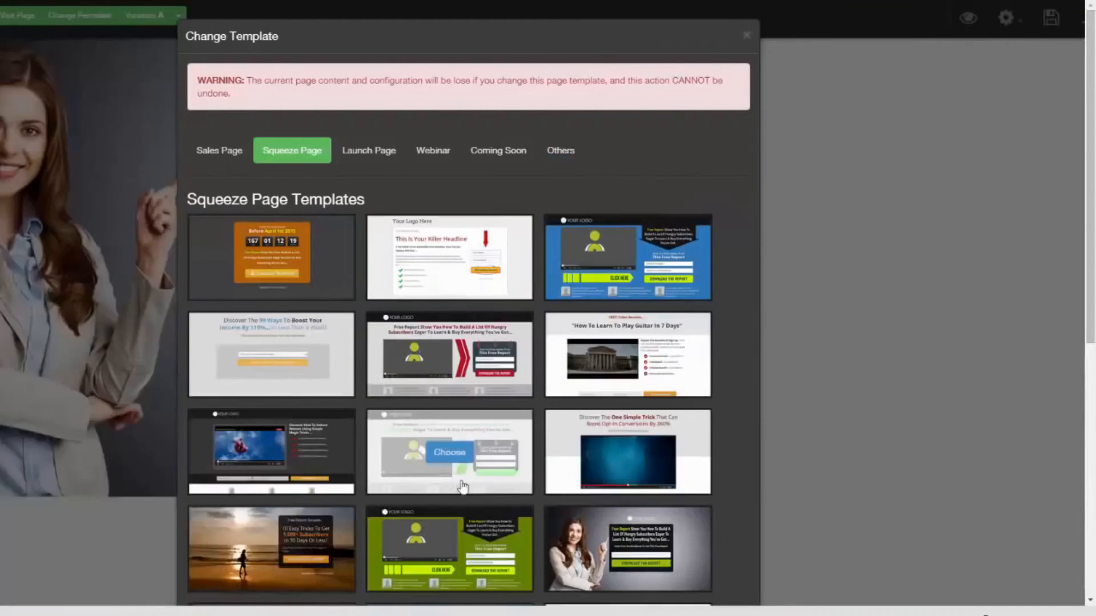
mouse_move(315, 539)
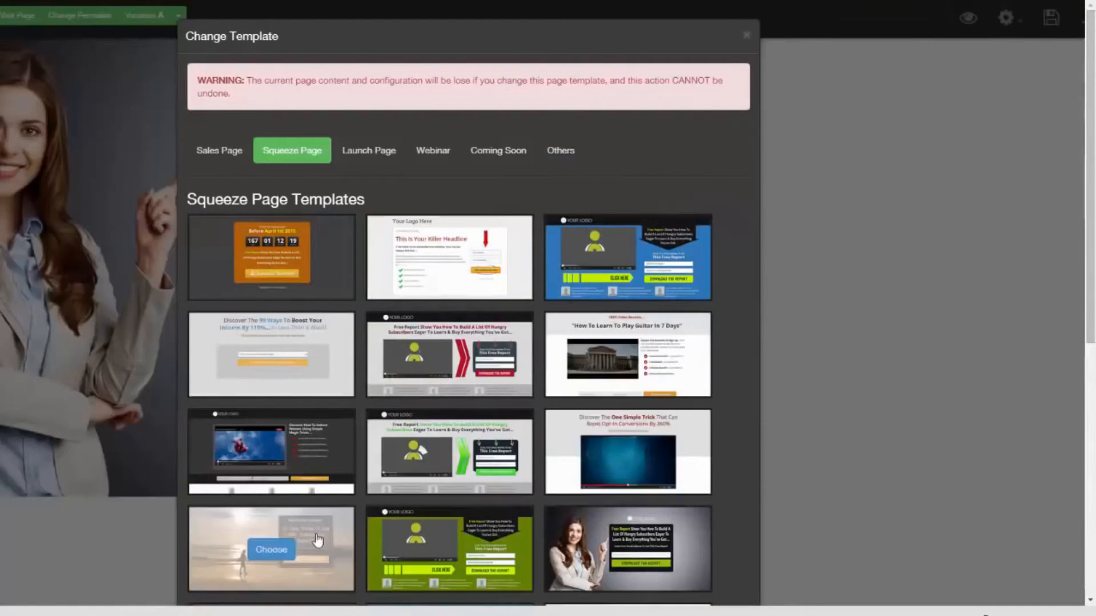
click(272, 549)
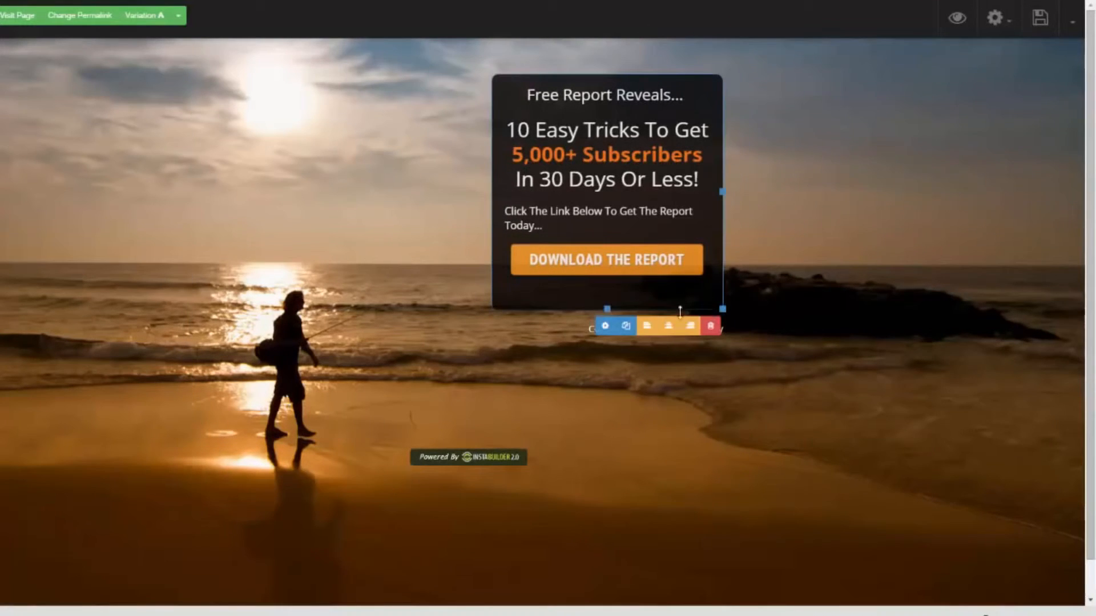
- Enable the display delay option for the dark "Free Report Reveals..." box
click(605, 324)
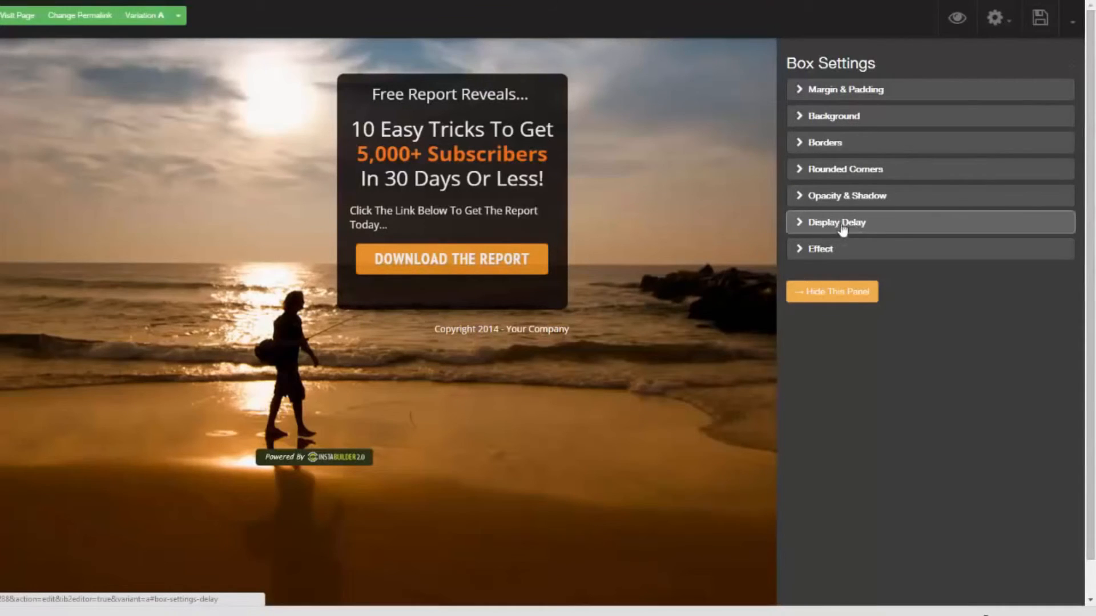
click(794, 228)
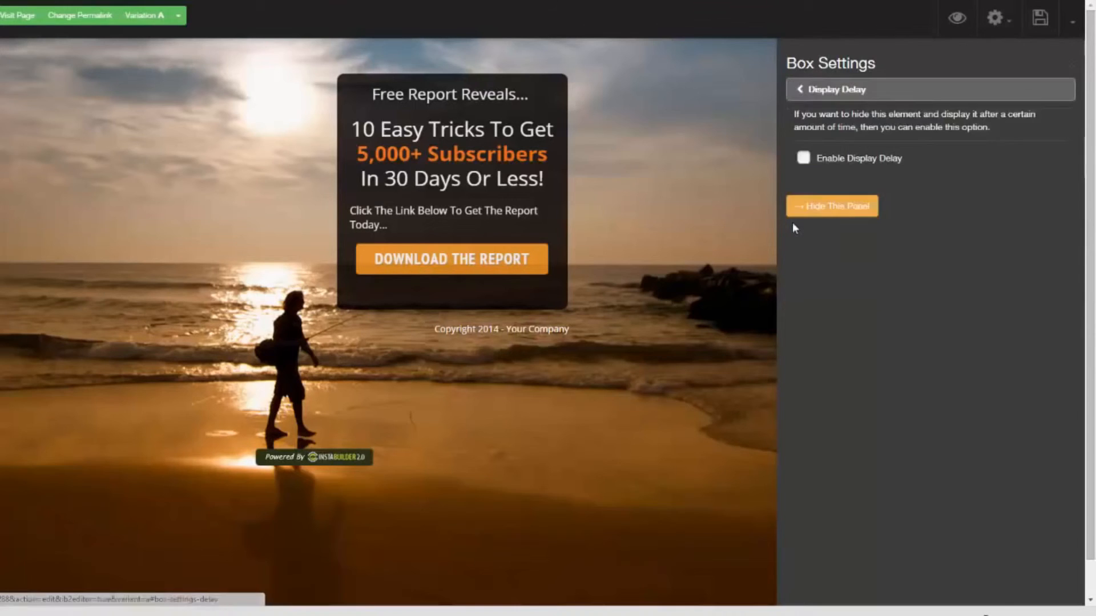
click(822, 164)
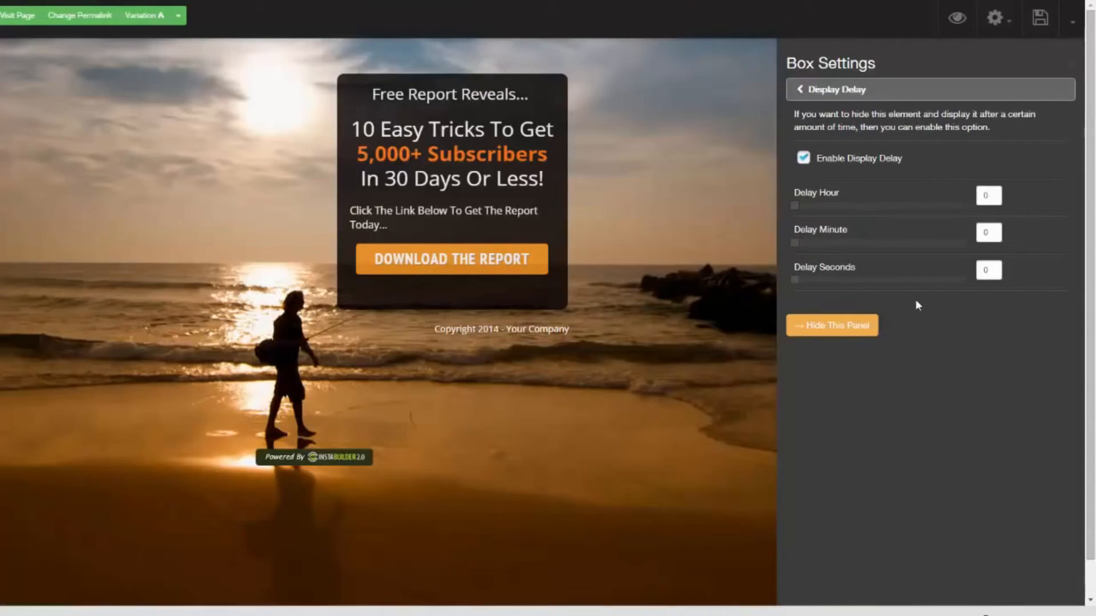
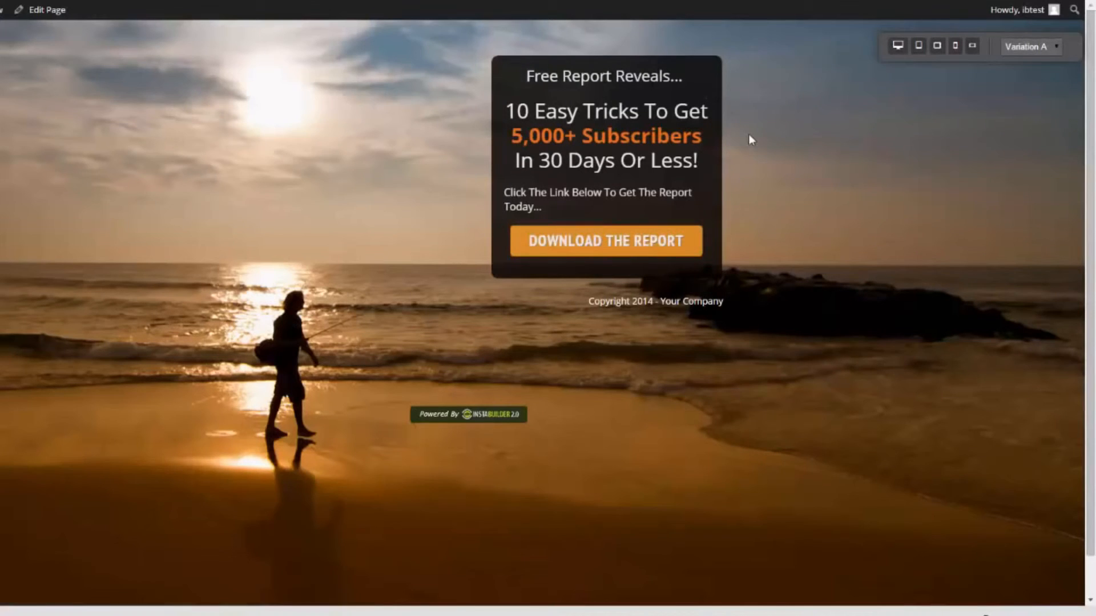
- Reopen the beach2stepsoptin page in the IB 2.0 Editor, try left and right alignment on the dark report box, and centre it
click(46, 9)
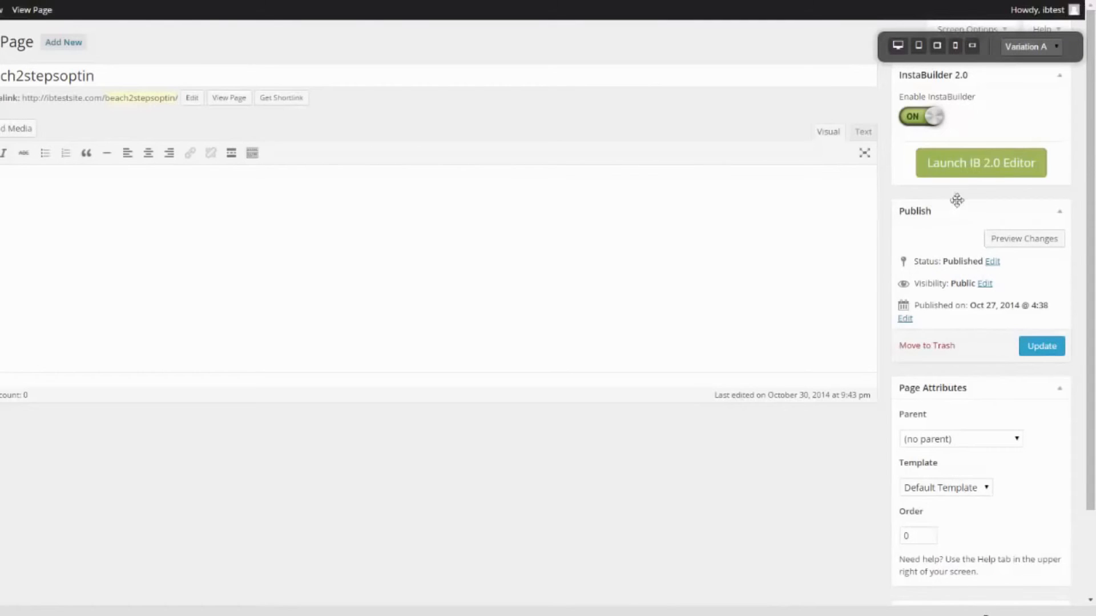
click(976, 165)
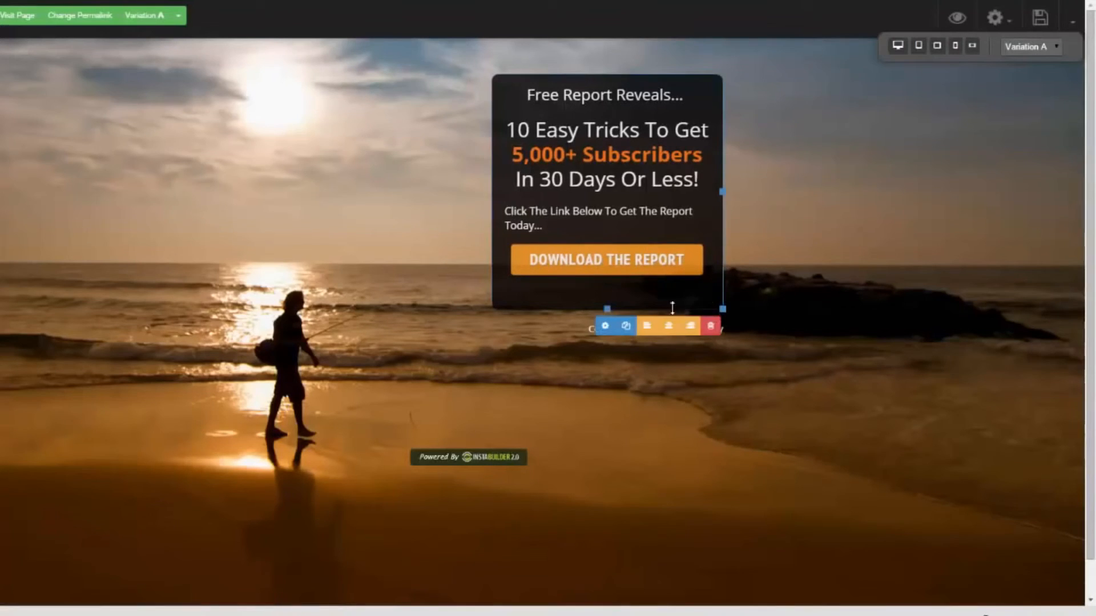
click(646, 327)
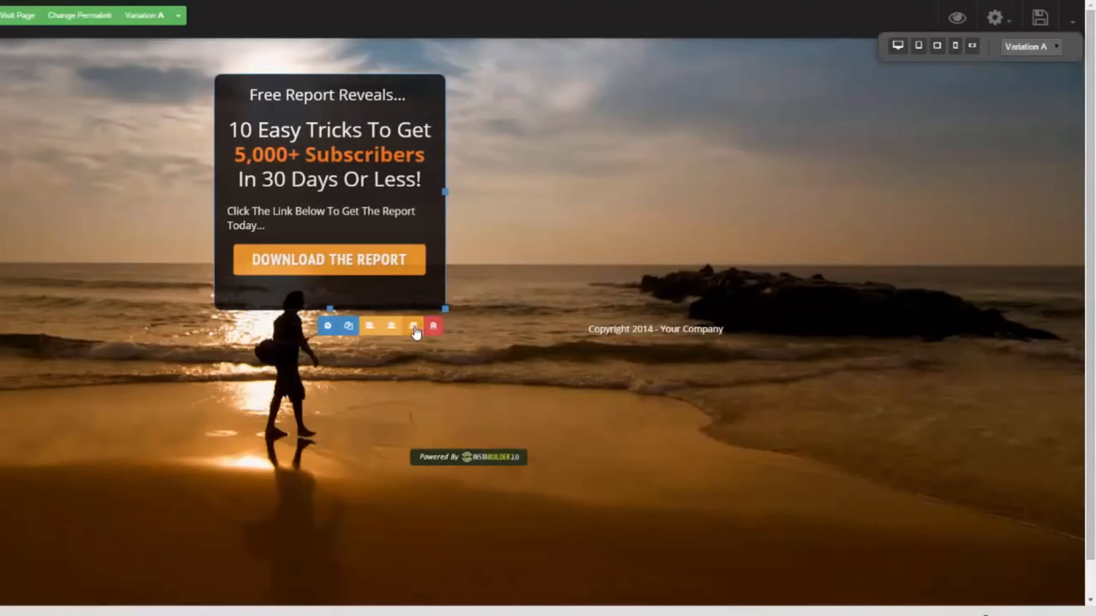
click(411, 327)
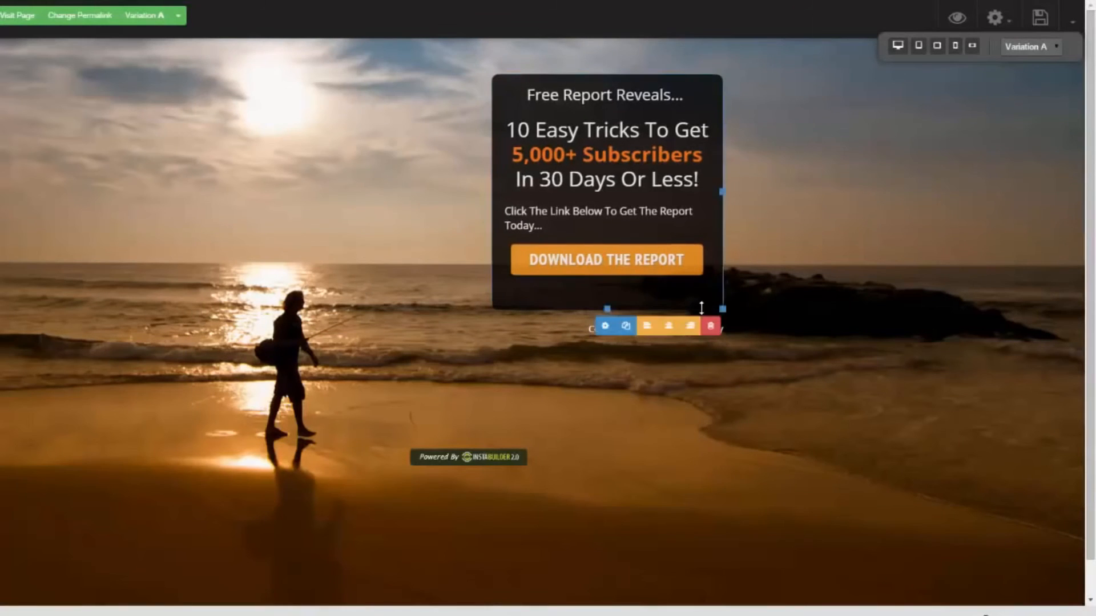
click(671, 324)
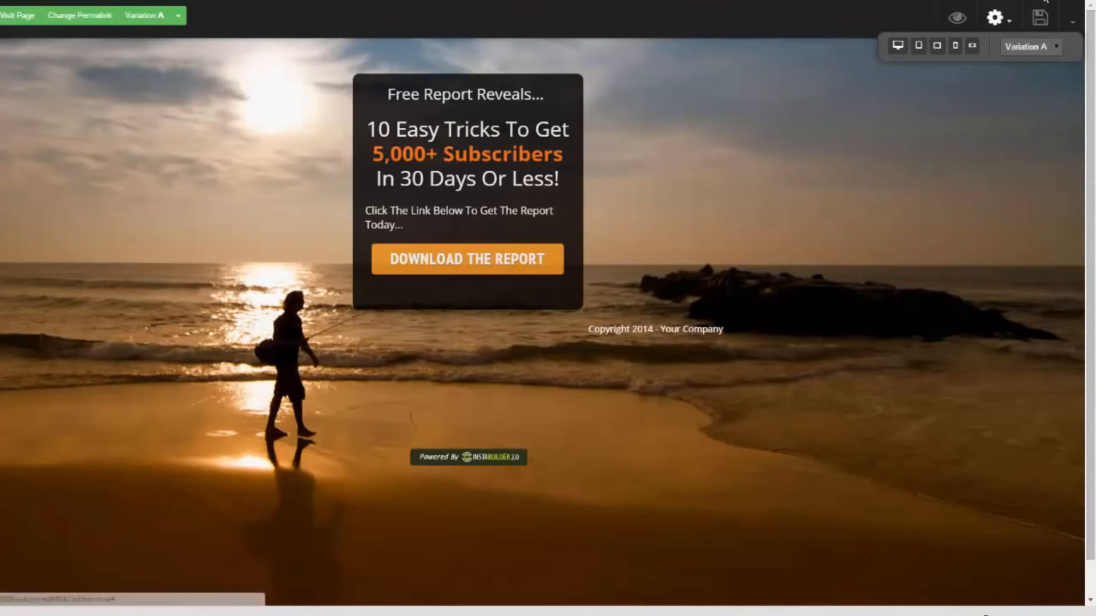
- Exit the page editor and return to the InstaBuilder dashboard
click(1073, 21)
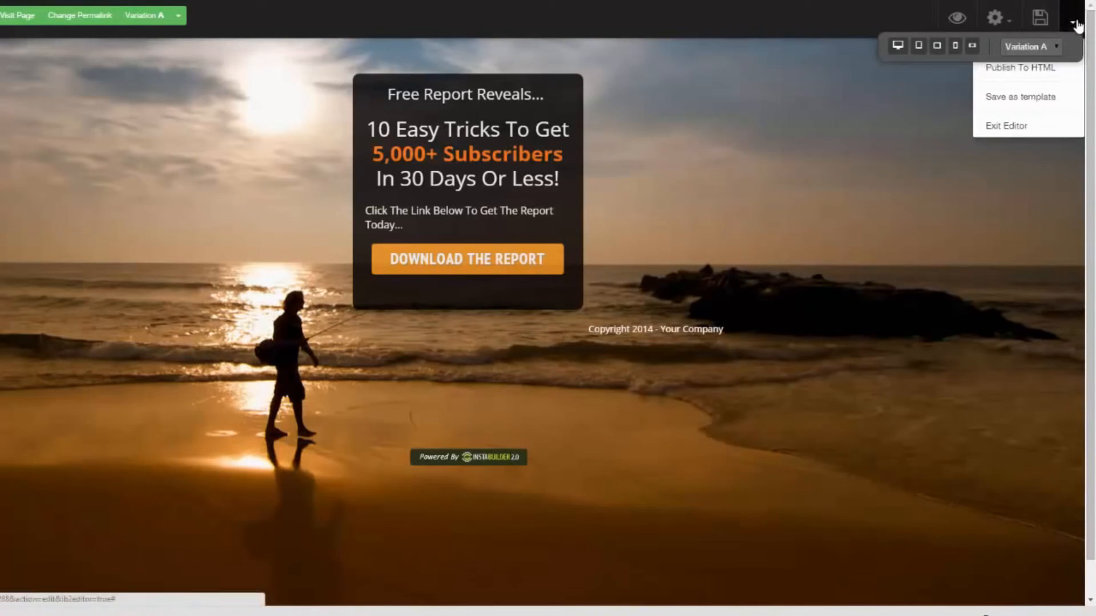
click(1010, 125)
click(501, 78)
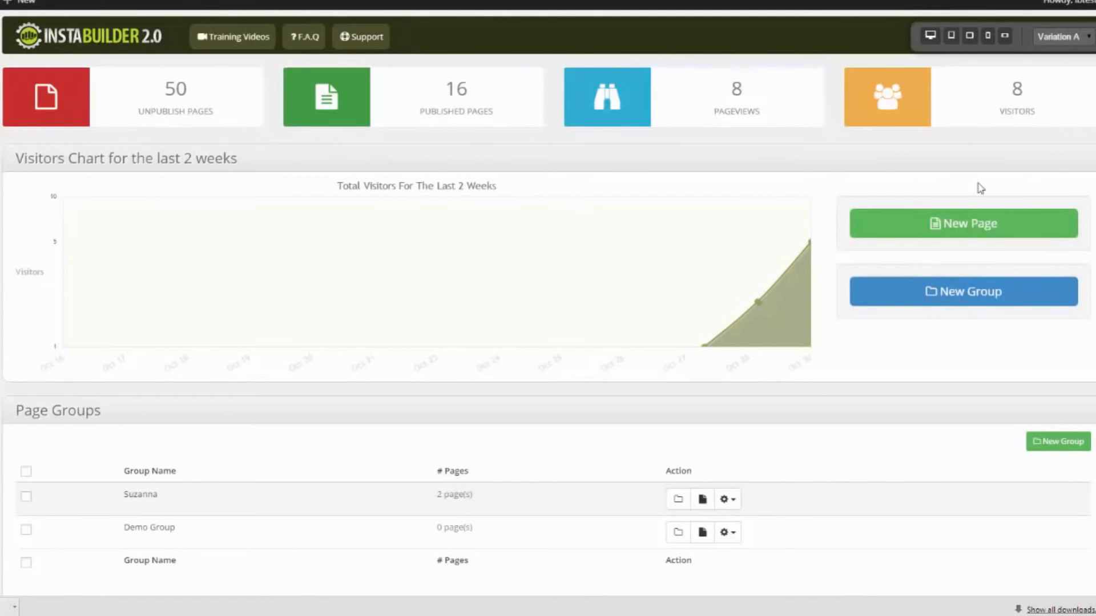
- Look through the dashboard's visitors chart, page groups and list of ungrouped pages
scroll(547, 308, down, 1)
scroll(548, 309, up, 1)
scroll(548, 308, down, 2)
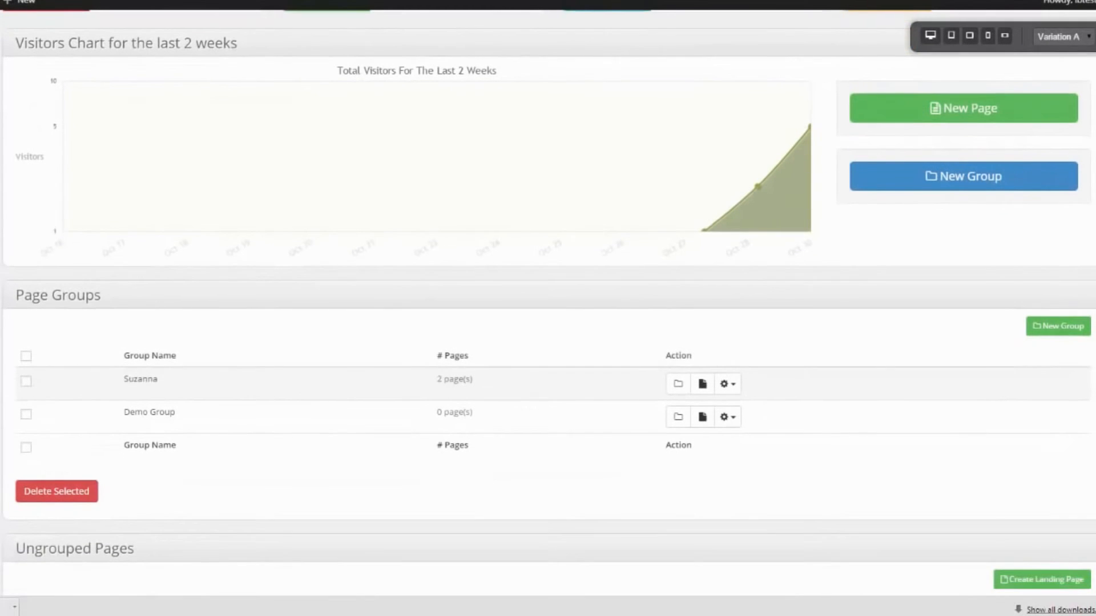
scroll(740, 261, down, 2)
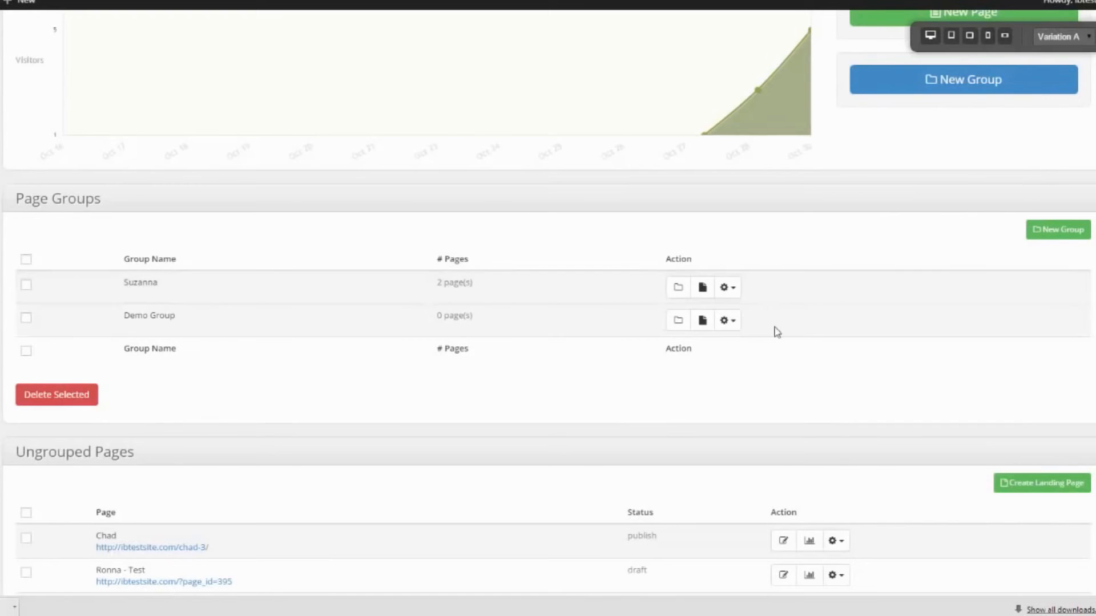
scroll(951, 316, down, 2)
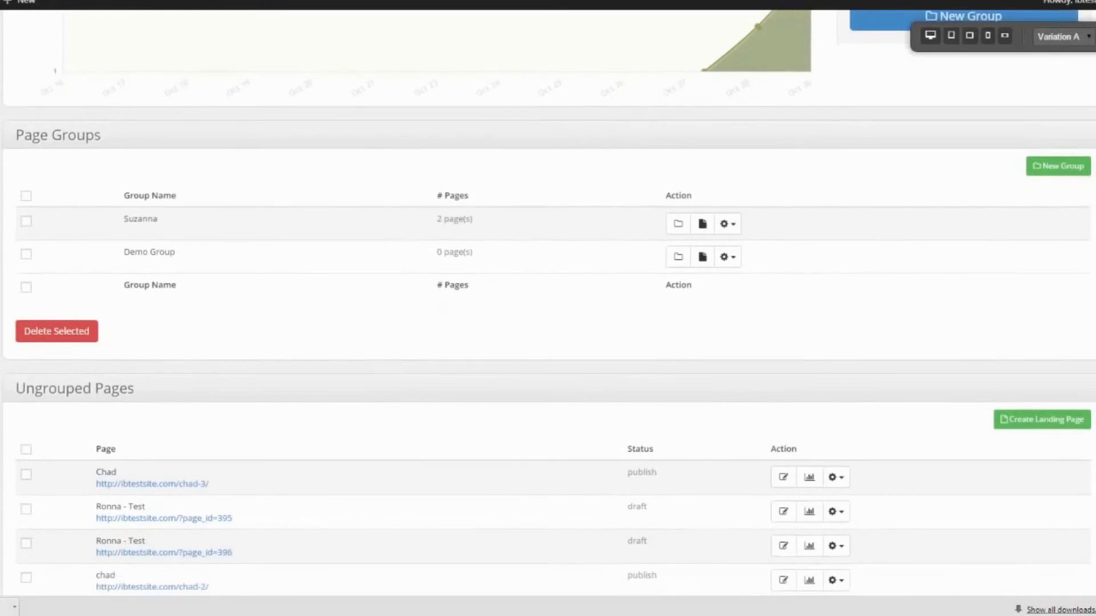
scroll(548, 303, down, 5)
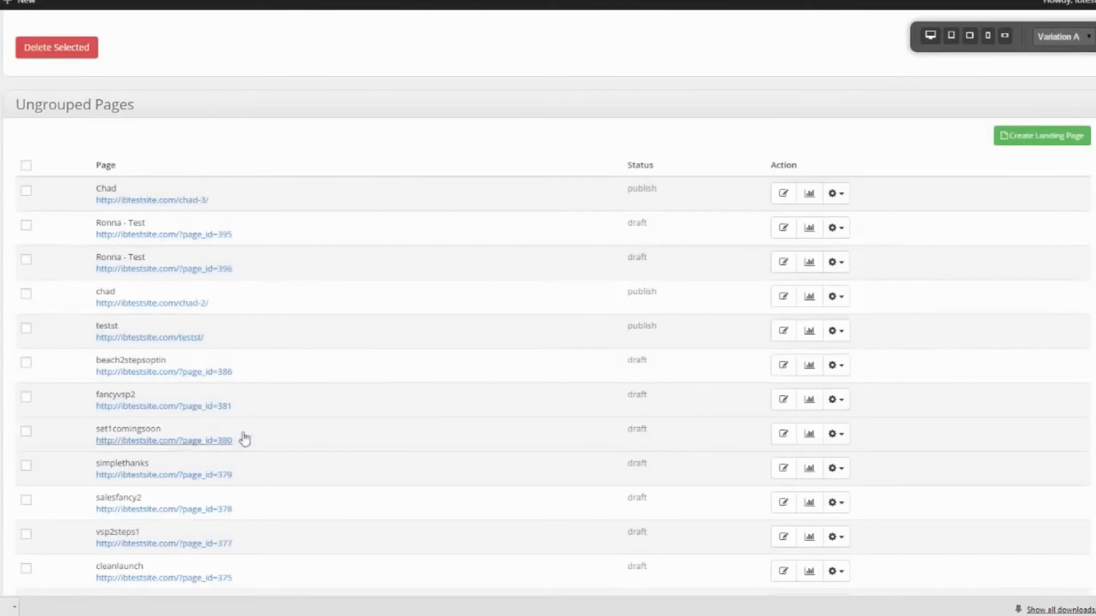
scroll(548, 303, down, 1)
scroll(548, 303, up, 1)
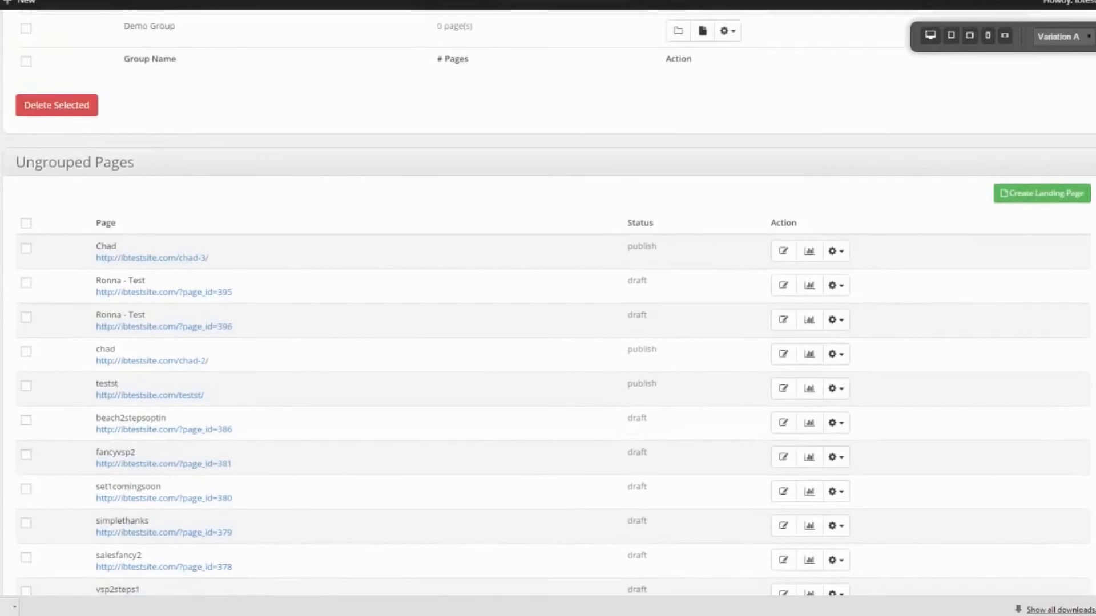
scroll(548, 303, down, 1)
- Examine the action options of the first ungrouped page and review its statistics chart and summary
click(844, 242)
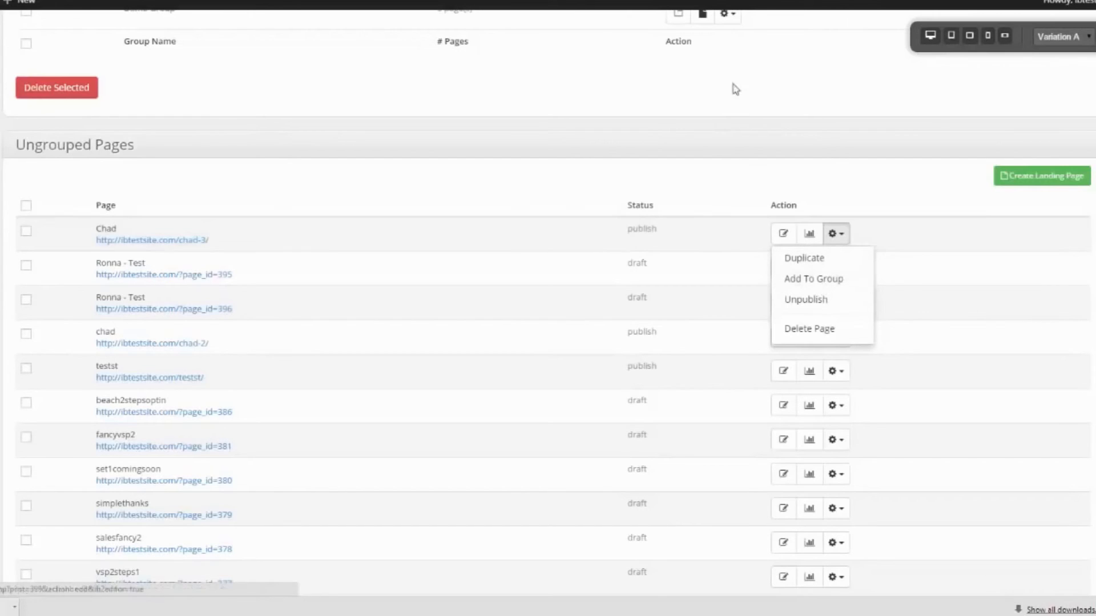
click(810, 235)
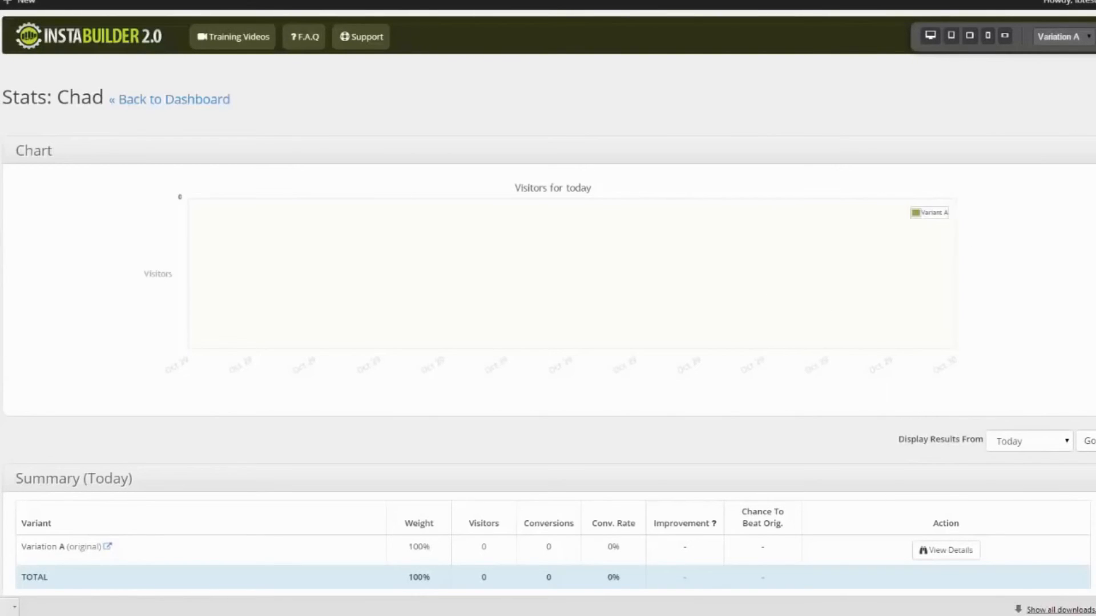
scroll(548, 309, down, 2)
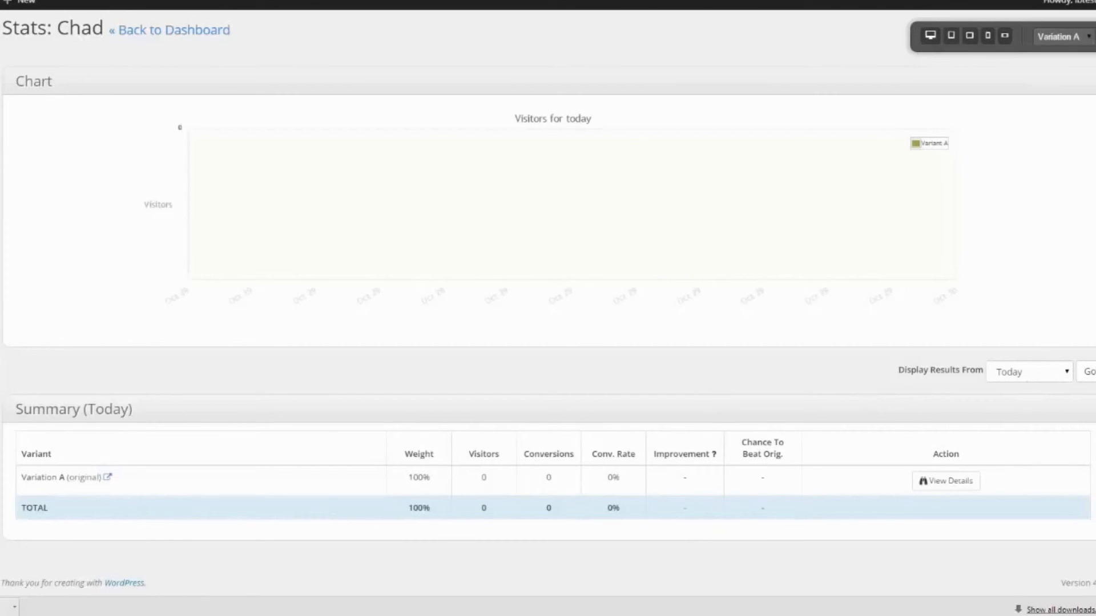
scroll(548, 308, up, 2)
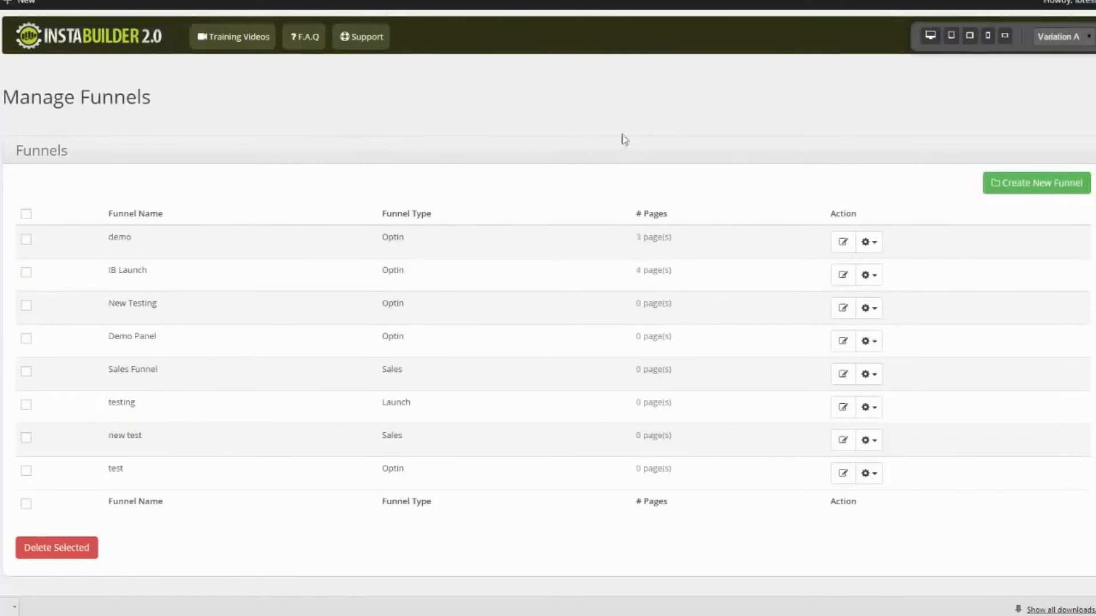
- Start a new funnel and name it with the owner's first name followed by "funnel"
click(1043, 186)
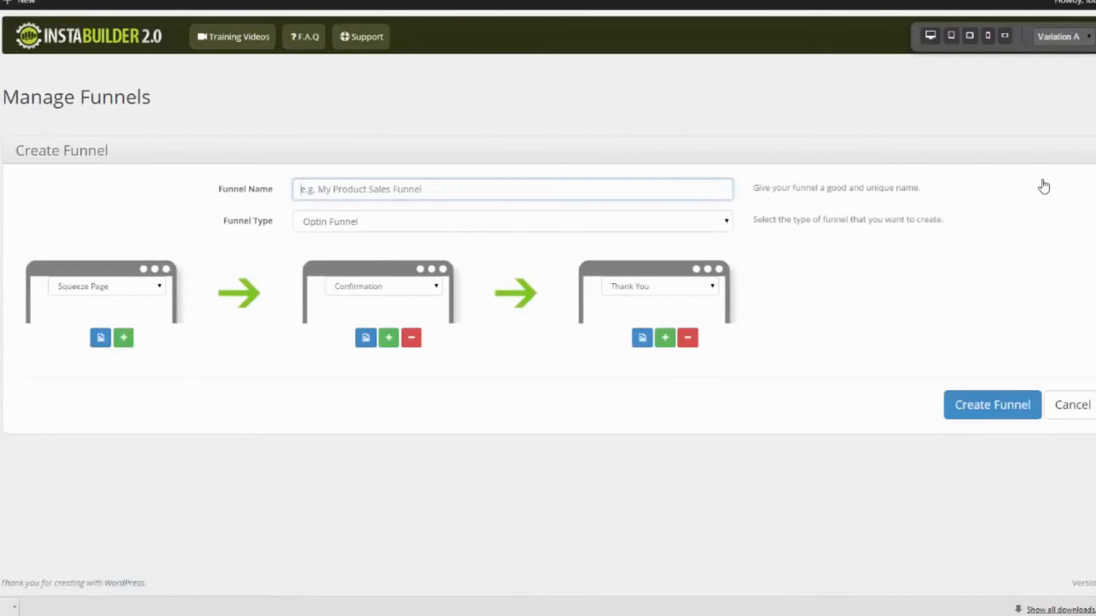
text(chads funnel)
click(130, 208)
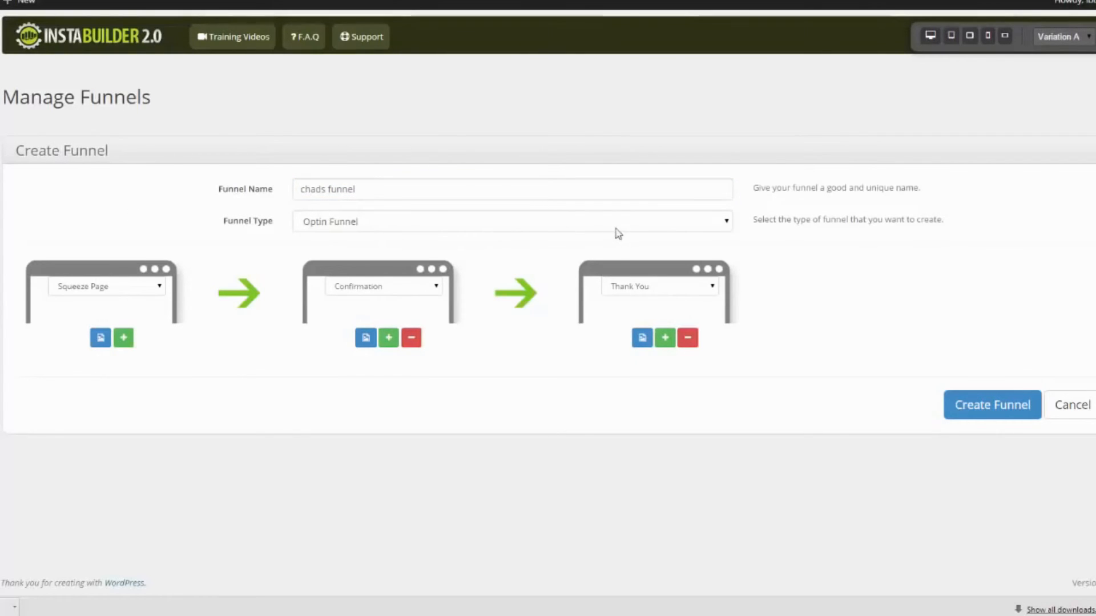
- Try the Webinar Funnel type to see its page sequence, and return the type to Optin Funnel
click(729, 223)
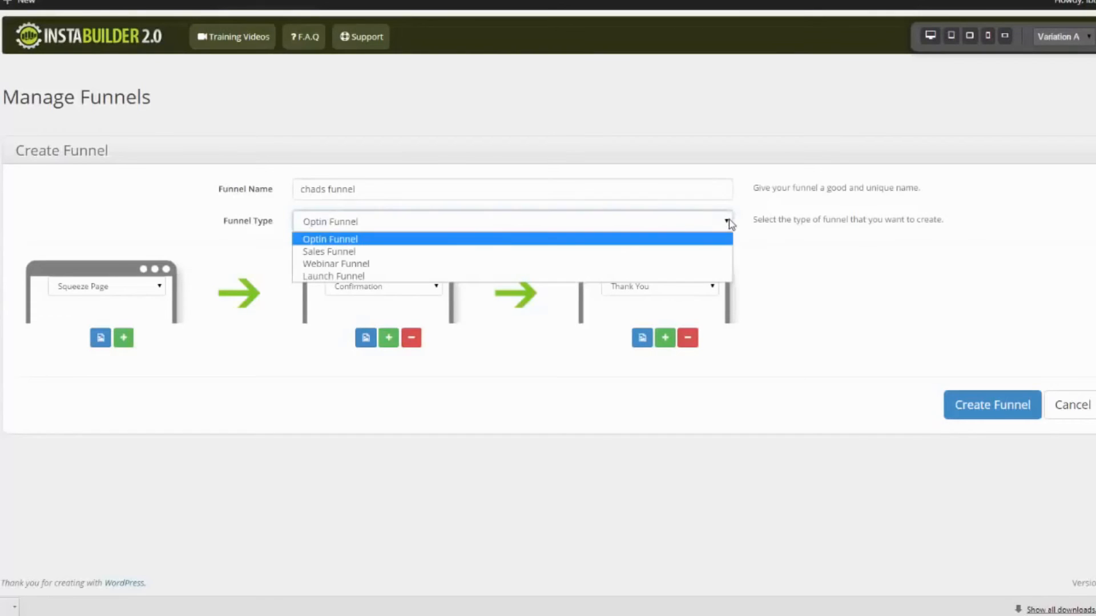
click(412, 265)
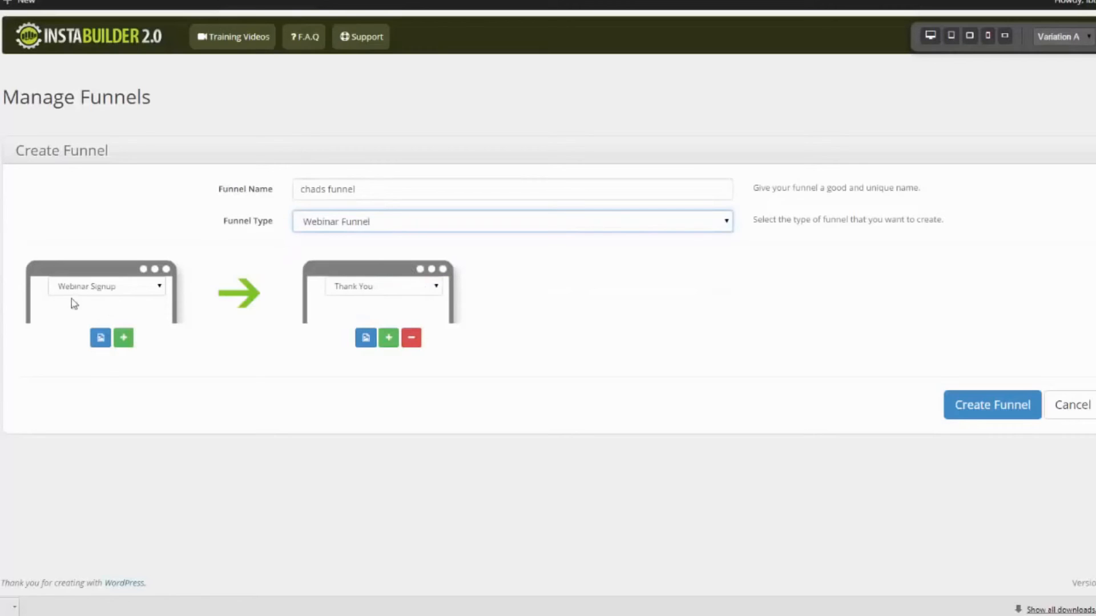
click(727, 221)
click(709, 239)
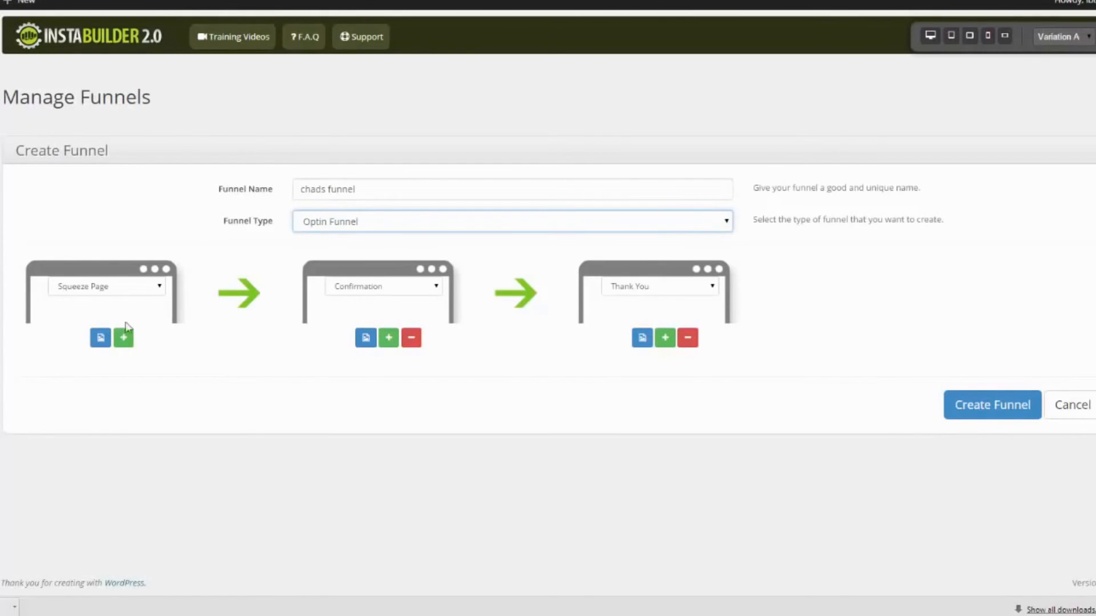
- Choose the blue countdown template for the funnel's Squeeze Page, and browse the templates for the Confirmation page without choosing one
click(100, 339)
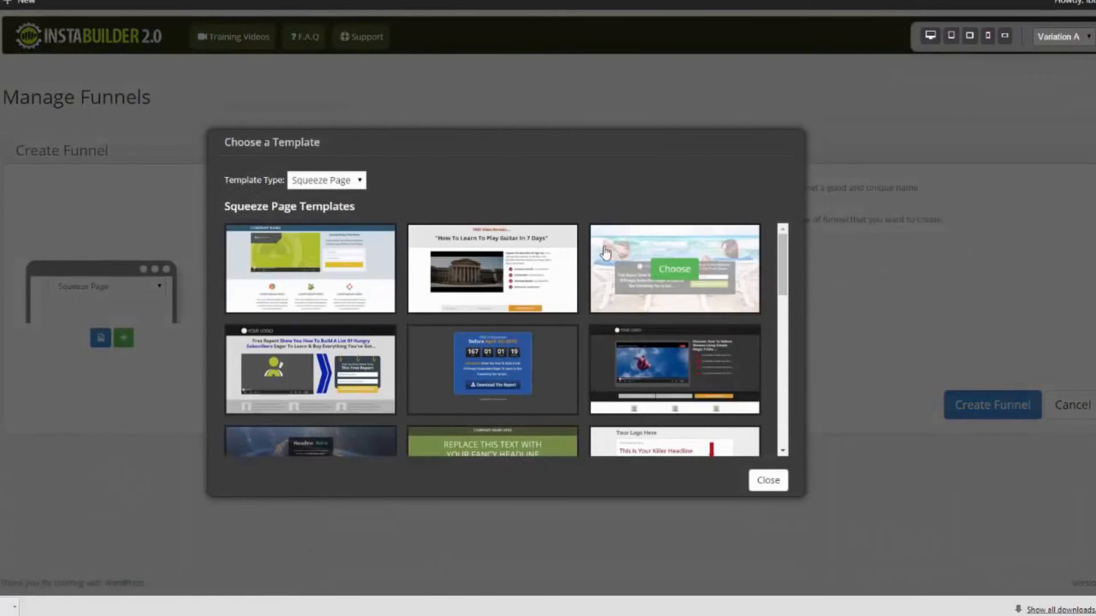
click(549, 348)
click(365, 340)
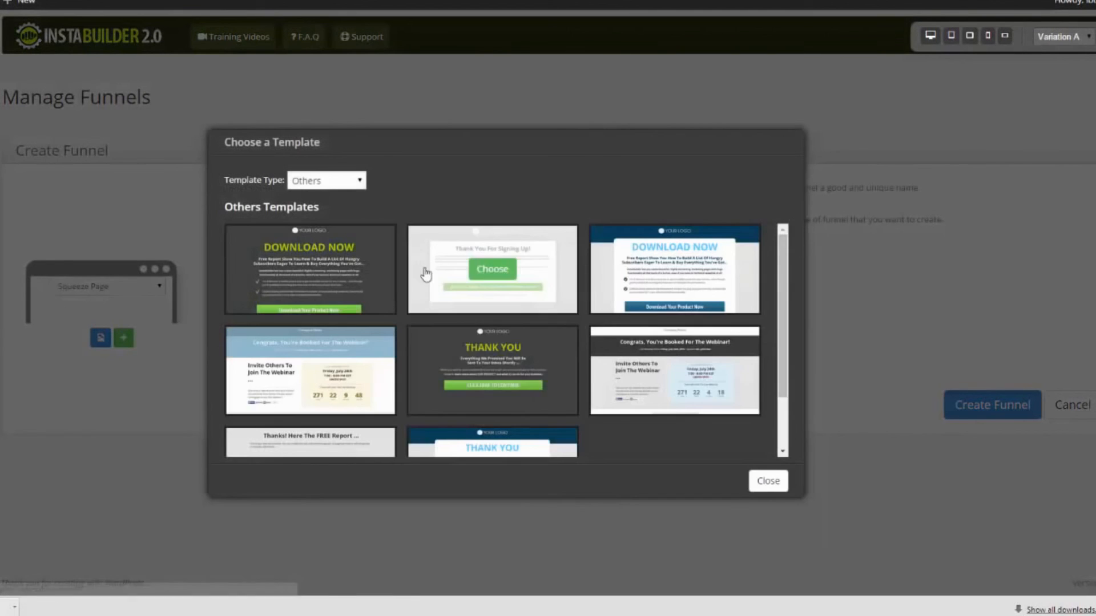
click(768, 481)
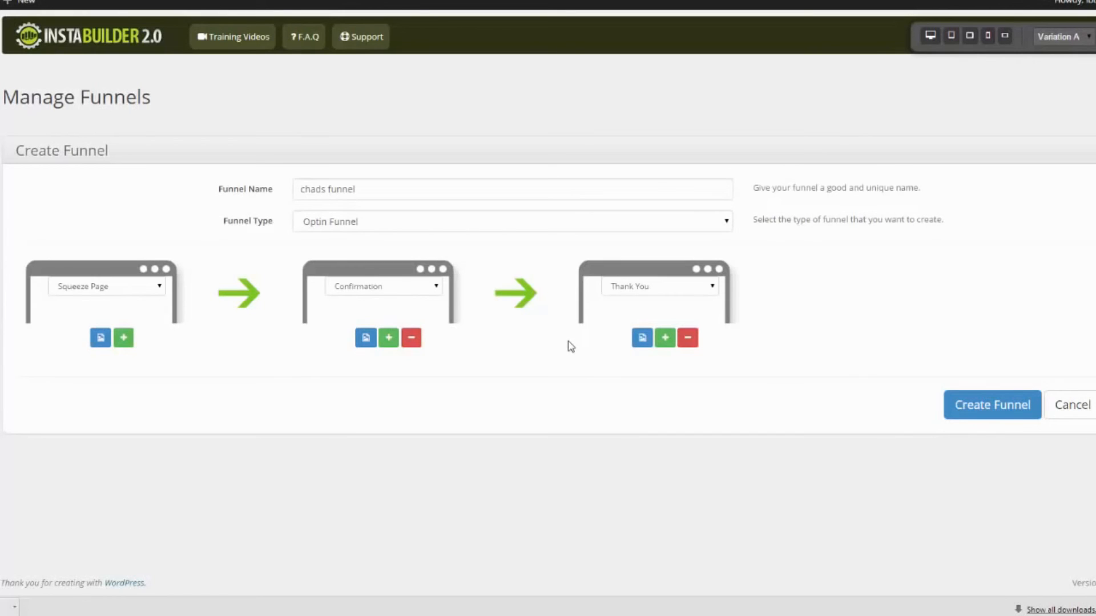
- Add a fourth page after the Thank You page in the funnel and set its type to Sales Page
click(665, 339)
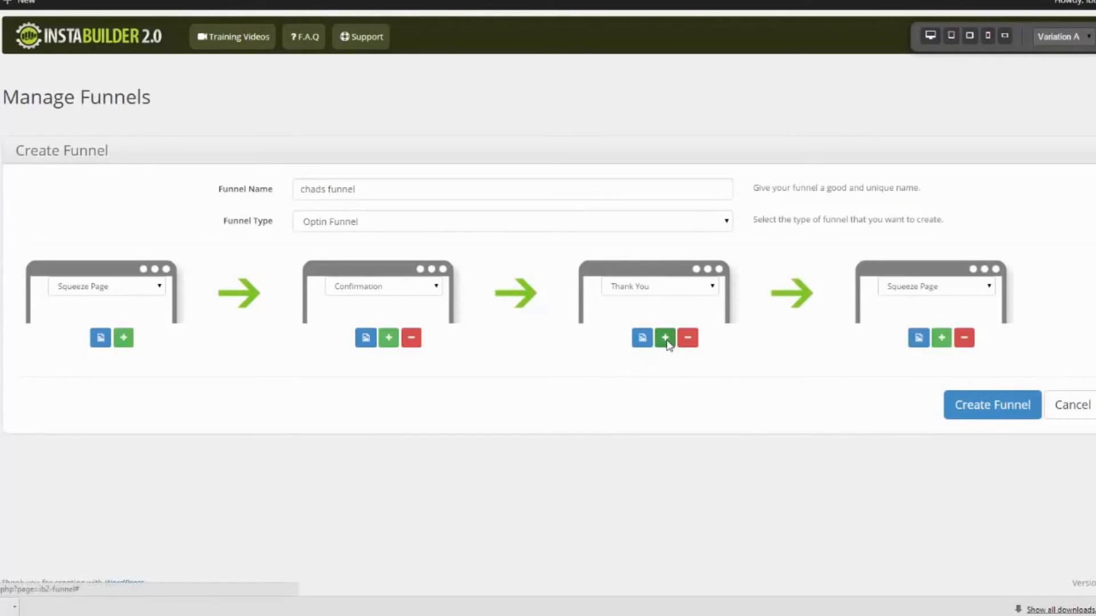
click(992, 287)
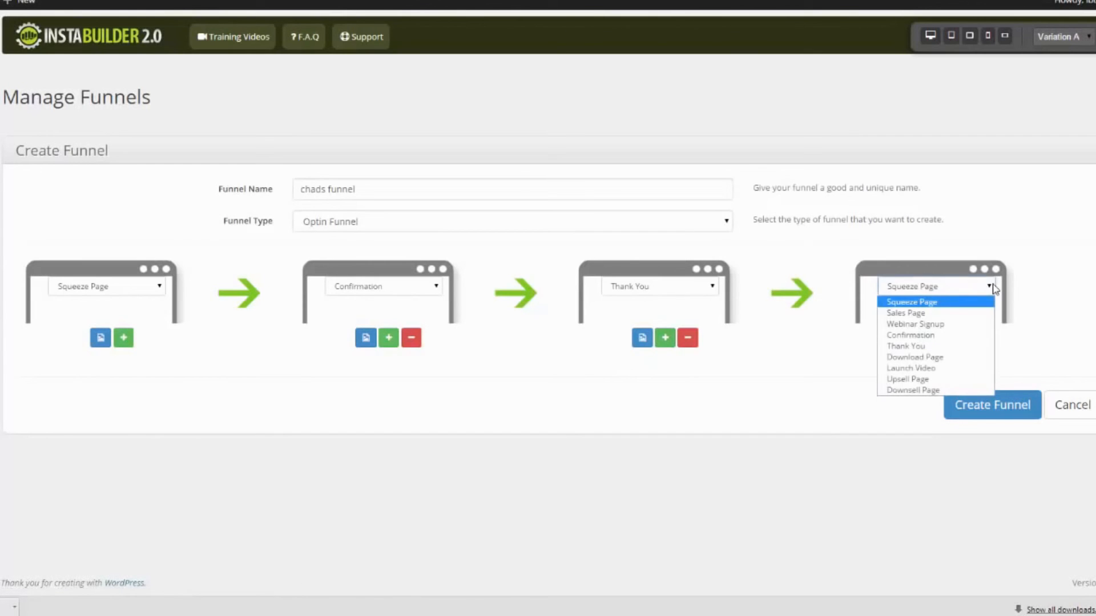
click(945, 313)
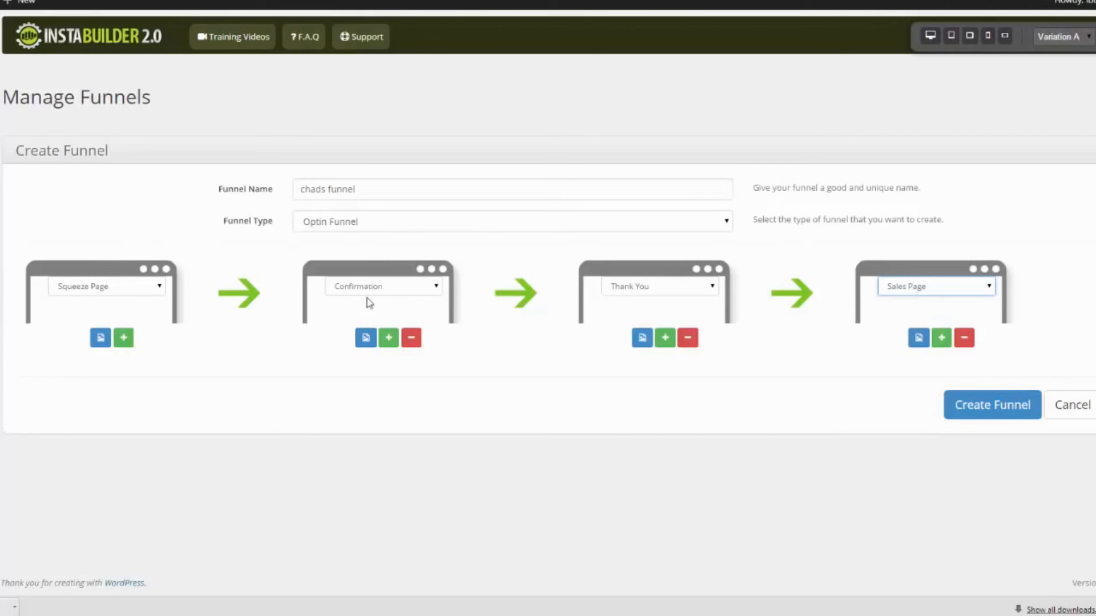
- Change the funnel's third page to Upsell Page and its fourth page to Launch Video
click(712, 287)
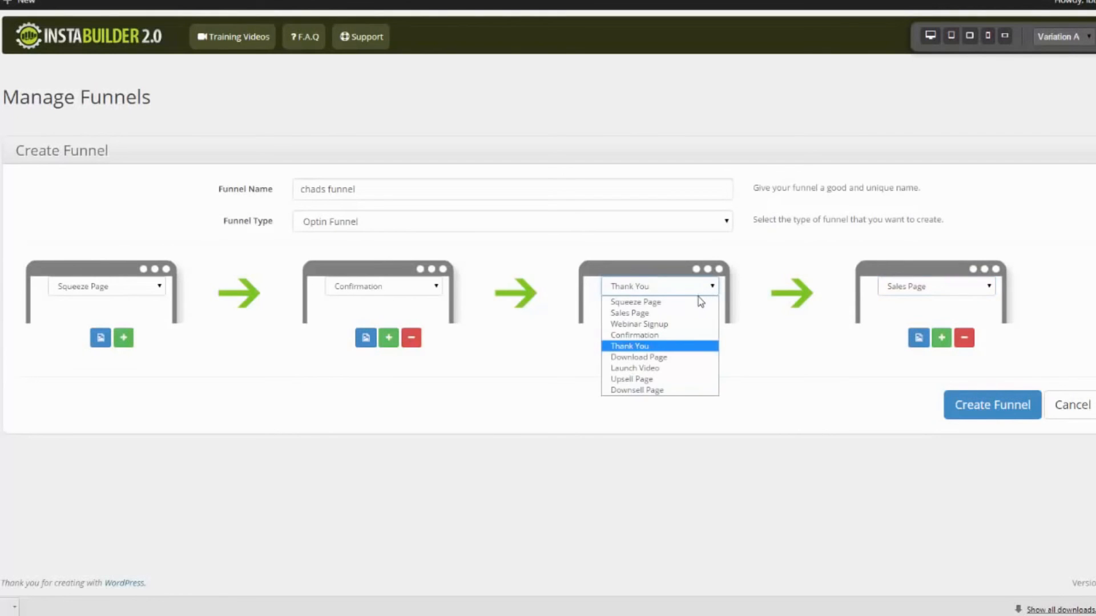
click(669, 379)
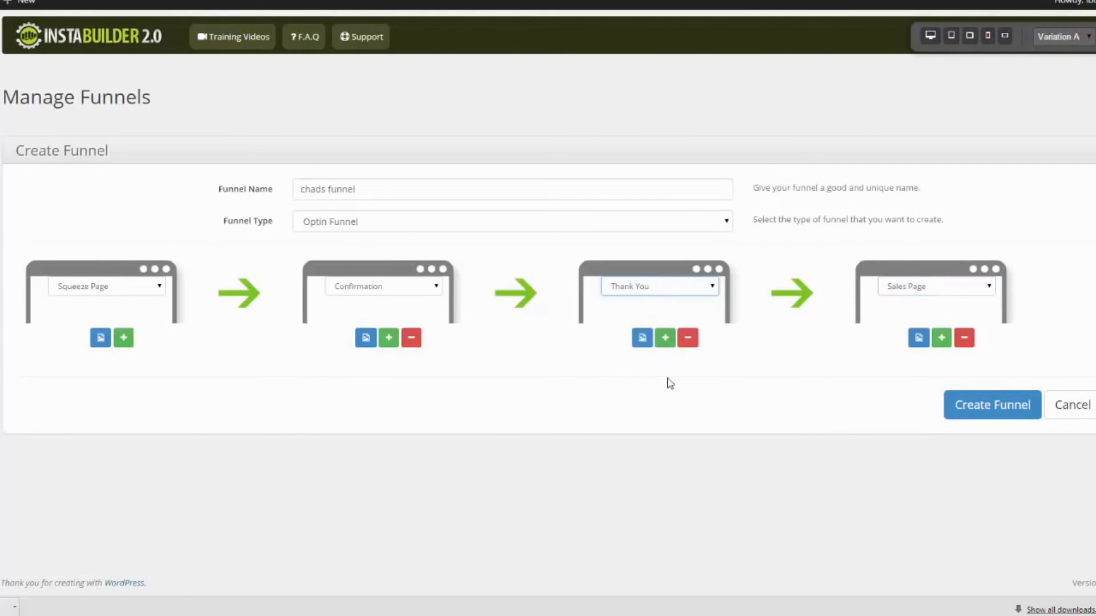
click(965, 290)
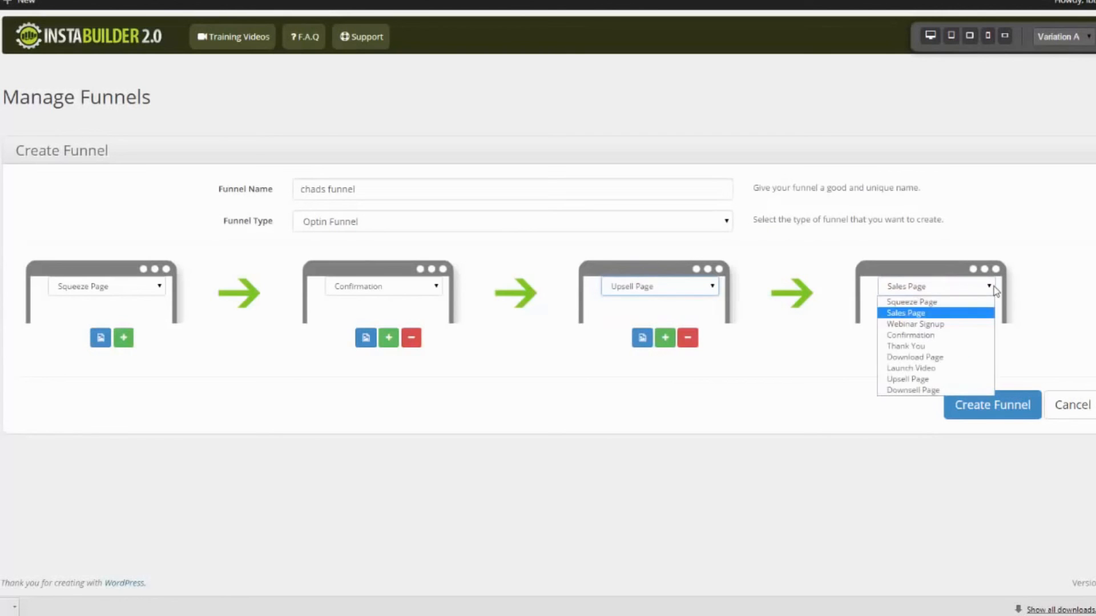
click(948, 368)
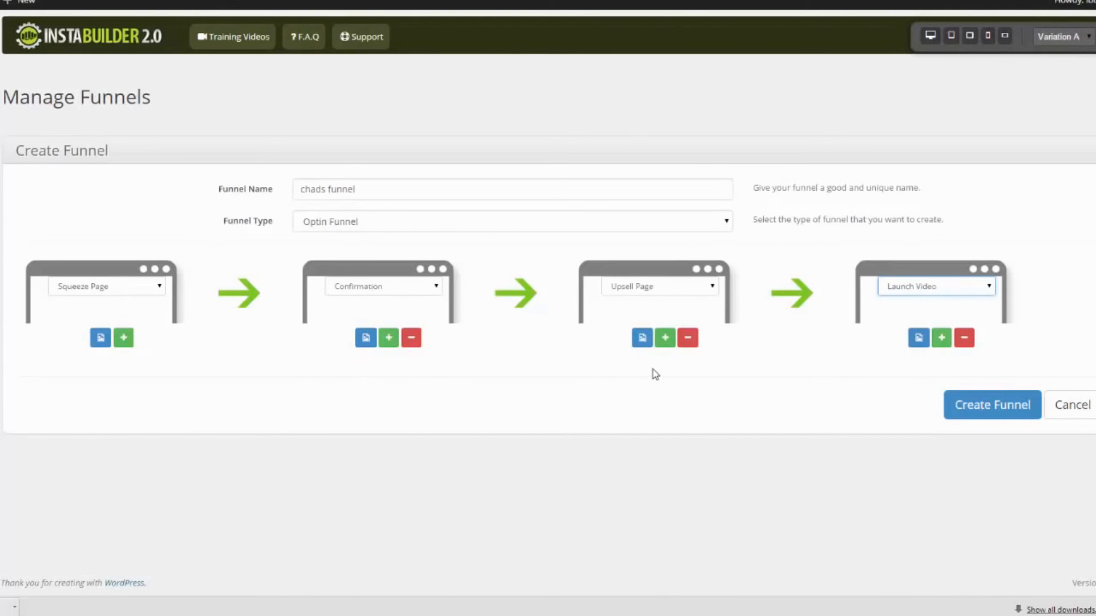
- Browse the Sales Page templates for the Upsell Page without choosing one, and try to create the funnel
click(644, 341)
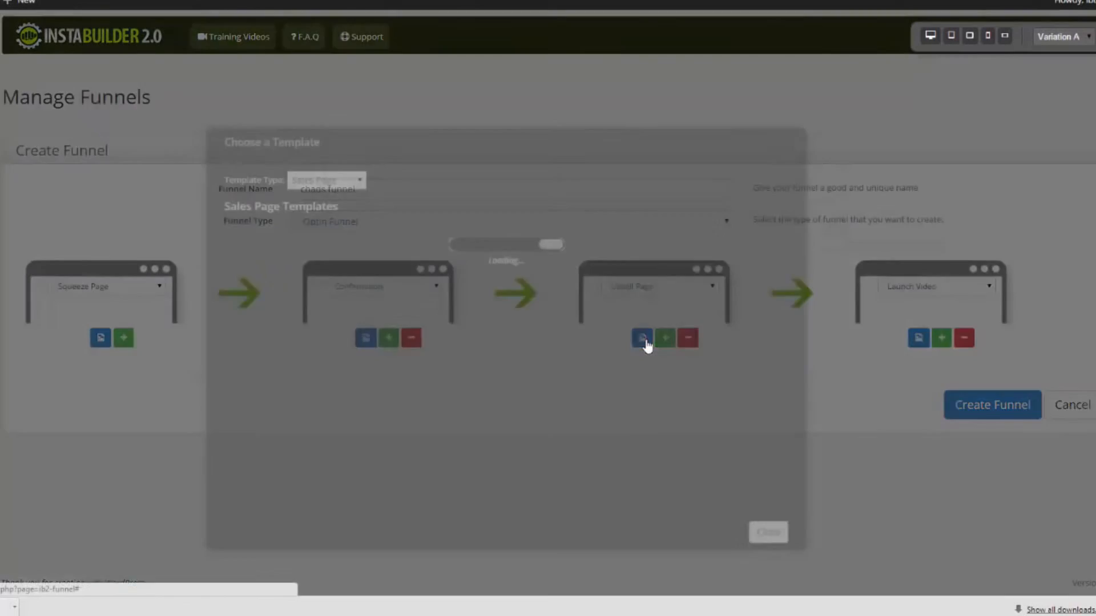
drag(781, 256, 768, 361)
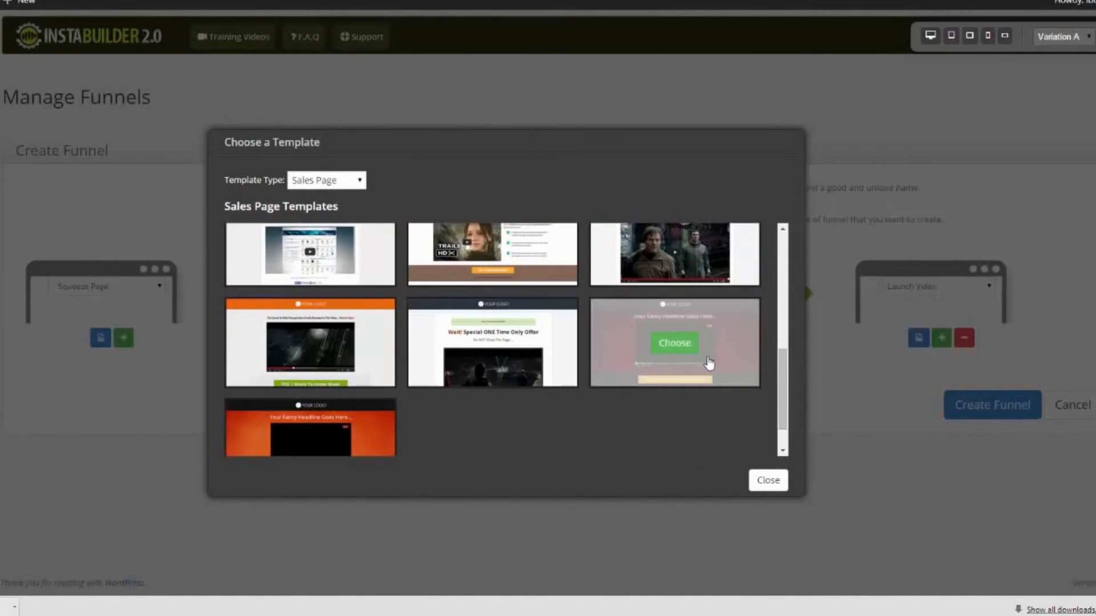
click(768, 481)
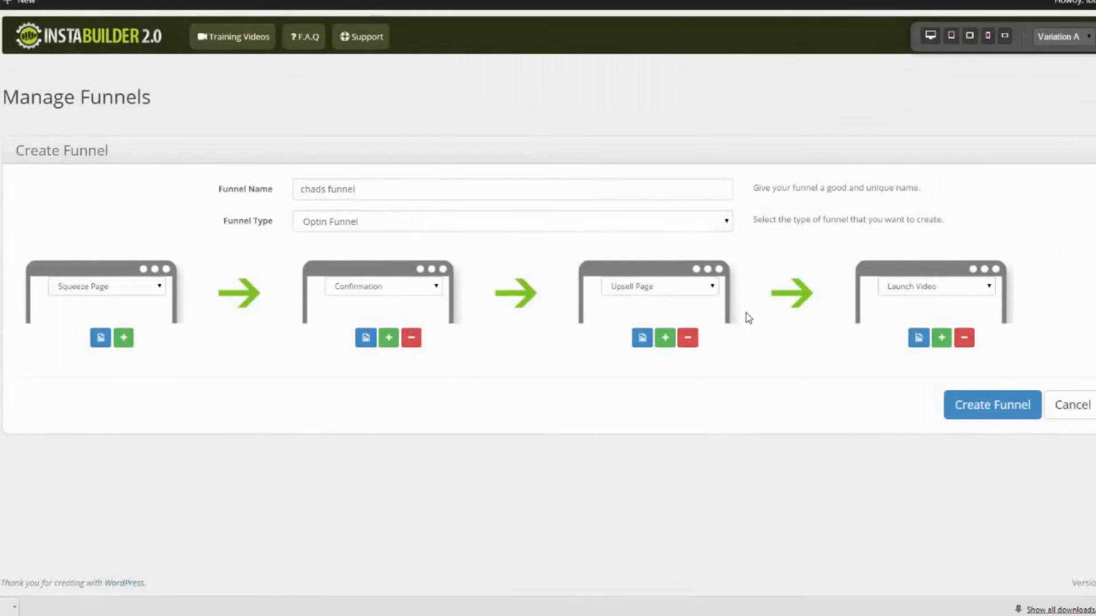
click(1002, 410)
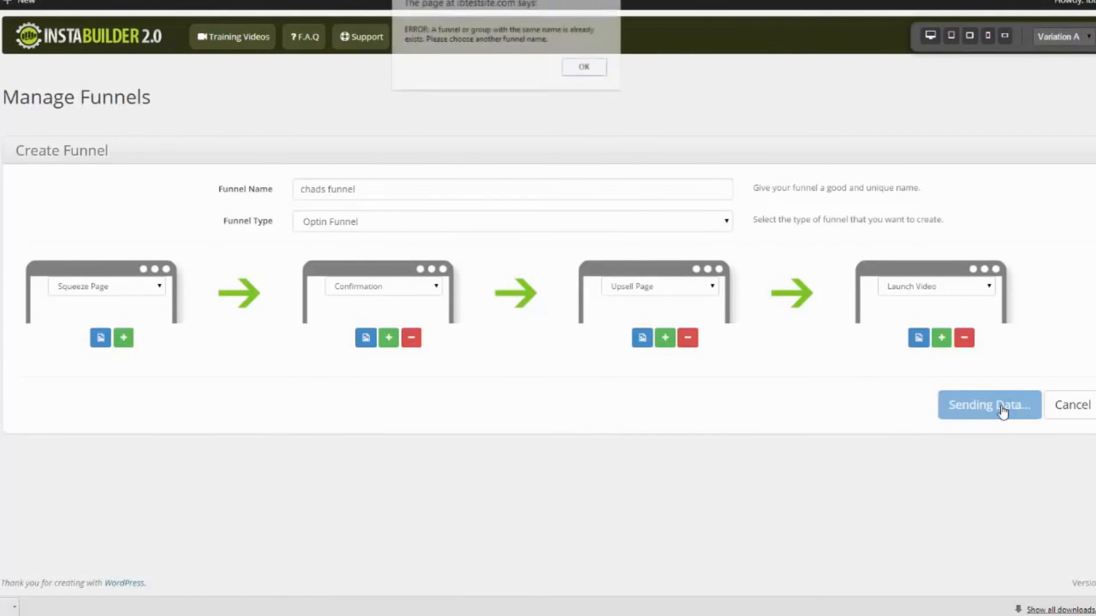